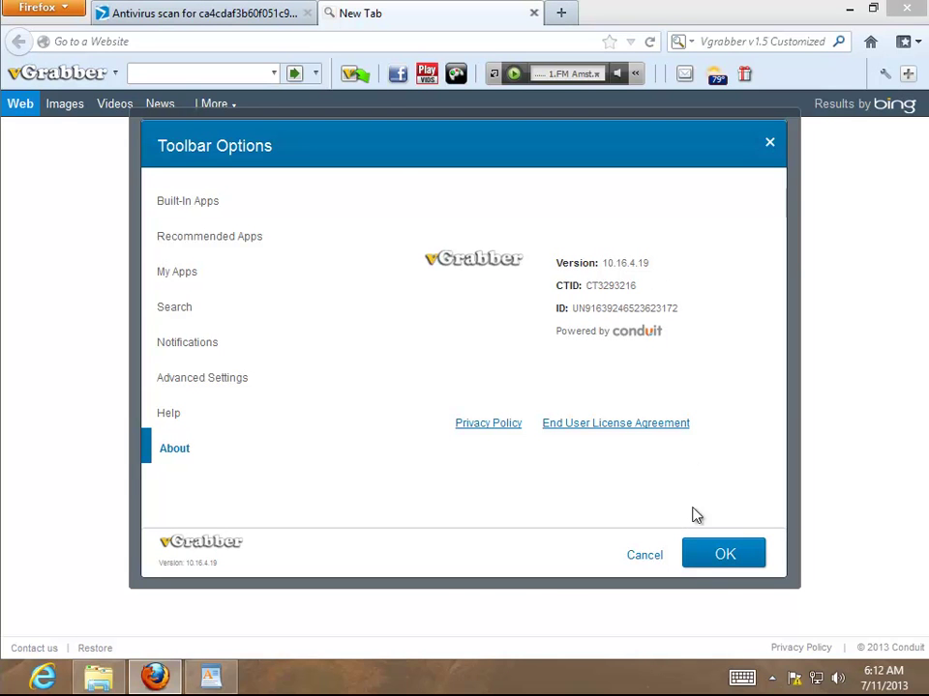
# Step: Close the vGrabber Toolbar Options and review the file name and MD5 of tb_Vgrabber_v1.5.exe in the VirusTotal report
pyautogui.click(717, 568)
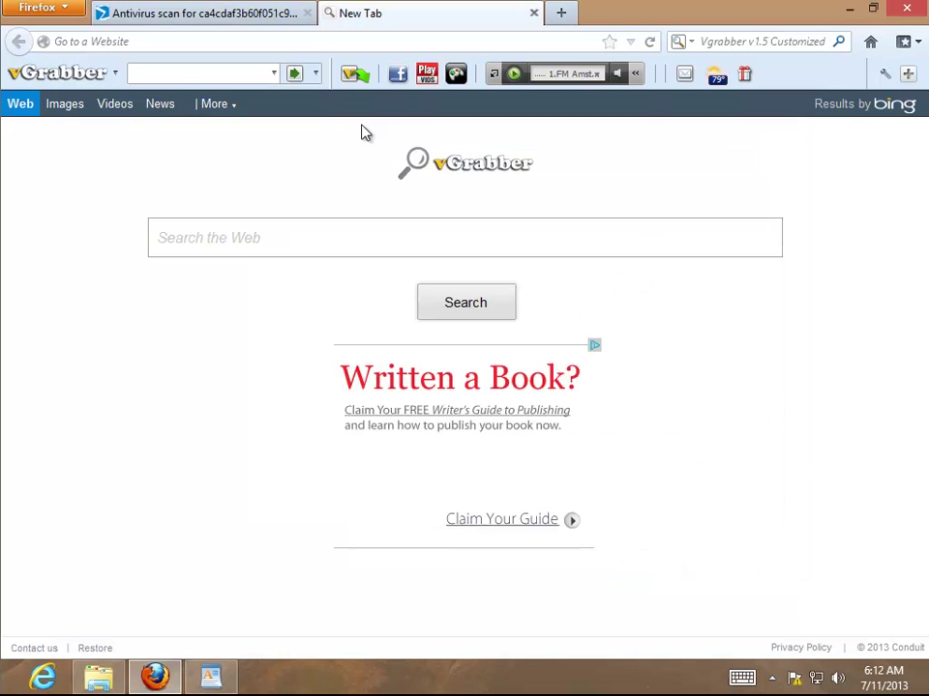
pyautogui.click(243, 20)
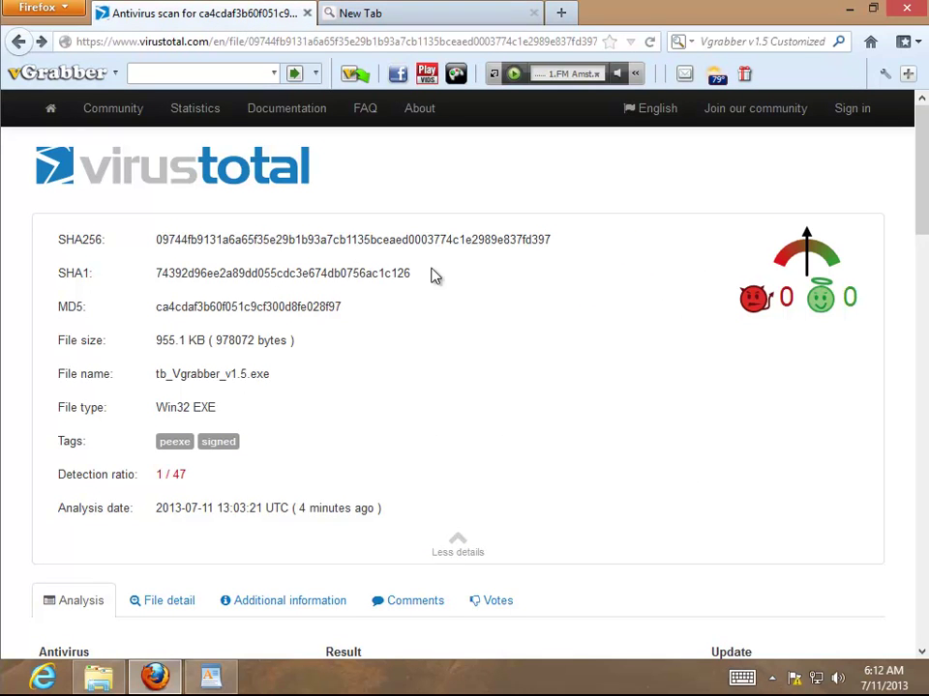
pyautogui.moveTo(300, 372); pyautogui.dragTo(151, 387)
pyautogui.click(331, 378)
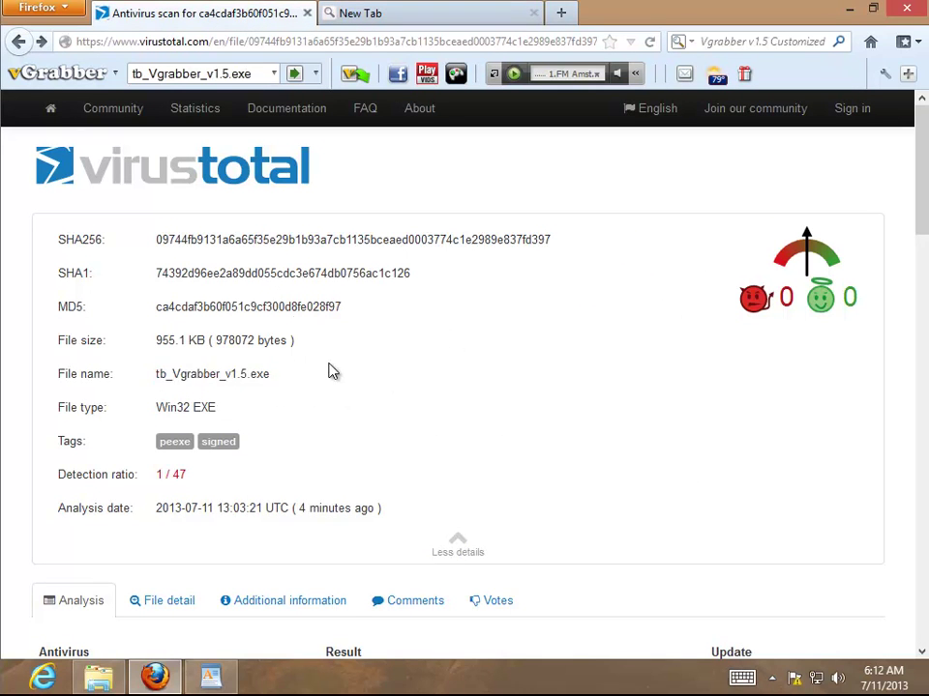
pyautogui.doubleClick(275, 306)
pyautogui.click(368, 329)
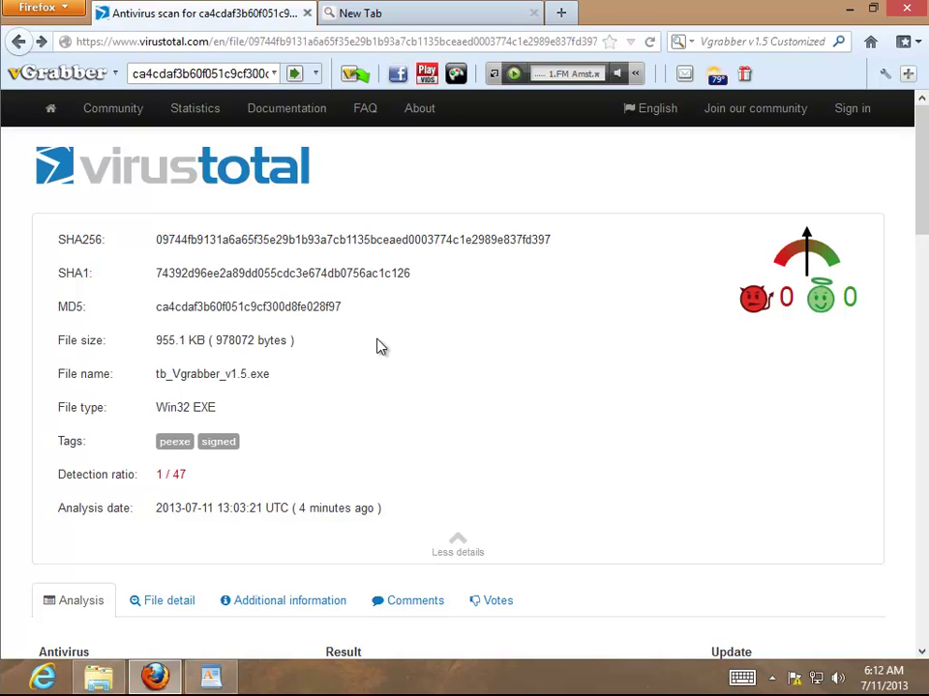
# Step: Examine the detection ratio and the DrWeb entry in the VirusTotal antivirus results, and return to the report summary
pyautogui.scroll(-3, 482, 480)
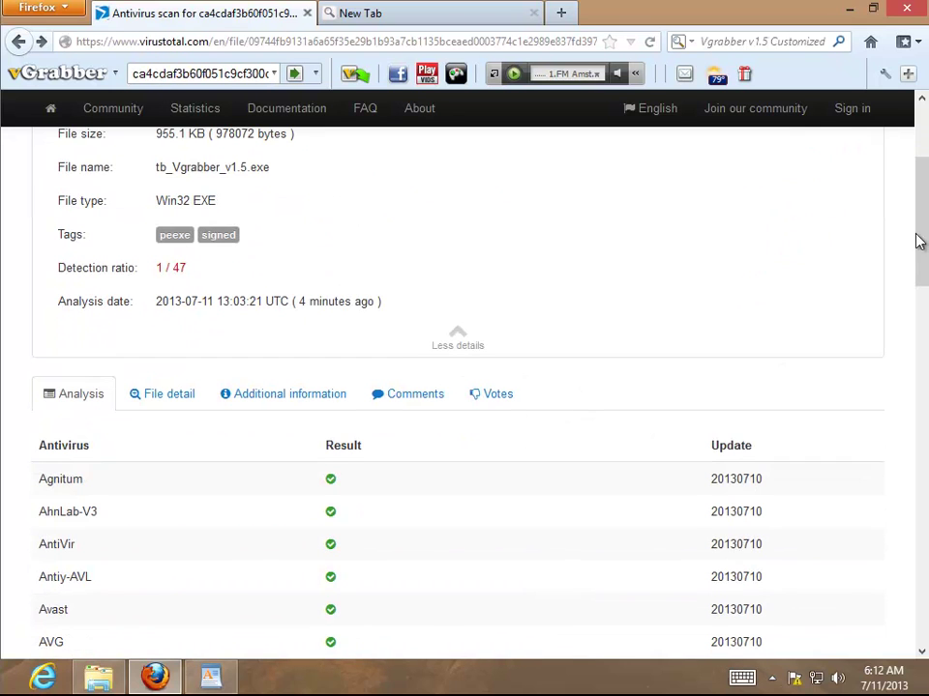
pyautogui.moveTo(190, 270); pyautogui.dragTo(58, 266)
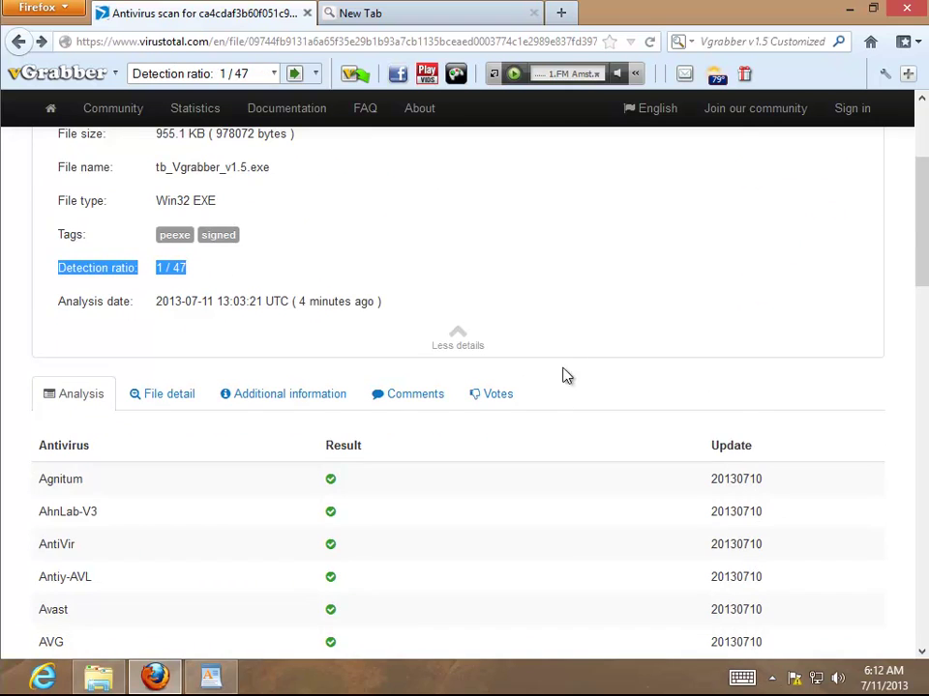
pyautogui.scroll(-5, 404, 507)
pyautogui.moveTo(474, 574); pyautogui.dragTo(325, 574)
pyautogui.scroll(-5, 541, 566)
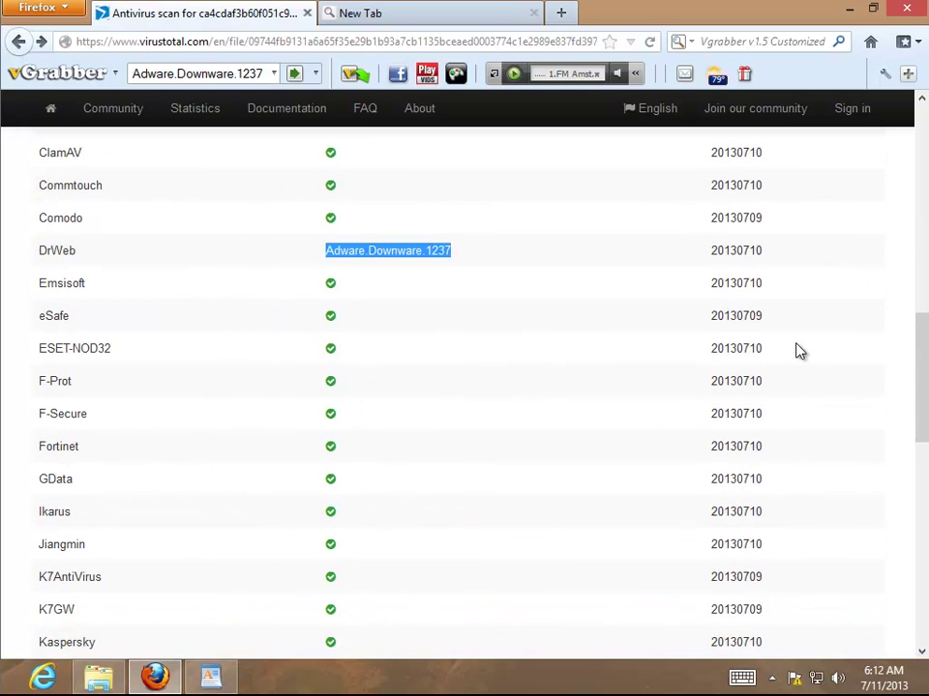
pyautogui.moveTo(916, 380); pyautogui.dragTo(918, 173)
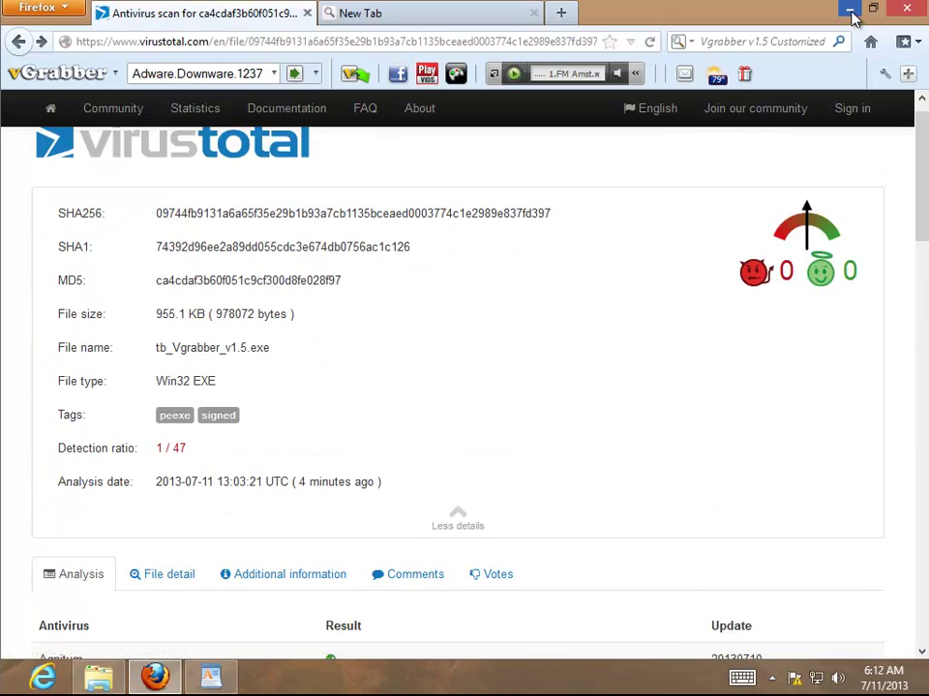
# Step: Switch to the WordPad document How to Uninstall... and read the Note & Recommendation paragraph and steps 1 and 2
pyautogui.click(848, 9)
pyautogui.click(218, 676)
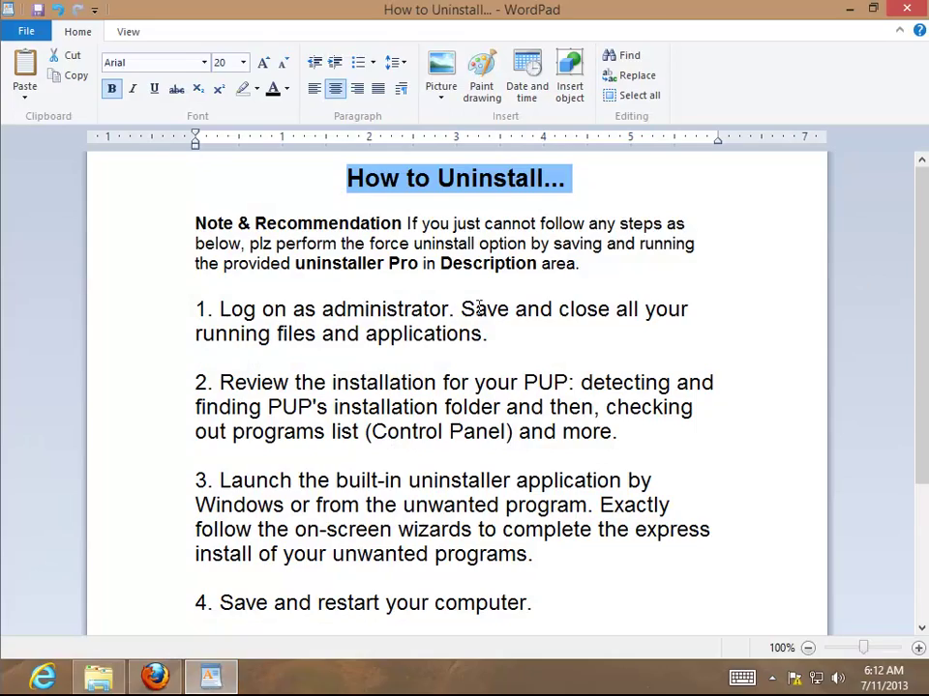
pyautogui.moveTo(589, 277); pyautogui.dragTo(167, 232)
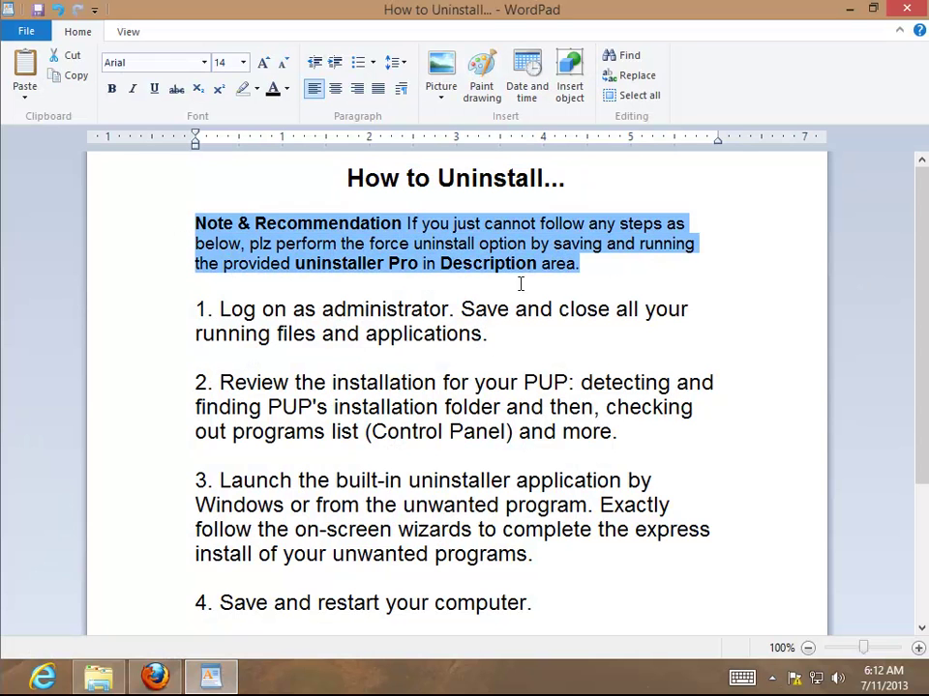
pyautogui.click(540, 338)
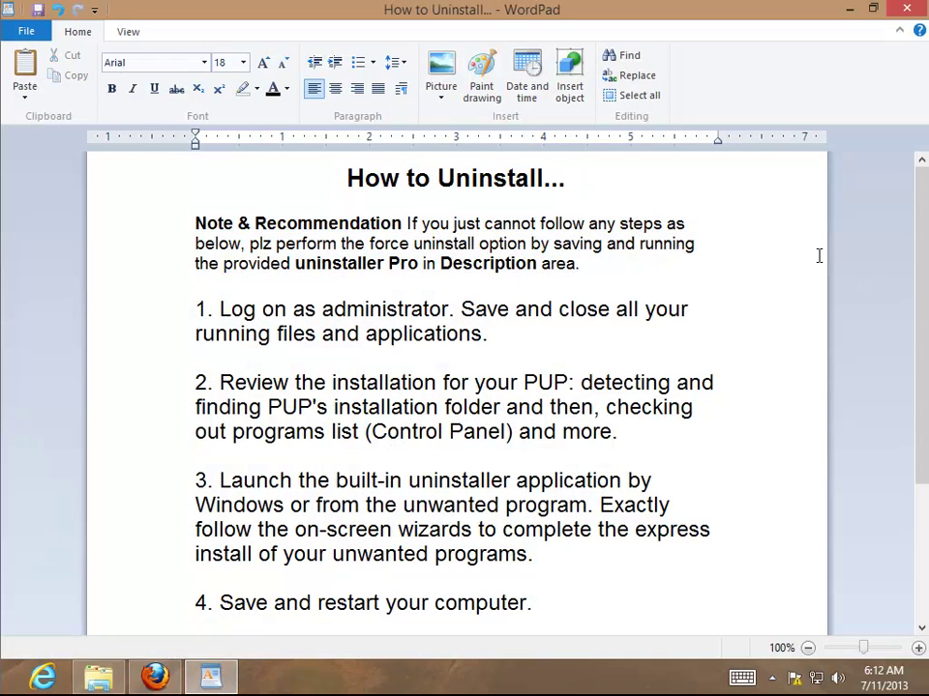
pyautogui.moveTo(548, 340); pyautogui.dragTo(147, 295)
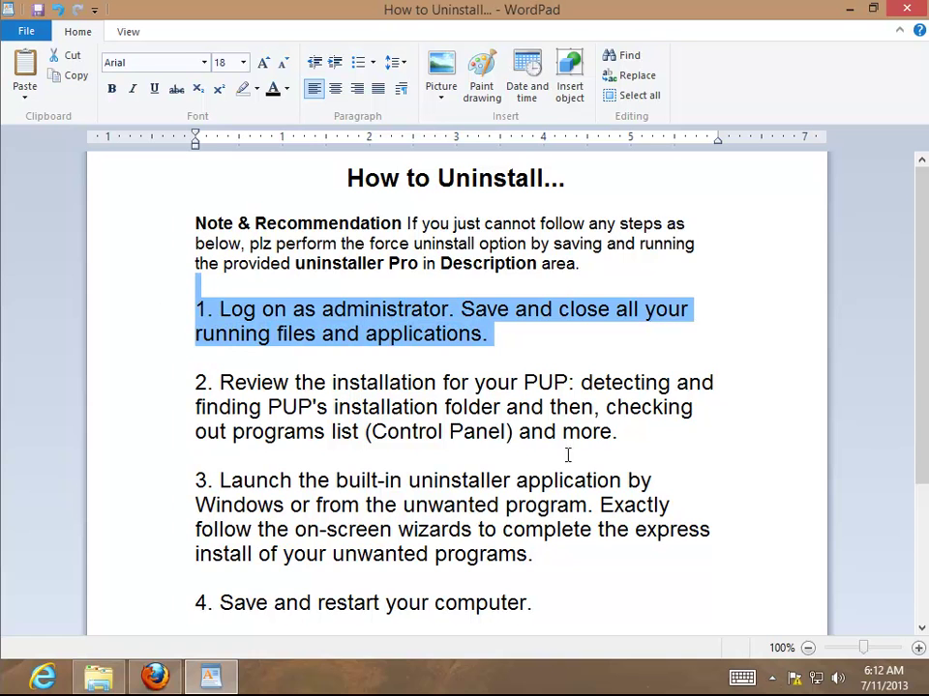
pyautogui.moveTo(650, 441); pyautogui.dragTo(191, 380)
# Step: Read steps 3 to 6 of the uninstall instructions, highlighting each one, and check back over the whole document
pyautogui.scroll(-2, 567, 482)
pyautogui.click(547, 423)
pyautogui.moveTo(547, 423); pyautogui.dragTo(194, 340)
pyautogui.moveTo(548, 467); pyautogui.dragTo(205, 473)
pyautogui.scroll(-2, 305, 532)
pyautogui.click(285, 549)
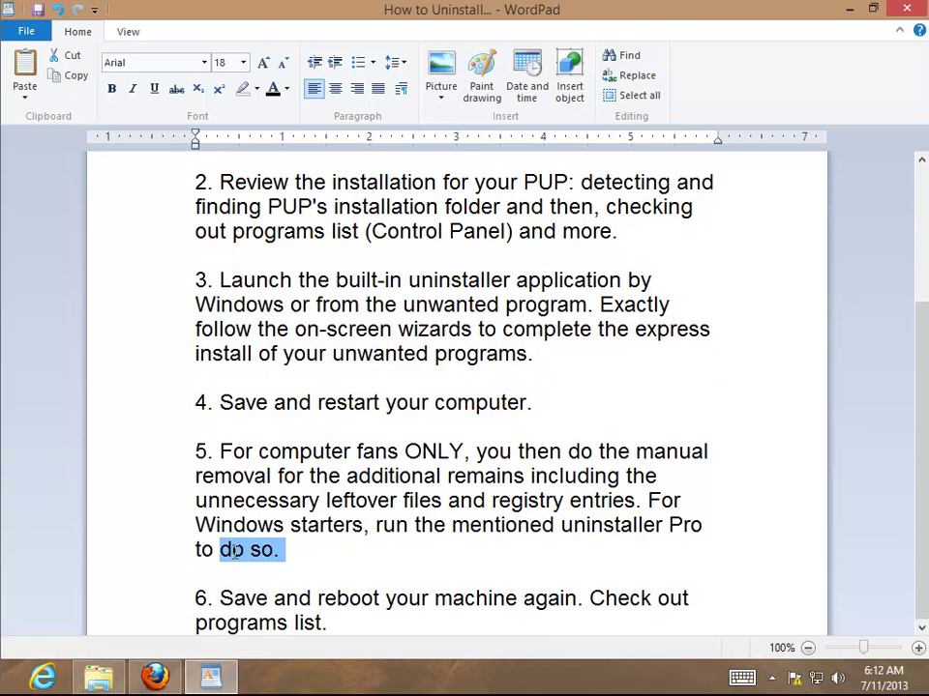
pyautogui.moveTo(286, 548); pyautogui.dragTo(181, 462)
pyautogui.moveTo(330, 624); pyautogui.dragTo(197, 609)
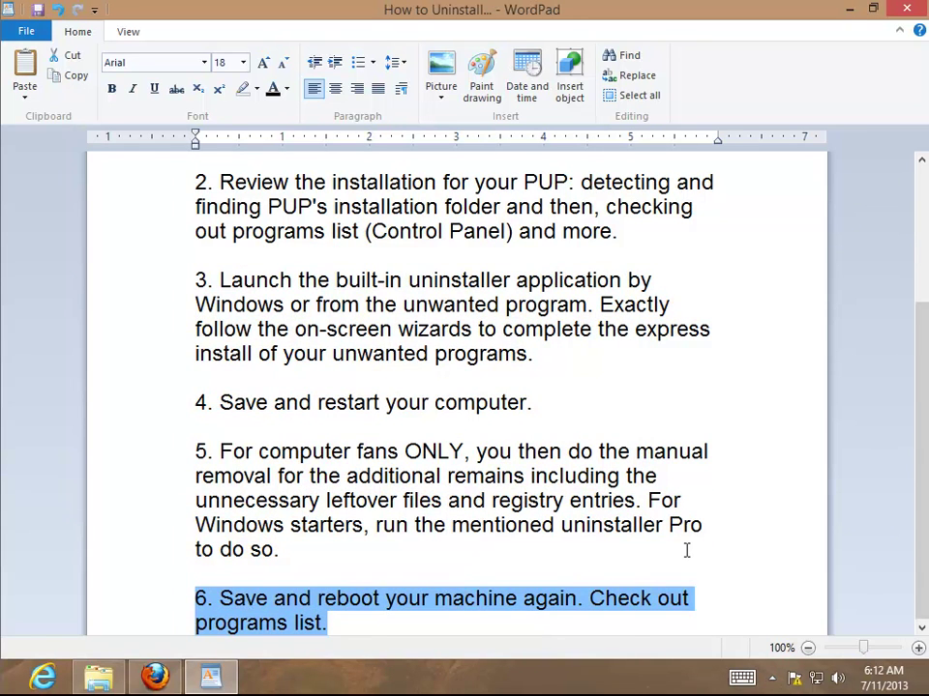
pyautogui.scroll(3, 687, 551)
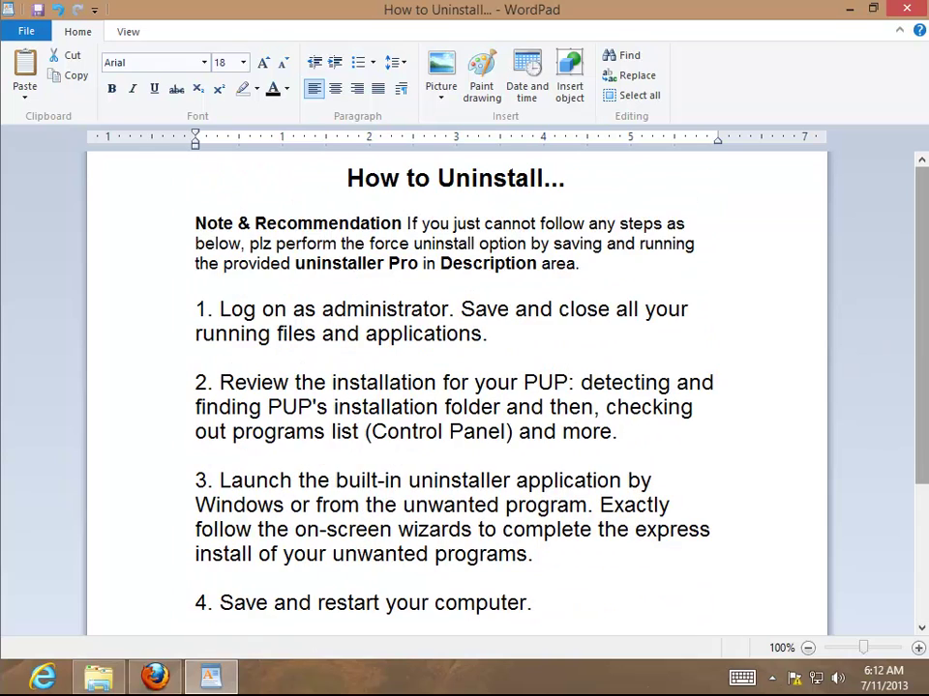
pyautogui.moveTo(924, 282); pyautogui.dragTo(924, 418)
pyautogui.click(398, 353)
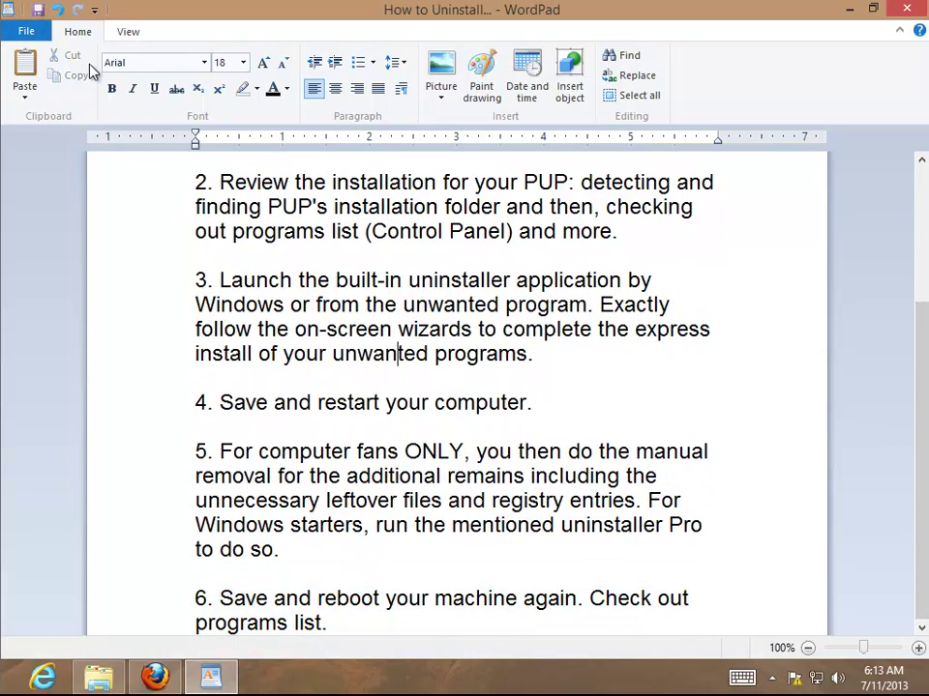
# Step: Close WordPad, open Task Manager clear of the desktop shortcuts, and expand it to the detailed process view
pyautogui.click(906, 14)
pyautogui.rightClick(249, 685)
pyautogui.click(334, 575)
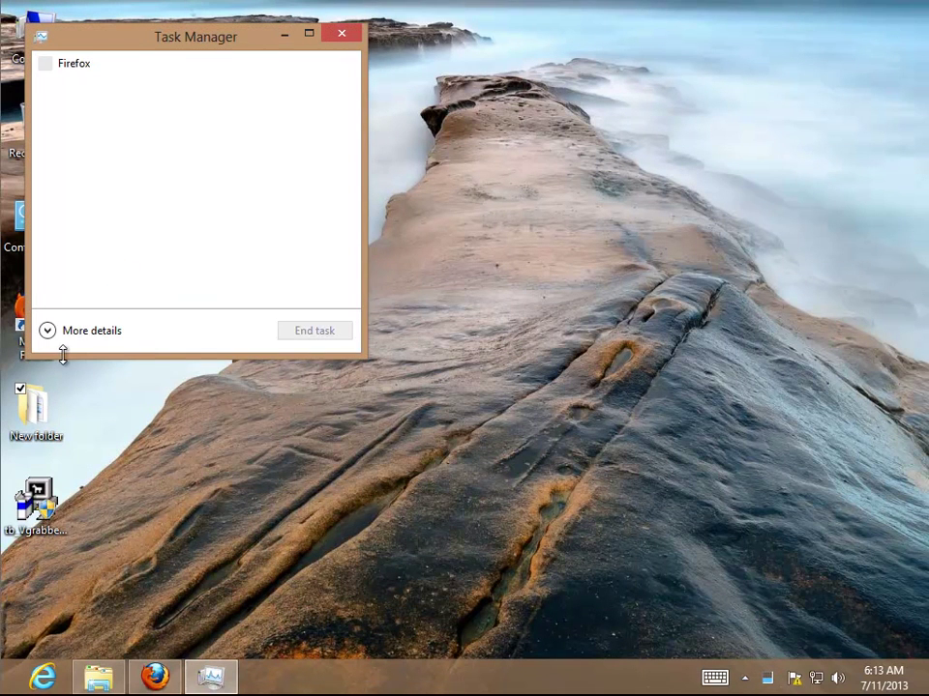
pyautogui.moveTo(140, 45); pyautogui.dragTo(201, 45)
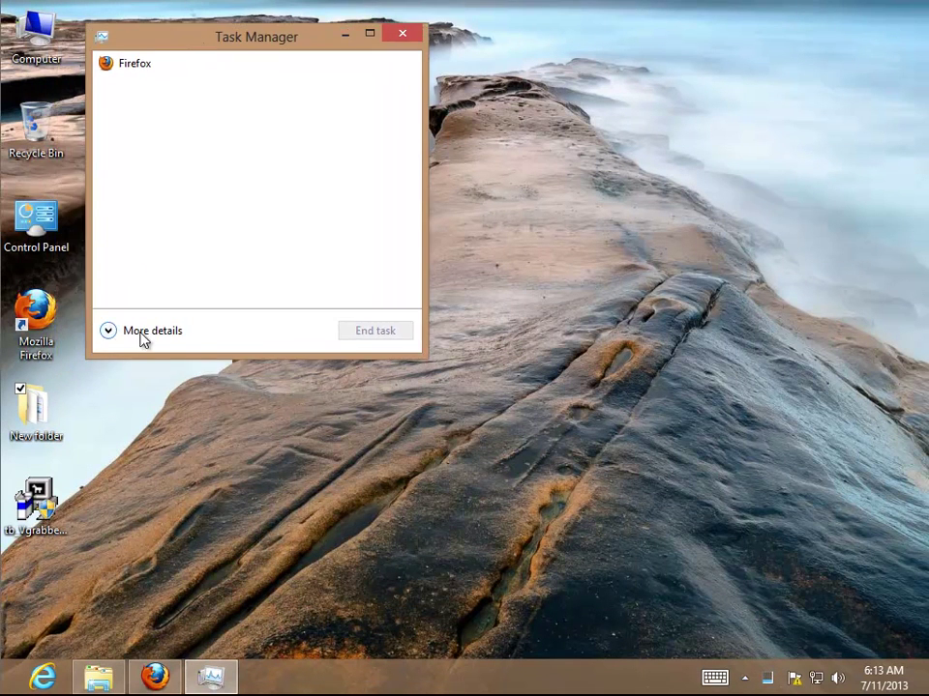
pyautogui.click(112, 328)
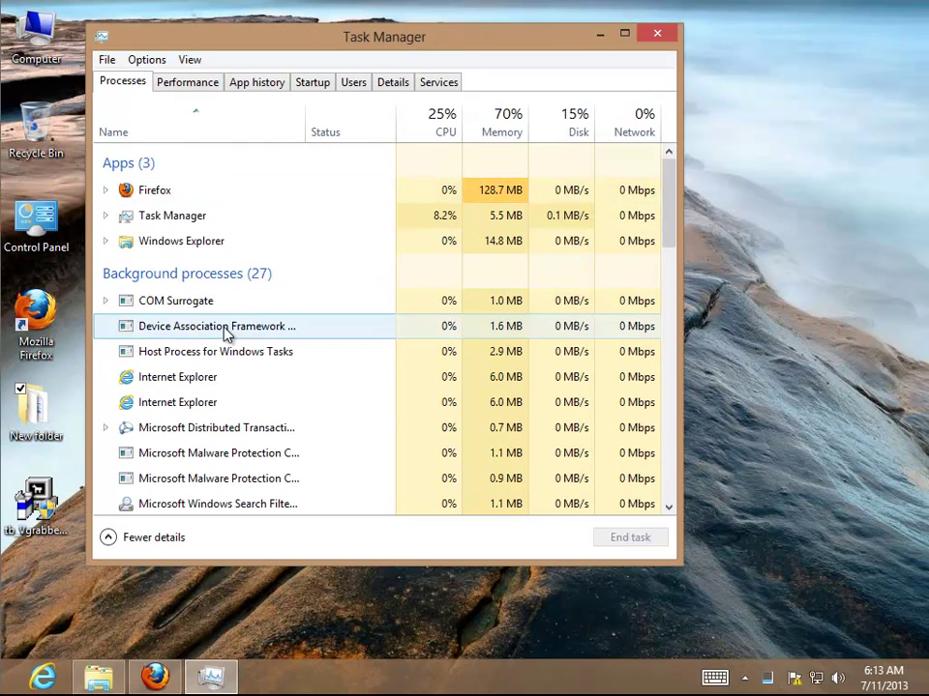
# Step: Look through the running apps and background processes for vGrabber and Conduit entries, maximize Task Manager, and minimize it
pyautogui.click(356, 365)
pyautogui.press('v')
pyautogui.press('Down')
pyautogui.click(328, 476)
pyautogui.scroll(-2, 327, 475)
pyautogui.moveTo(673, 327); pyautogui.dragTo(658, 214)
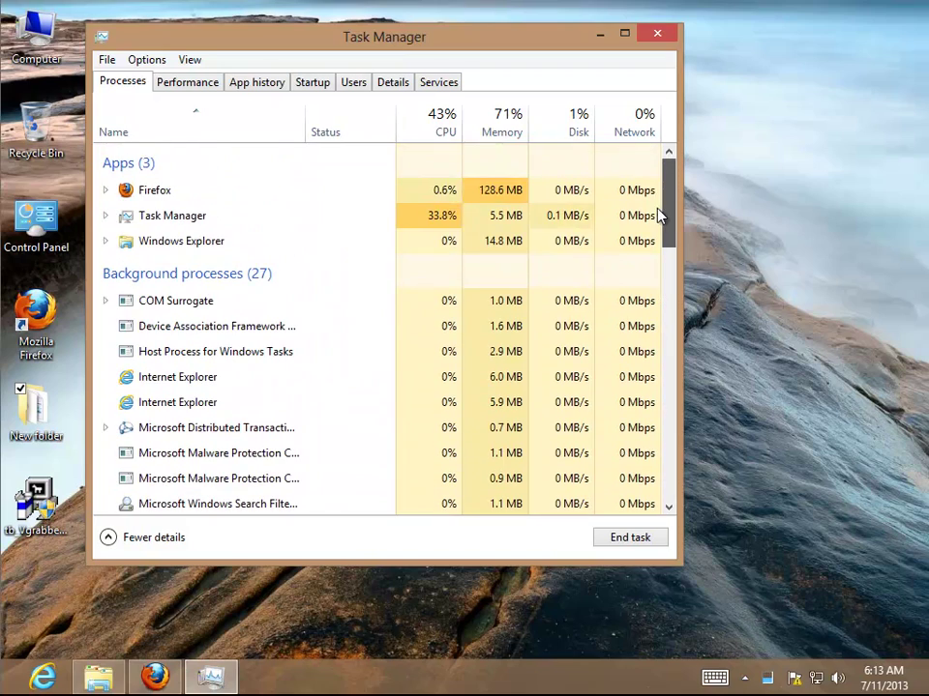
pyautogui.click(623, 34)
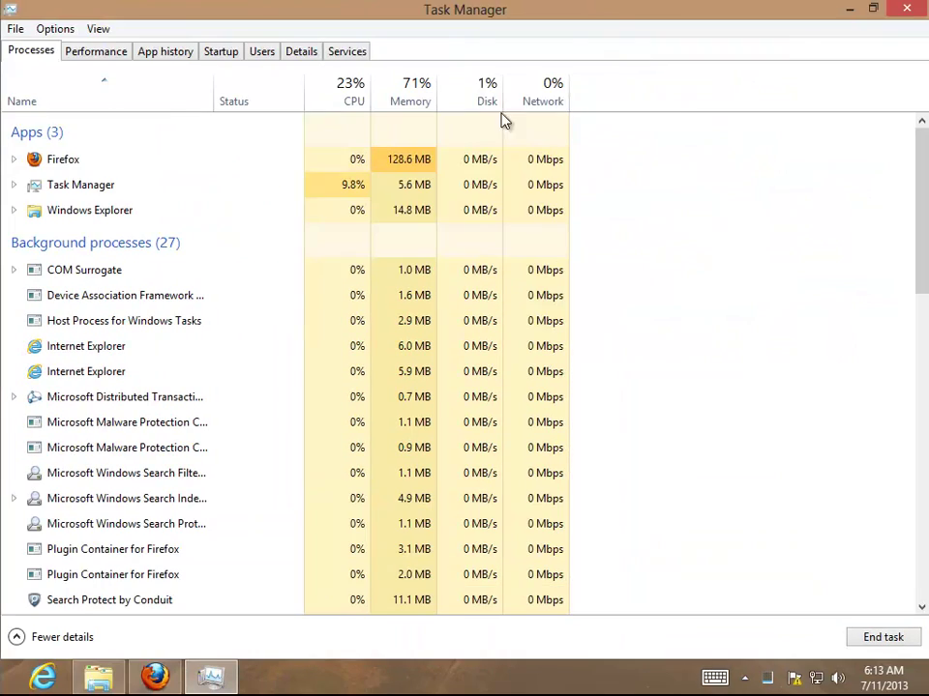
pyautogui.click(845, 12)
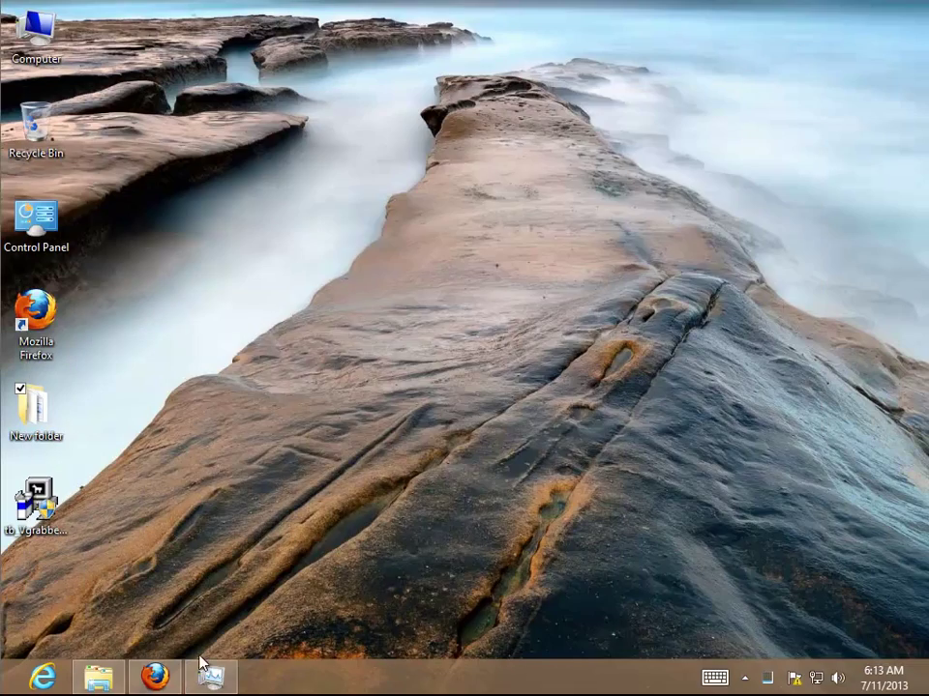
# Step: Switch to Firefox and inspect the vGrabber new tab page and the list of installed search engines
pyautogui.hotkey('alt', 'Tab')
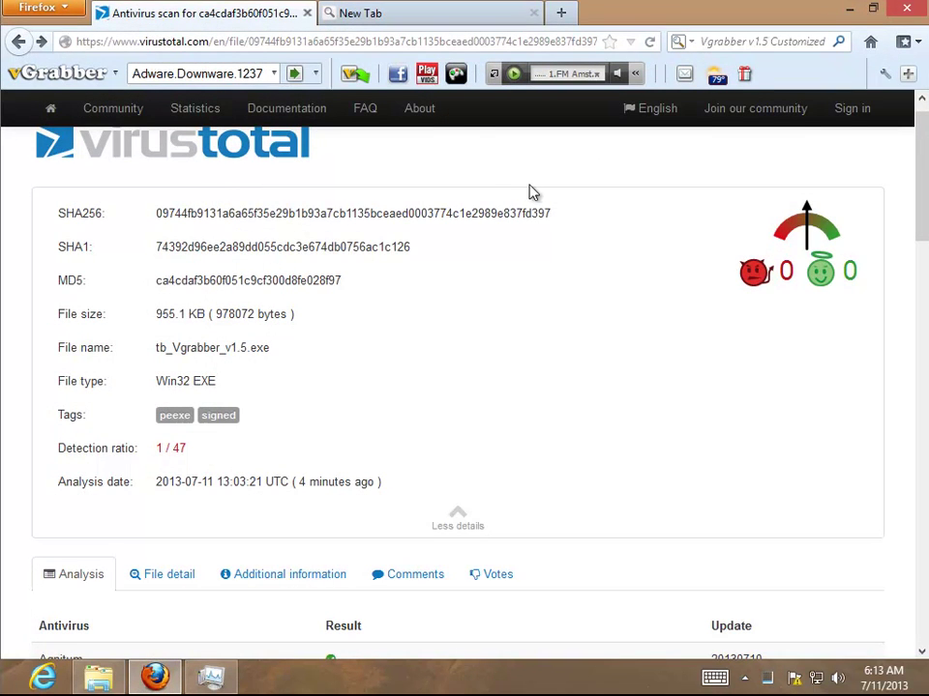
pyautogui.click(431, 27)
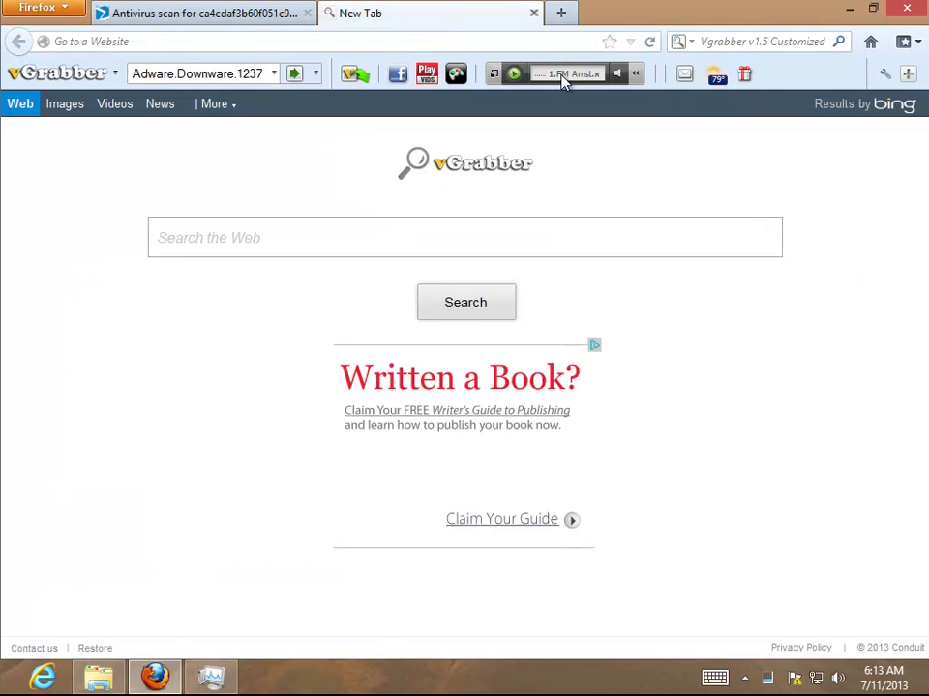
pyautogui.click(693, 43)
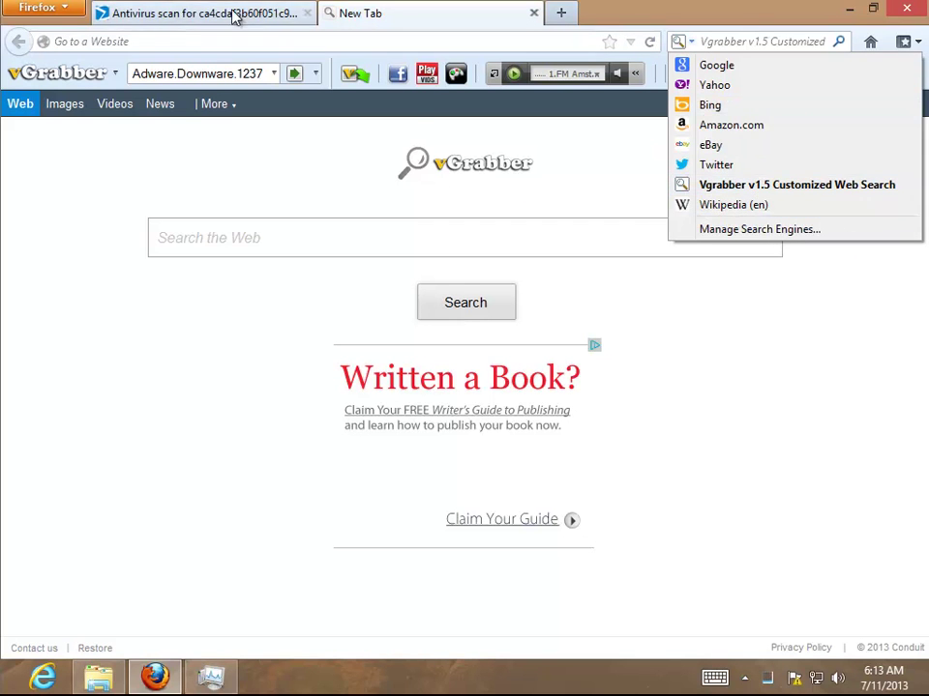
pyautogui.click(197, 33)
# Step: Open the details of the Vgrabber v1.5 extension in the Firefox add-ons manager, and close the manager
pyautogui.click(68, 9)
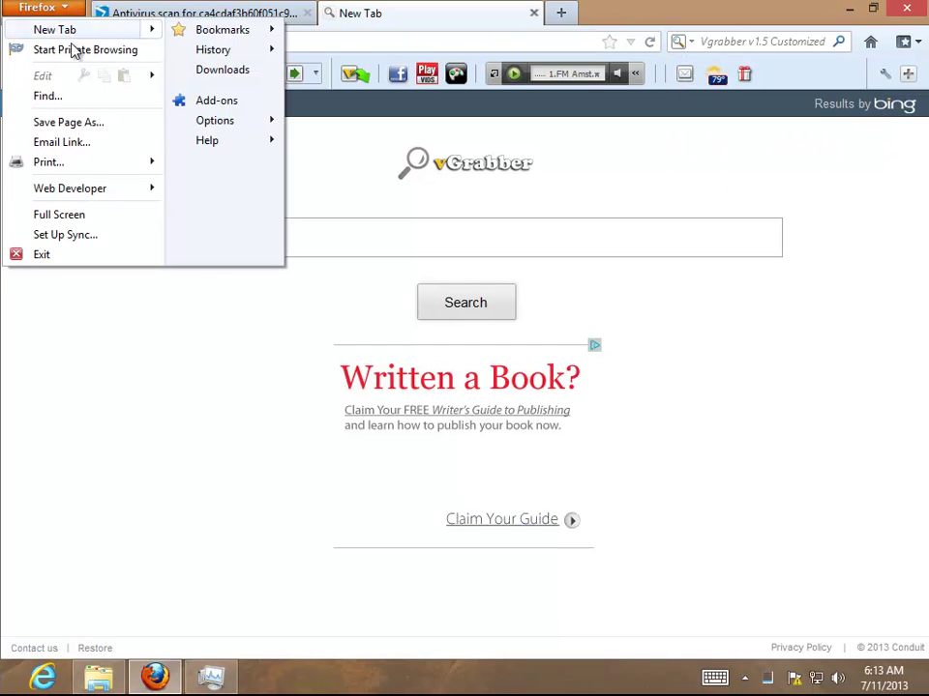
pyautogui.click(249, 102)
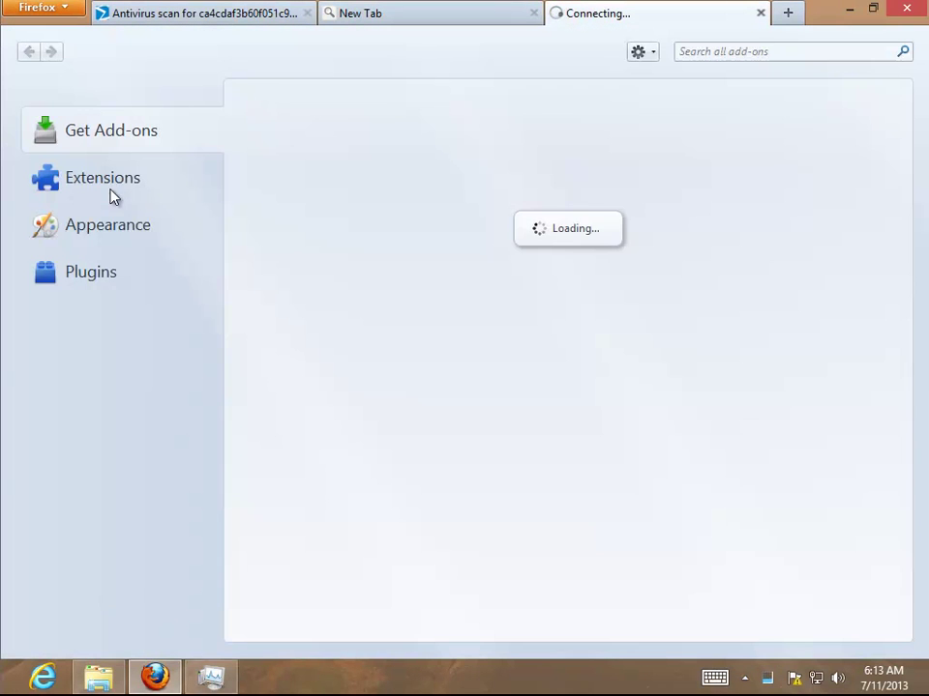
pyautogui.click(101, 184)
pyautogui.click(515, 123)
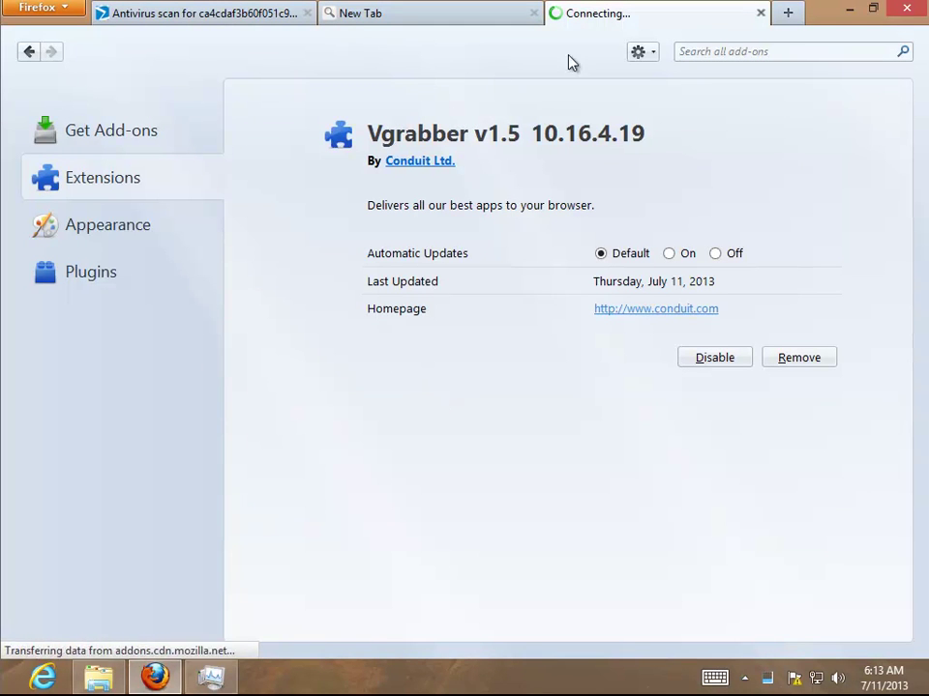
pyautogui.click(761, 15)
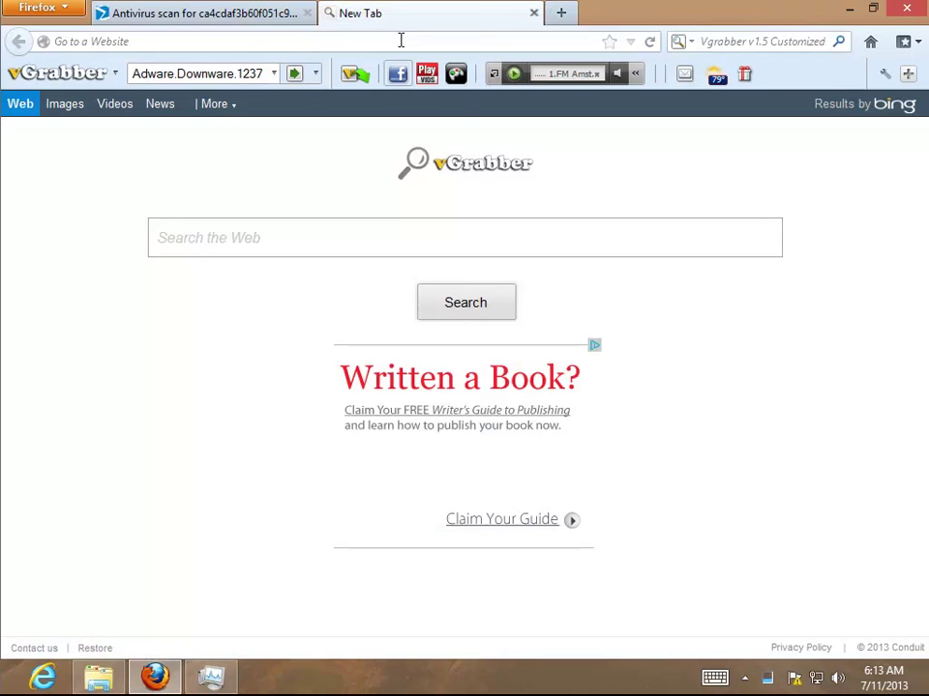
# Step: Close the vGrabber new tab page, check the home page address in the Firefox options, and cancel without changes
pyautogui.click(533, 13)
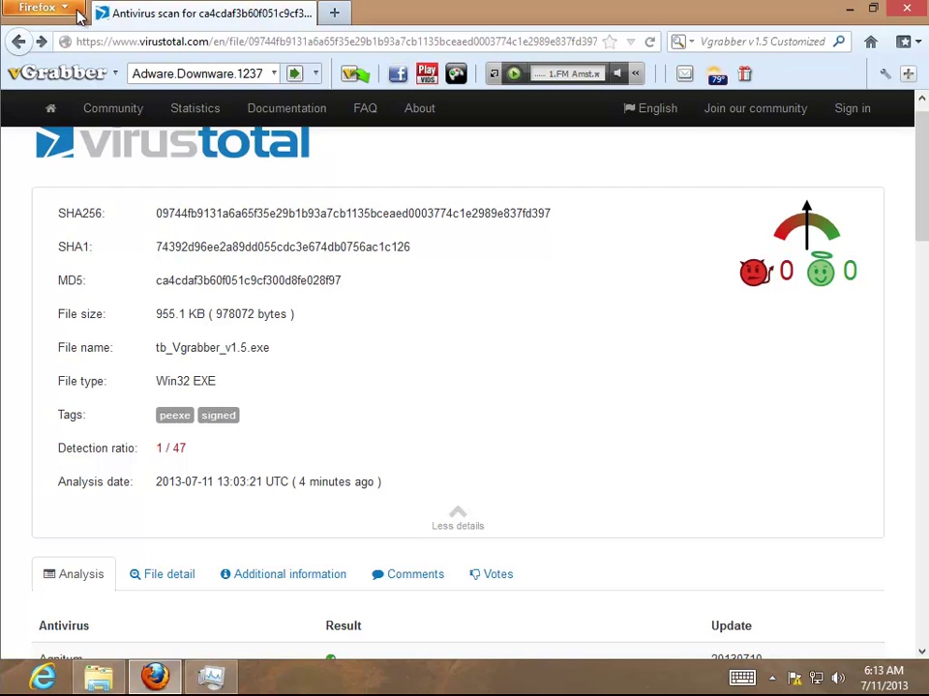
pyautogui.click(39, 8)
pyautogui.click(207, 121)
pyautogui.click(411, 256)
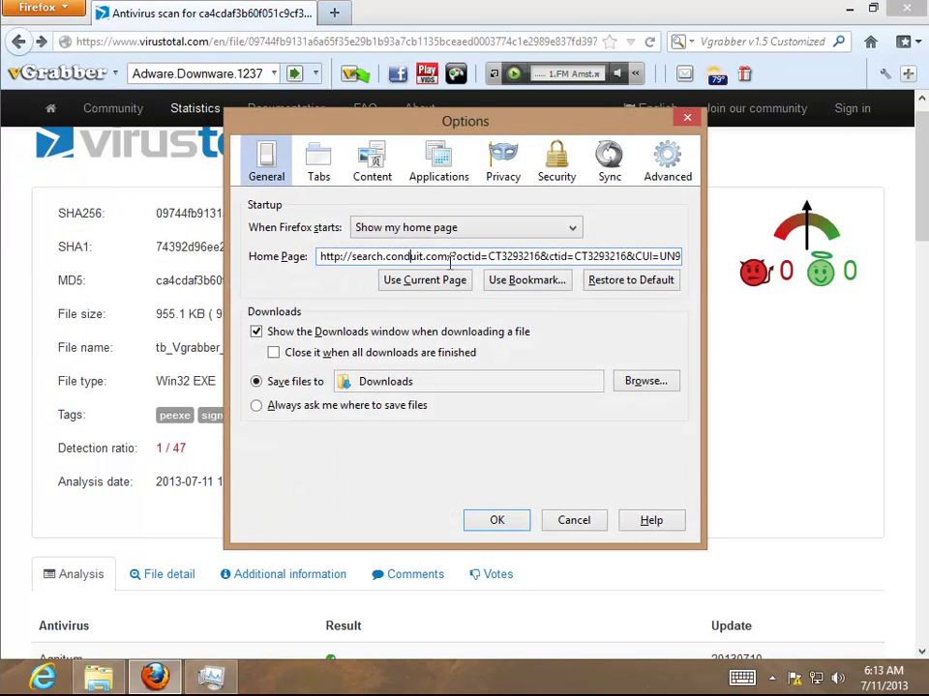
pyautogui.click(571, 527)
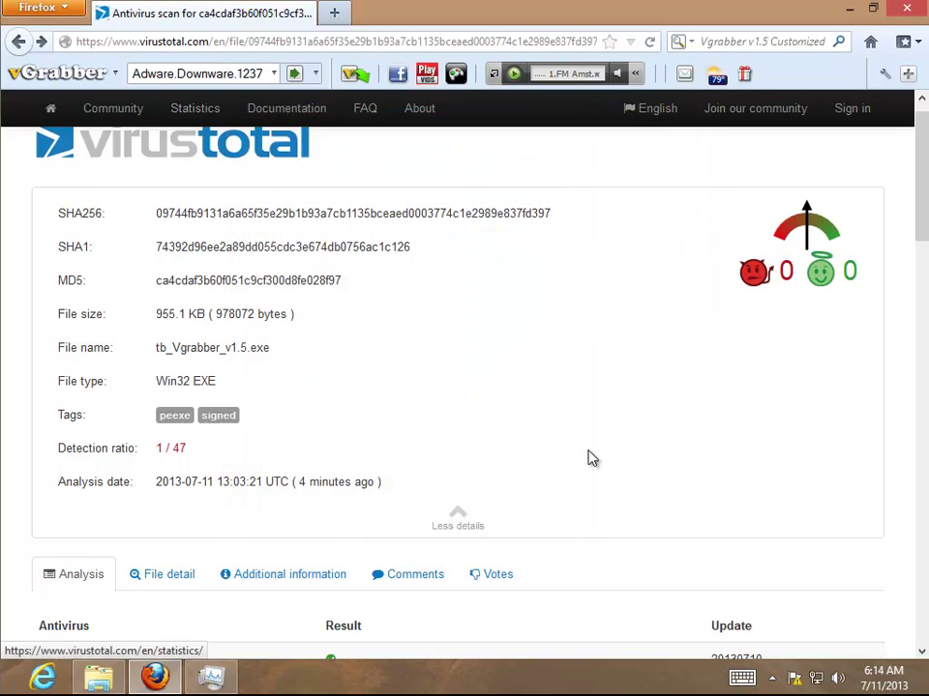
# Step: Close Firefox and open Control Panel from the desktop
pyautogui.click(906, 9)
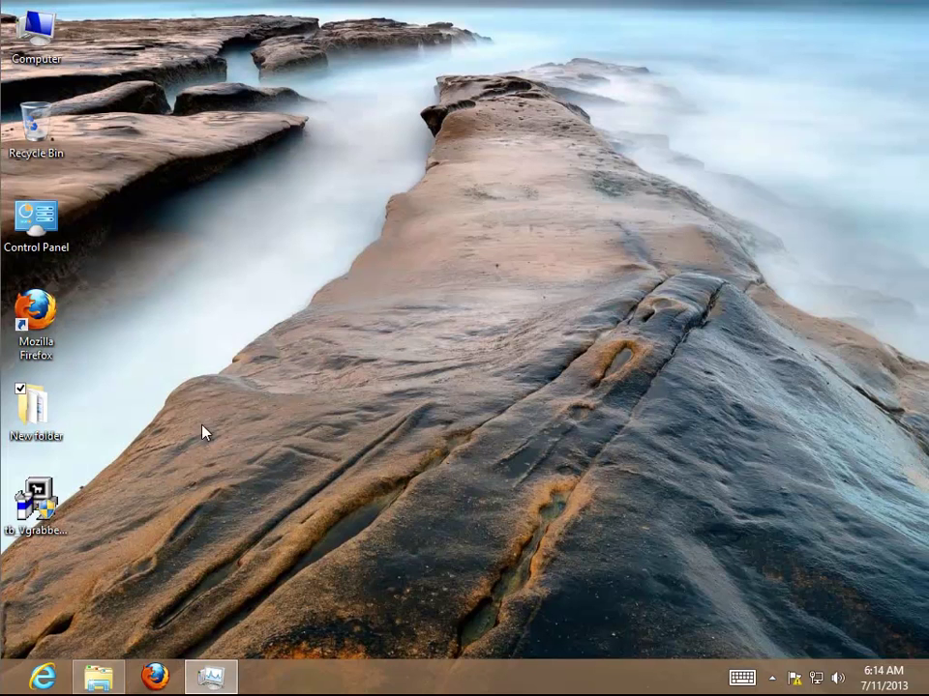
pyautogui.rightClick(82, 357)
pyautogui.click(171, 418)
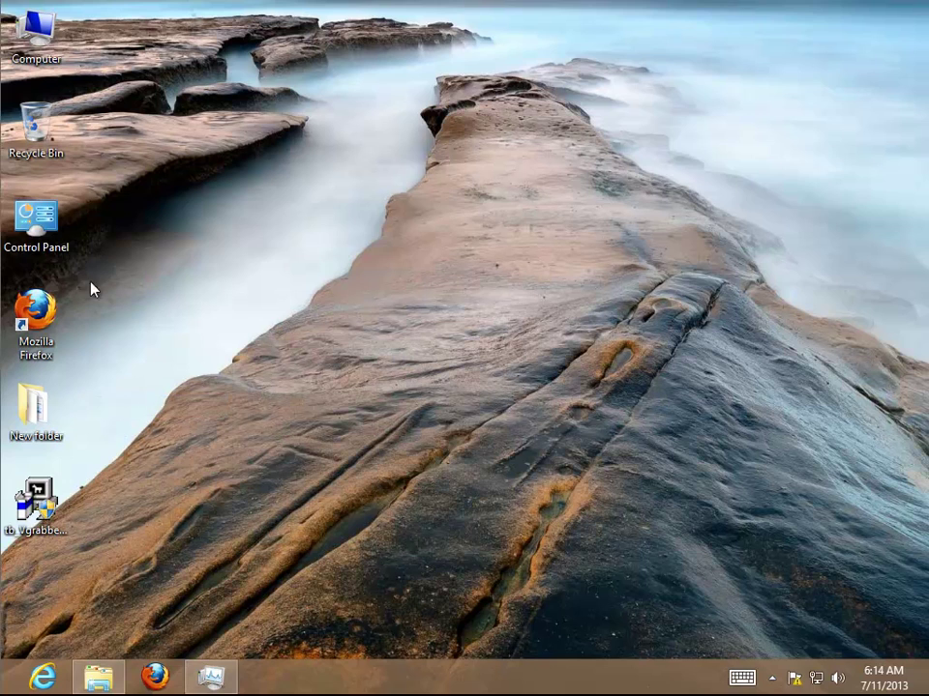
pyautogui.doubleClick(46, 223)
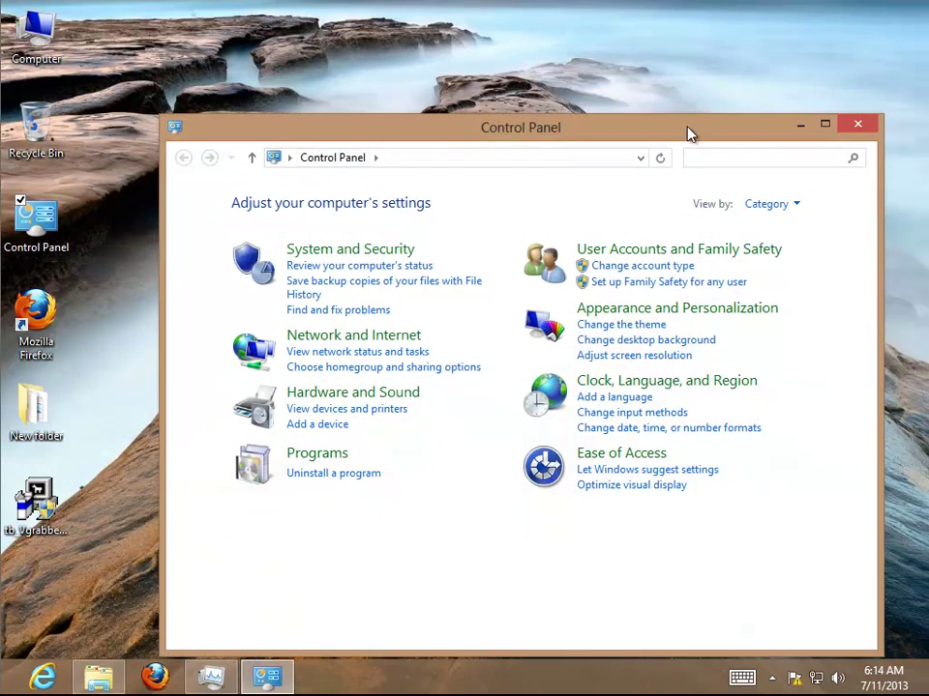
# Step: Open the list of installed programs in the maximized Control Panel, select Search Protect by conduit, and minimize the window
pyautogui.click(823, 126)
pyautogui.click(278, 344)
pyautogui.click(232, 244)
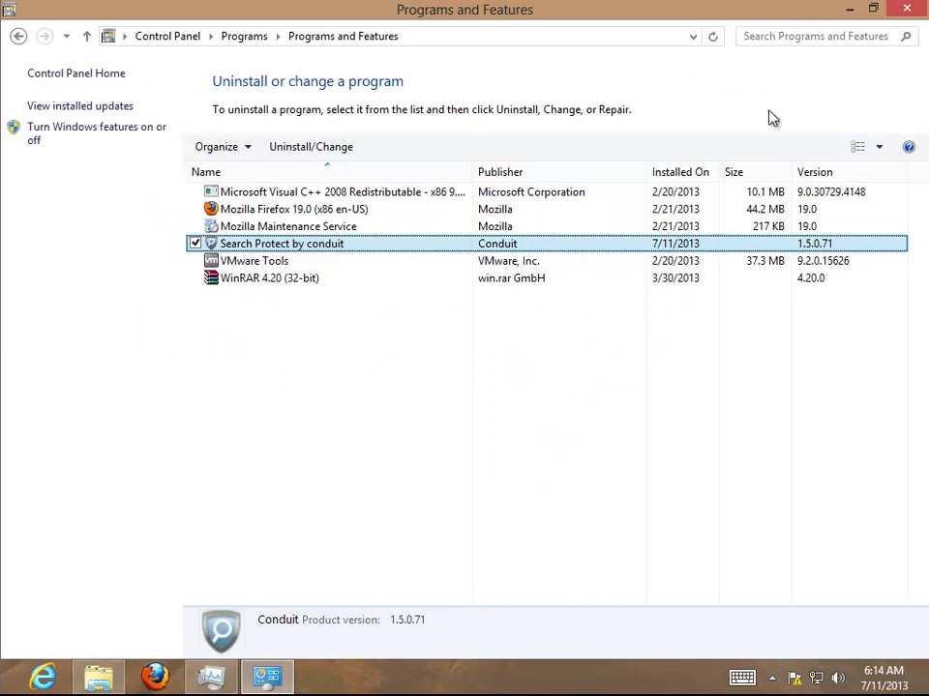
pyautogui.click(848, 9)
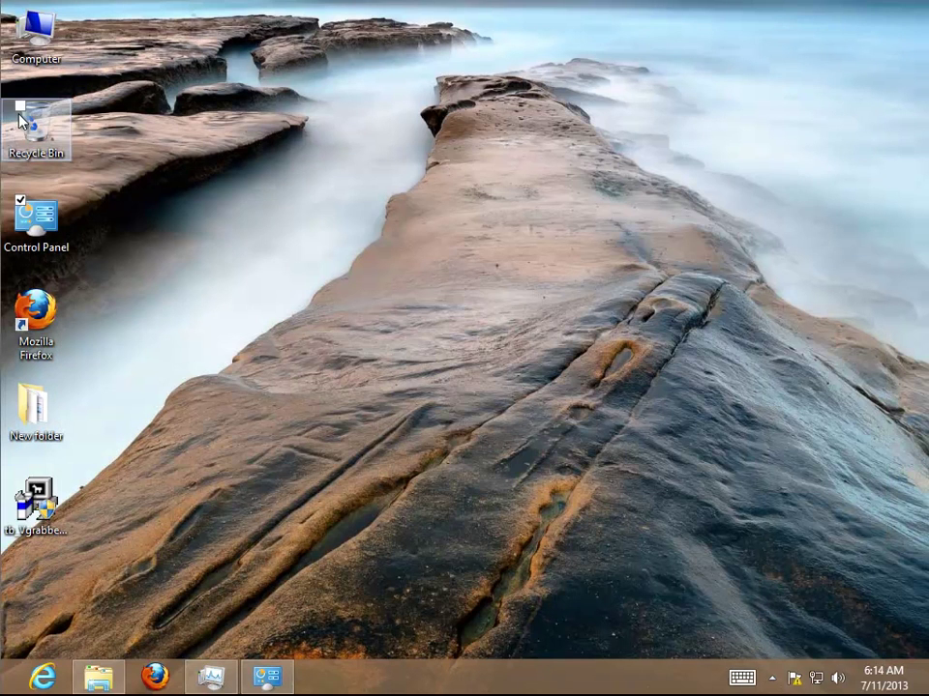
# Step: Browse from Computer to the Program Files folder on Local Disk (C:) and select the SearchProtect folder
pyautogui.doubleClick(36, 31)
pyautogui.click(778, 77)
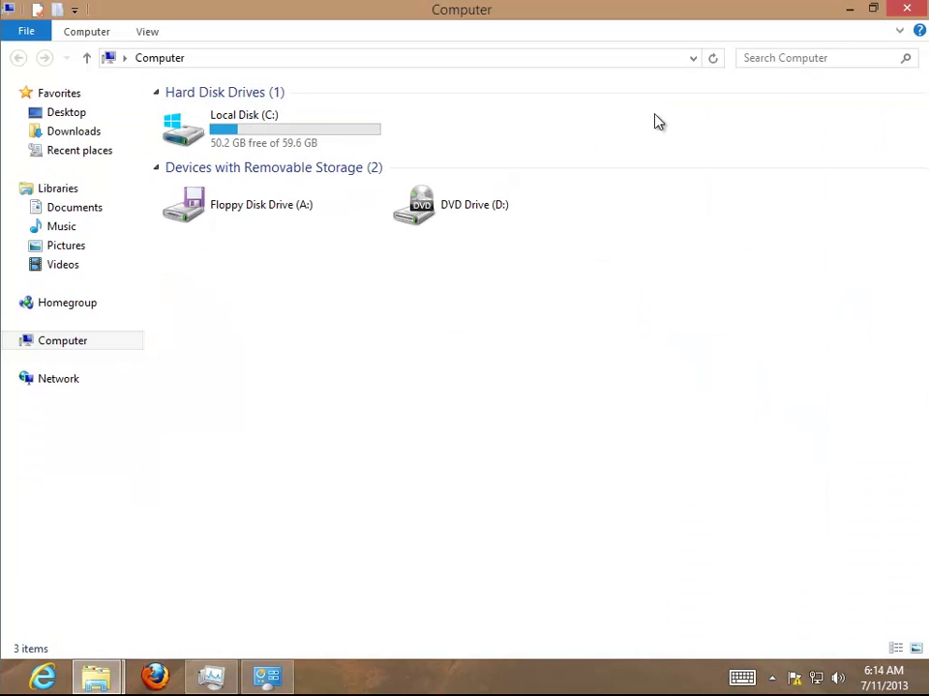
pyautogui.doubleClick(228, 147)
pyautogui.doubleClick(247, 133)
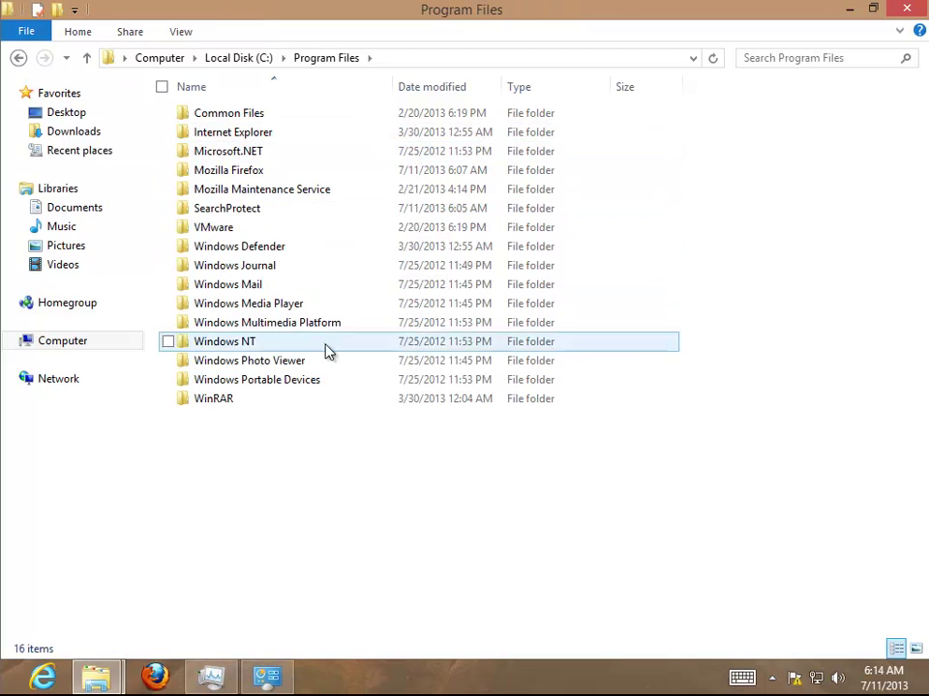
pyautogui.click(208, 212)
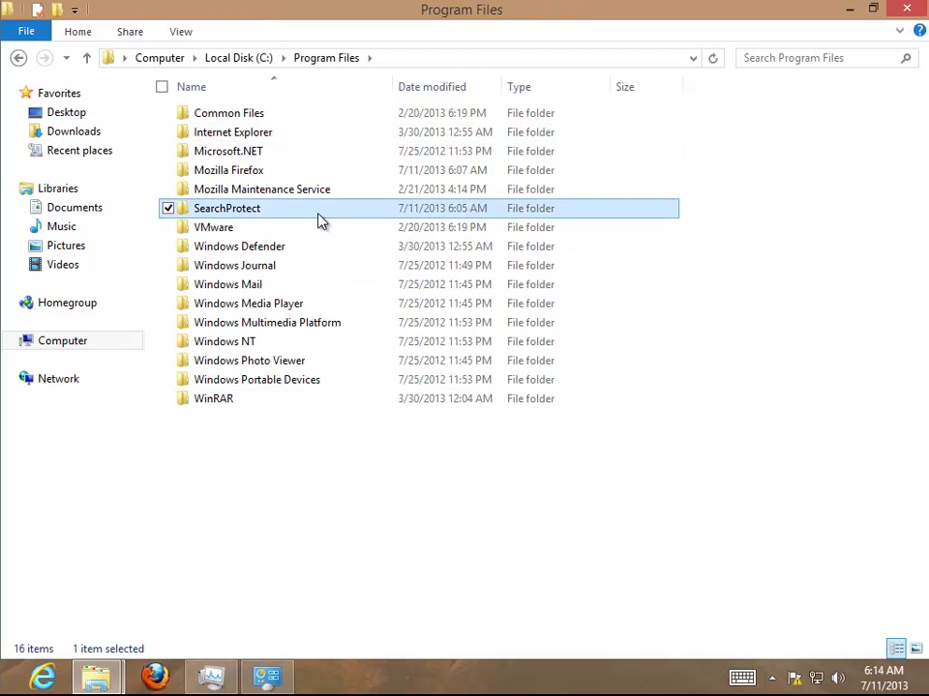
# Step: Inspect the extensions and components folders inside Mozilla Firefox, and return to Program Files
pyautogui.doubleClick(229, 174)
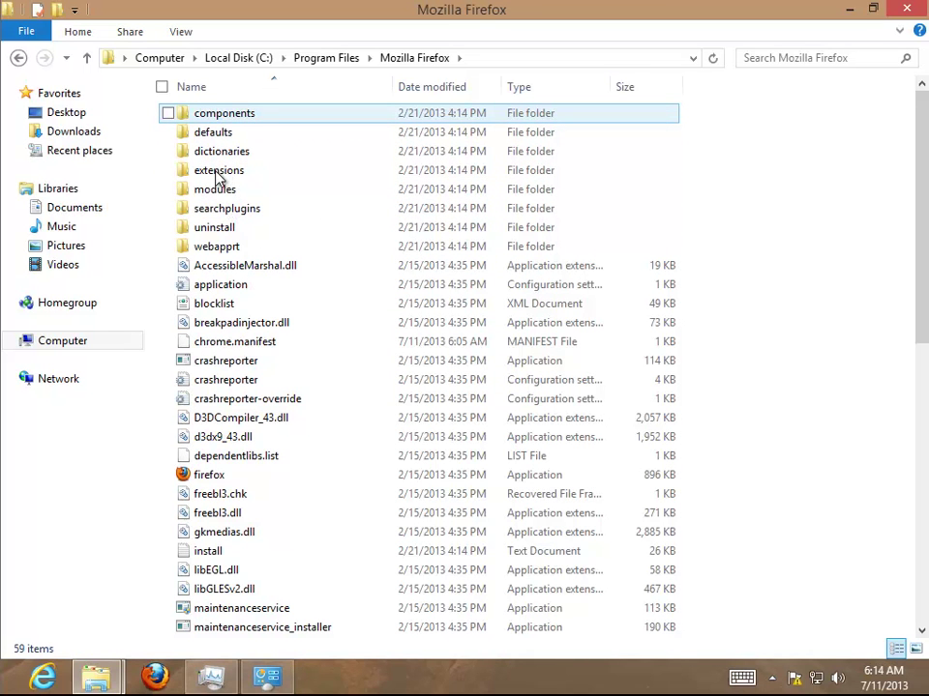
pyautogui.click(215, 171)
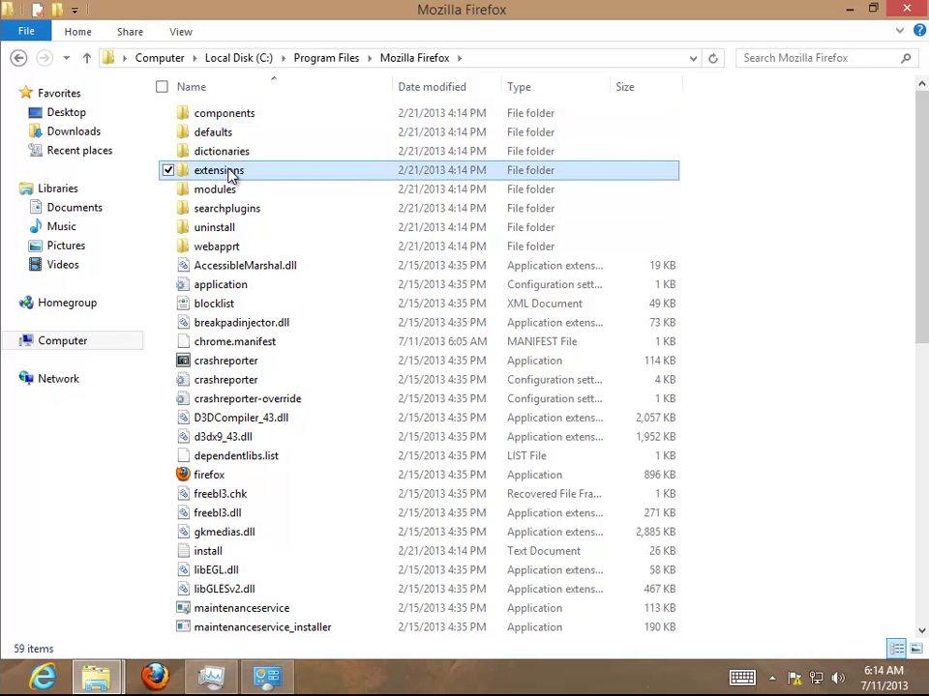
pyautogui.doubleClick(233, 172)
pyautogui.doubleClick(226, 118)
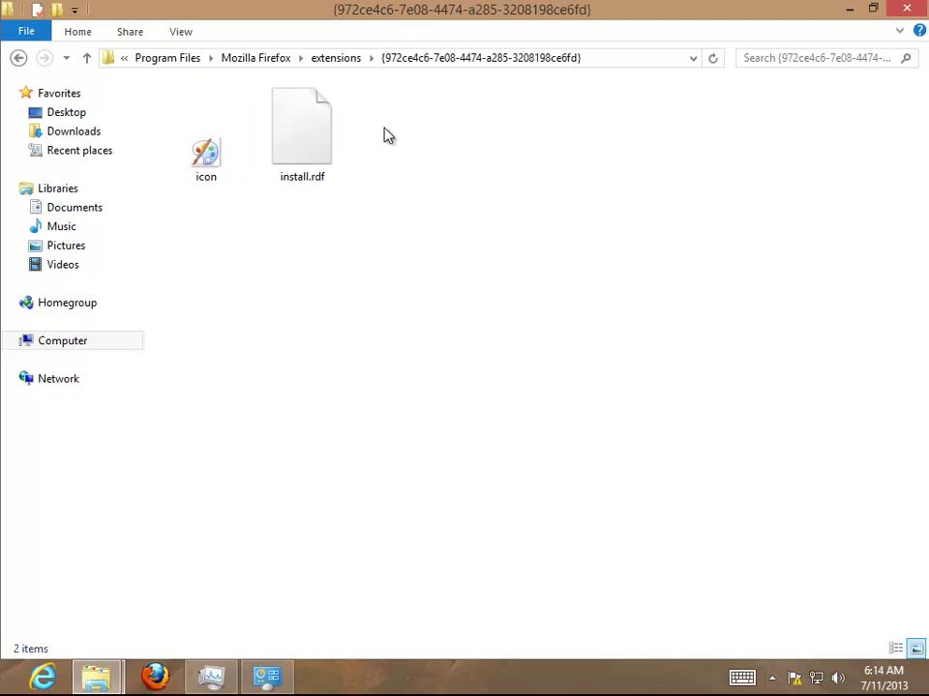
pyautogui.click(88, 59)
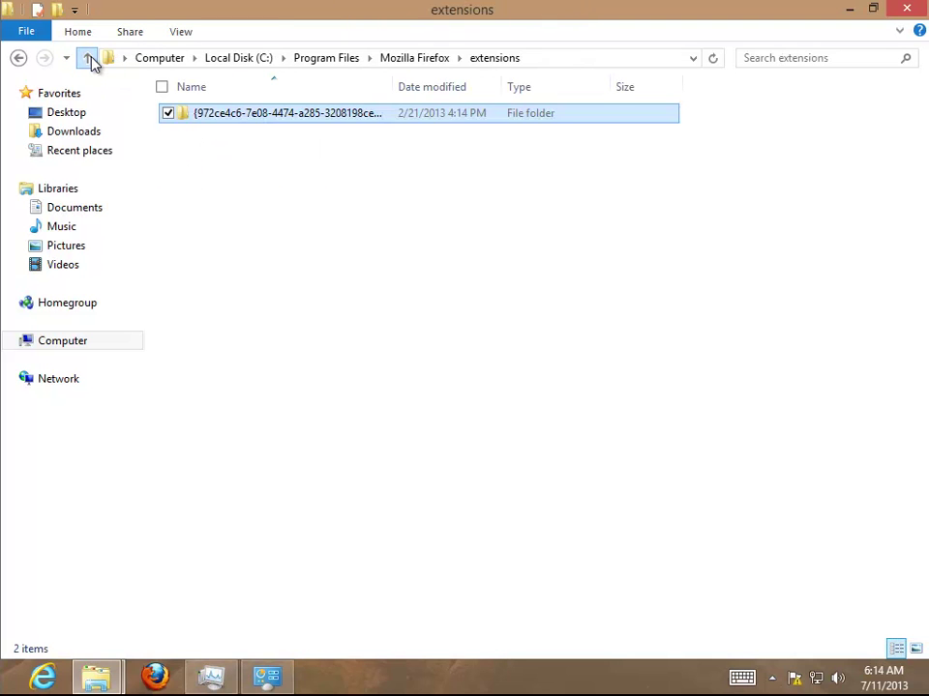
pyautogui.click(88, 59)
pyautogui.doubleClick(230, 116)
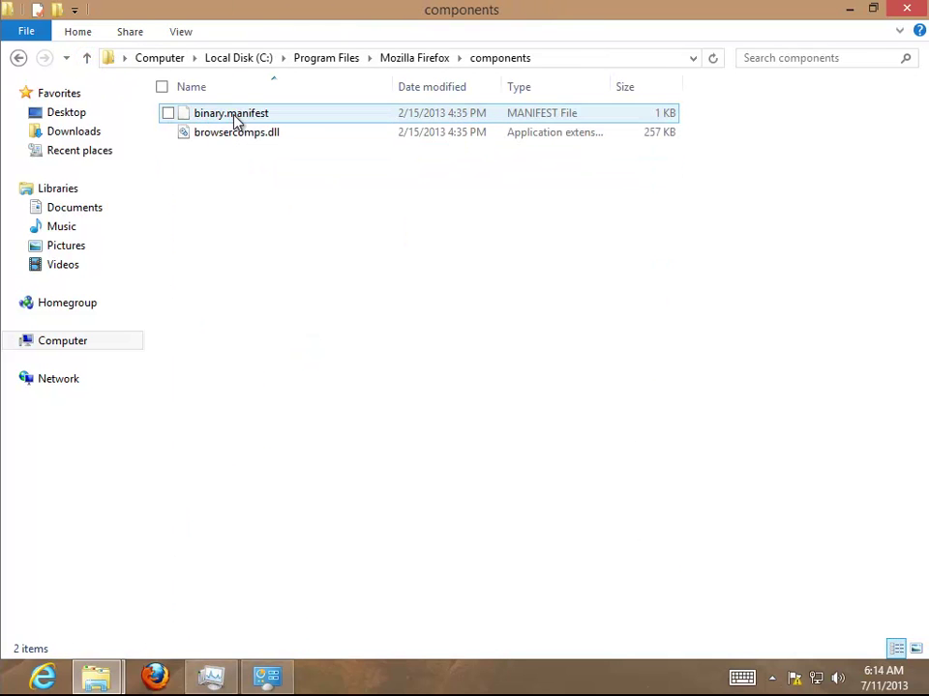
pyautogui.click(86, 60)
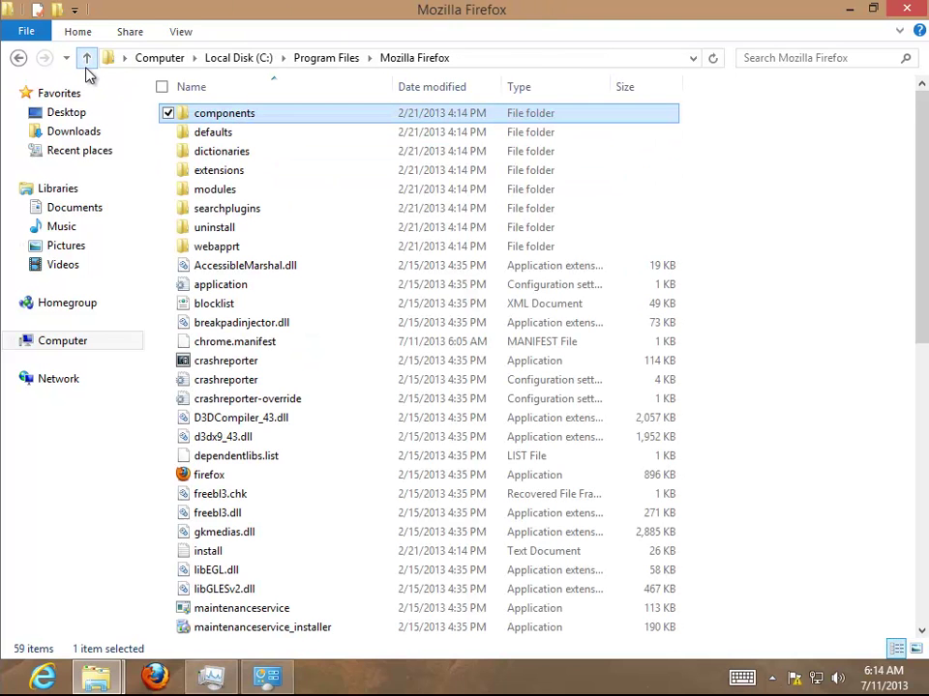
pyautogui.click(88, 62)
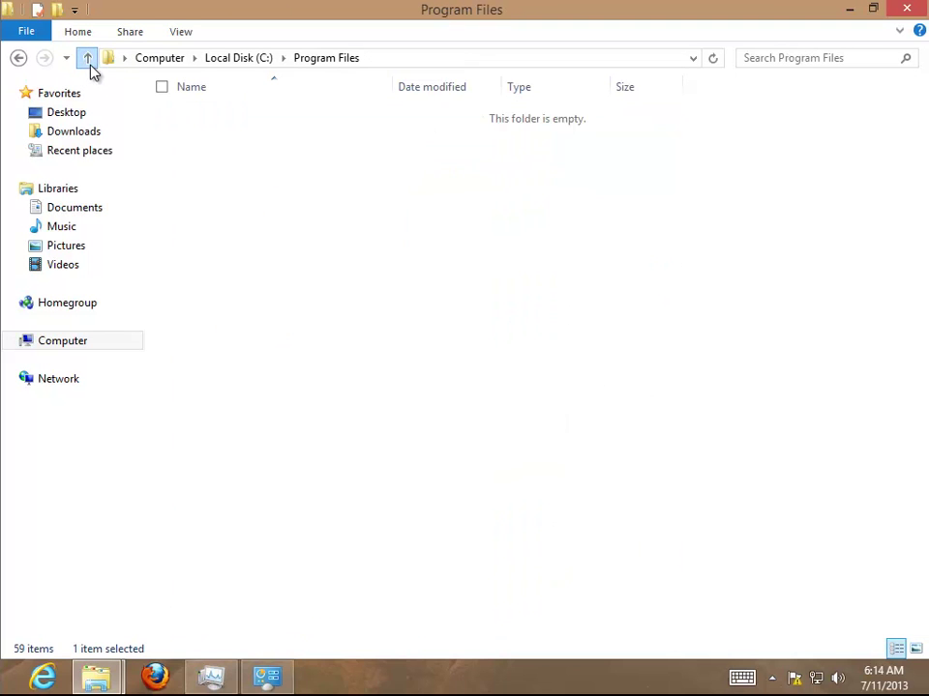
# Step: Inspect the CltMngSvc, cltmng and SPRunner applications in SearchProtect's bin folder, and return to Program Files
pyautogui.click(232, 210)
pyautogui.doubleClick(232, 211)
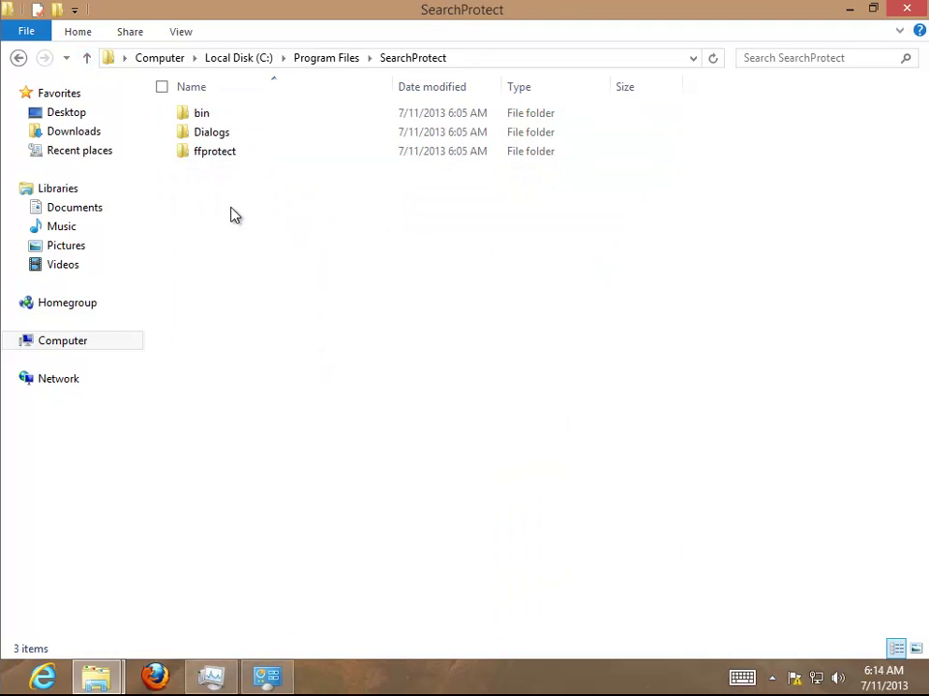
pyautogui.doubleClick(209, 118)
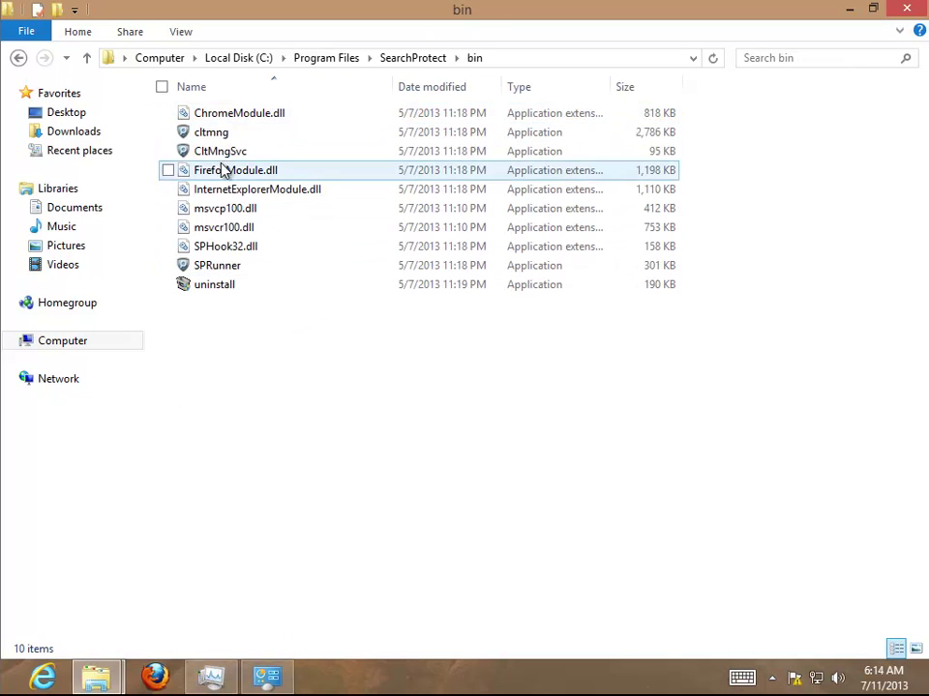
pyautogui.click(228, 150)
pyautogui.click(223, 133)
pyautogui.click(244, 266)
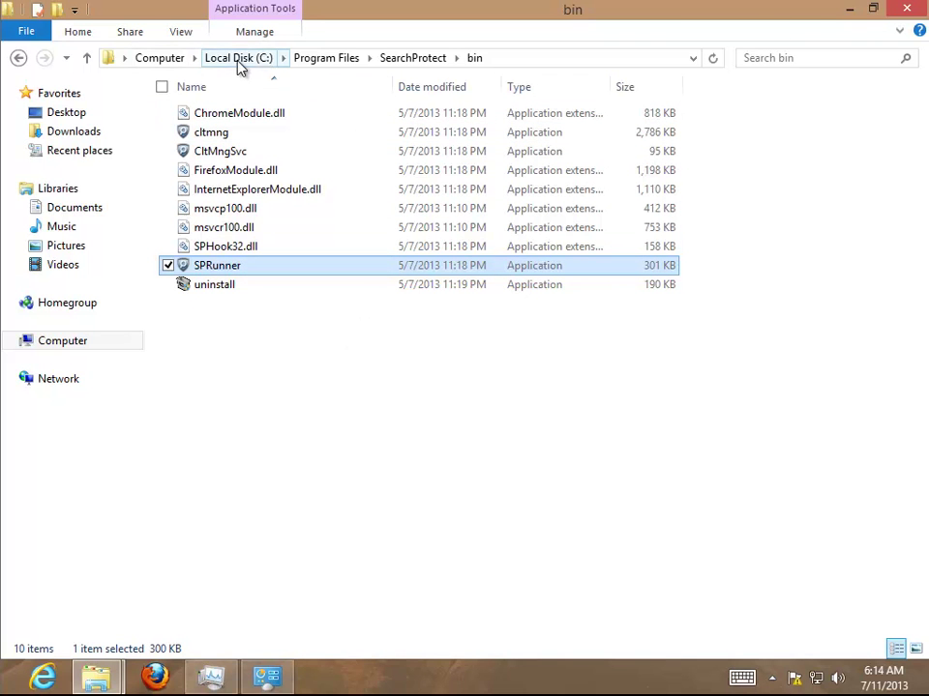
pyautogui.click(319, 60)
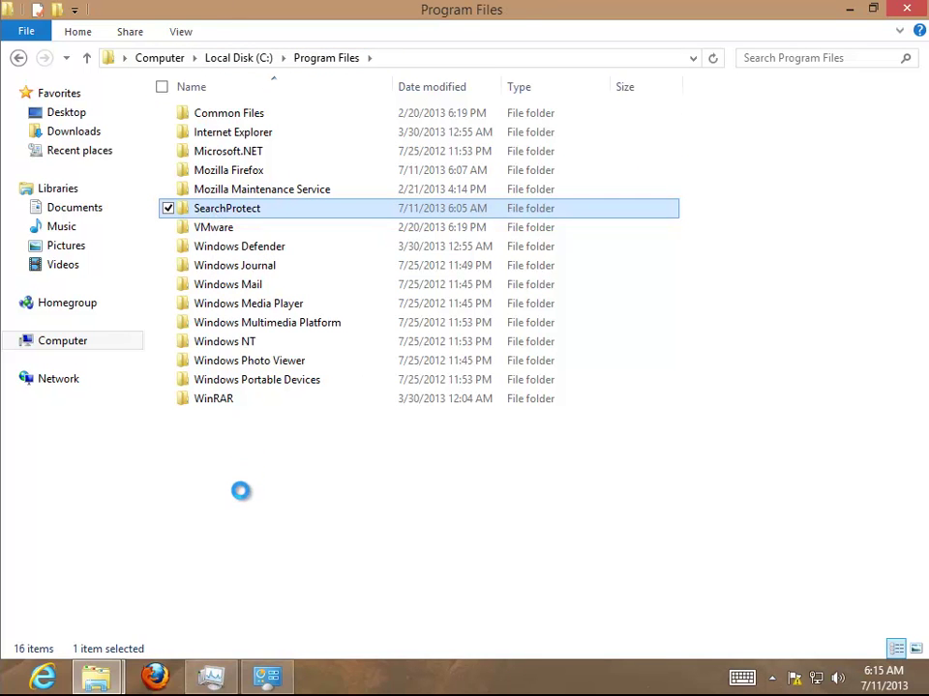
# Step: Check the size, contents and location of the SearchProtect folder in its properties, and close the properties window
pyautogui.hotkey('shift', 'F10')
pyautogui.click(221, 566)
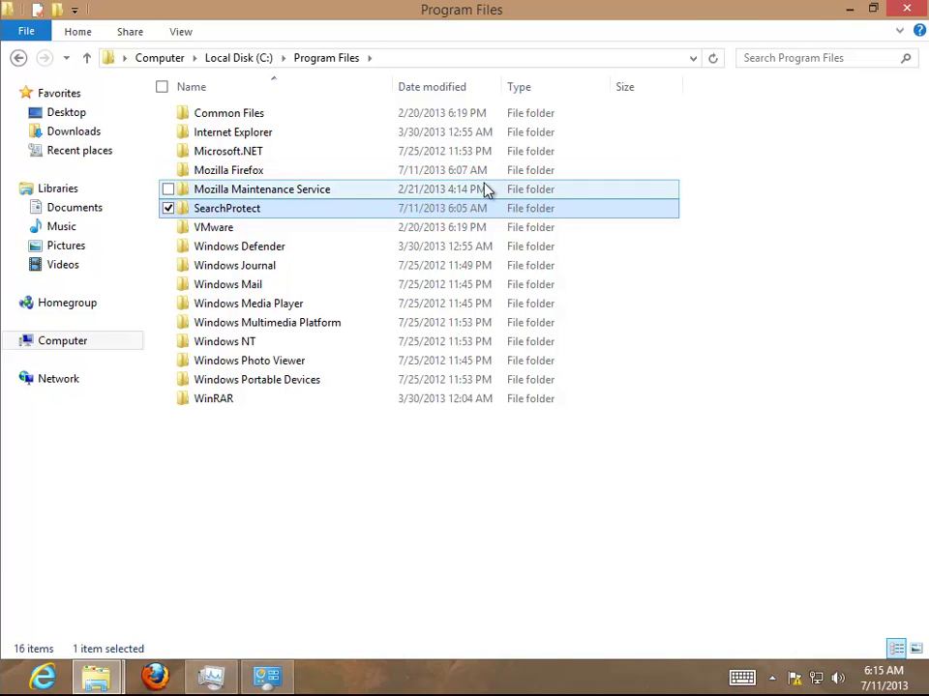
pyautogui.moveTo(441, 224); pyautogui.dragTo(799, 225)
pyautogui.doubleClick(765, 288)
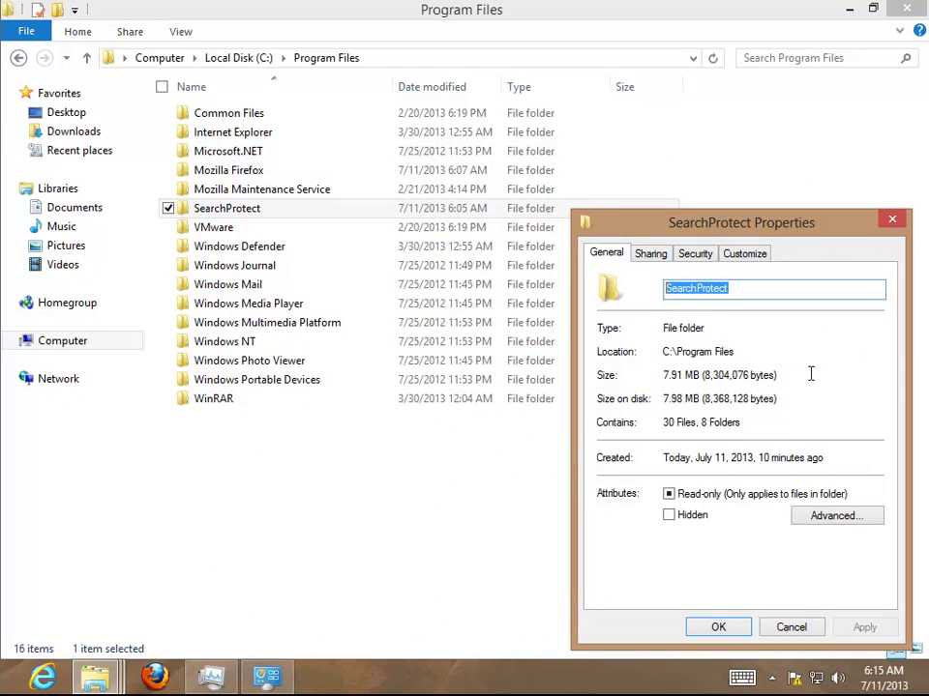
pyautogui.moveTo(811, 379); pyautogui.dragTo(631, 388)
pyautogui.moveTo(788, 400); pyautogui.dragTo(637, 416)
pyautogui.moveTo(784, 426); pyautogui.dragTo(645, 414)
pyautogui.click(745, 358)
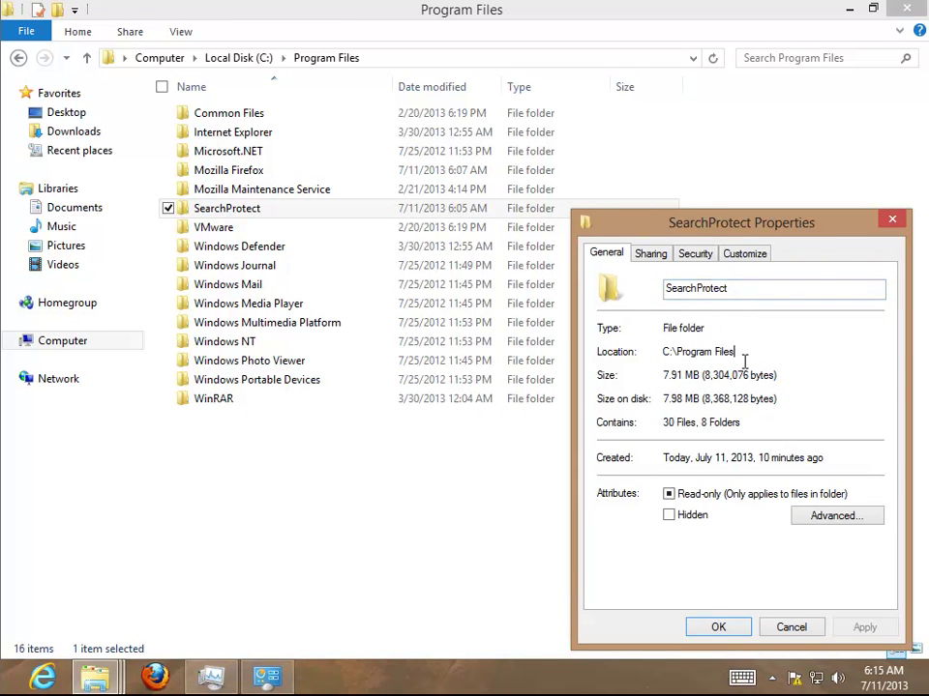
pyautogui.click(892, 222)
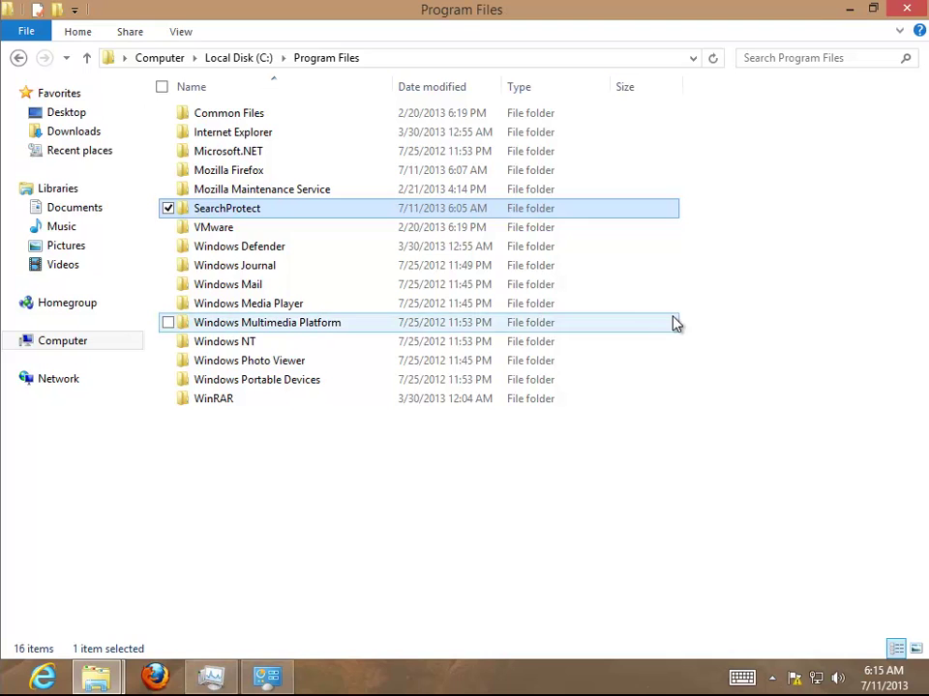
# Step: Return to Programs and Features, uninstall Search Protect by conduit, and refresh the list of installed programs
pyautogui.click(849, 9)
pyautogui.click(287, 681)
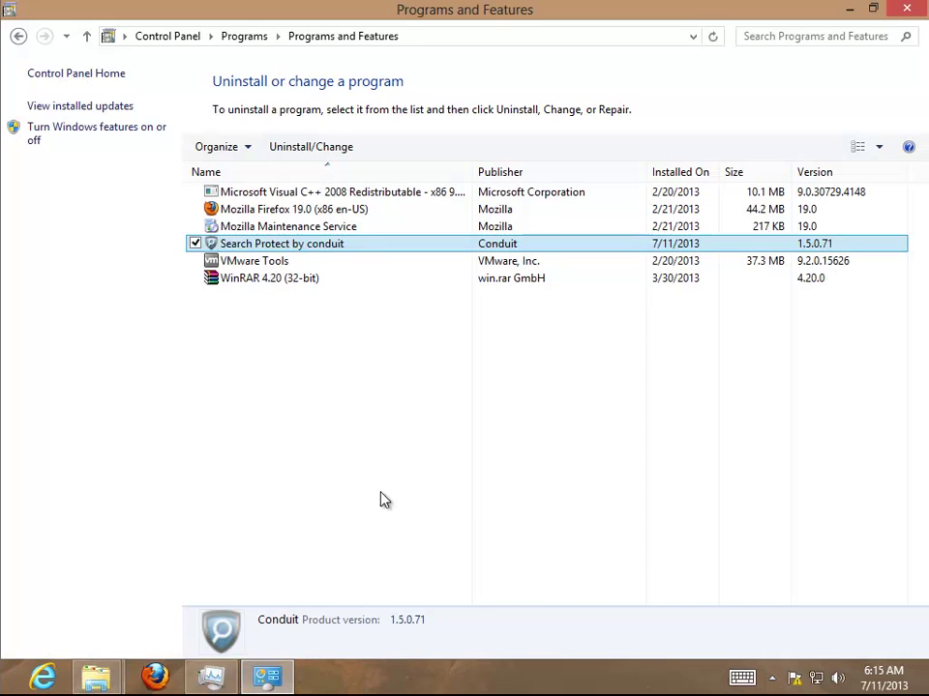
pyautogui.click(316, 148)
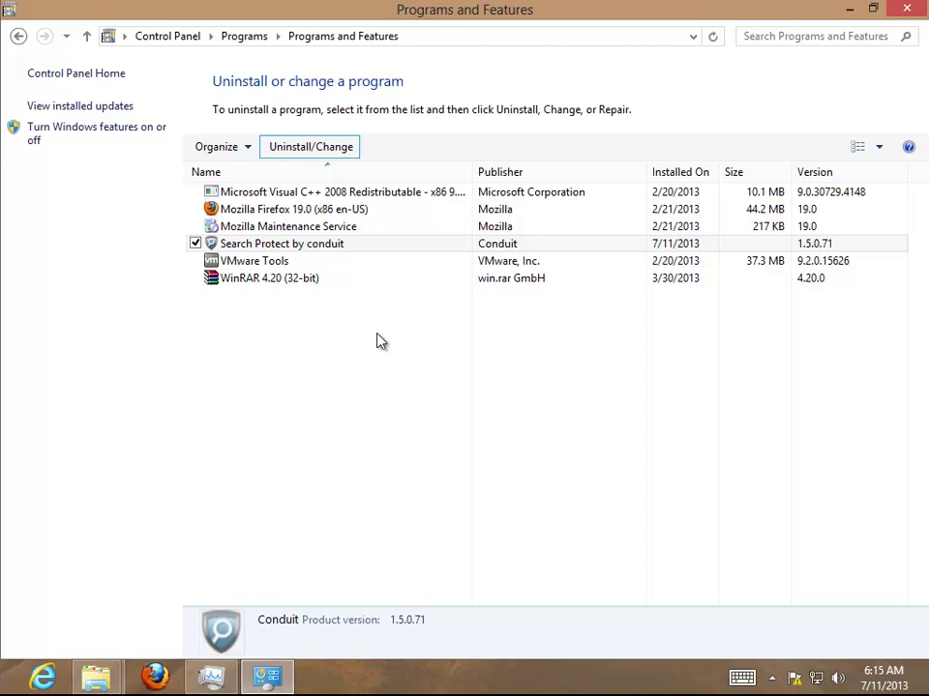
pyautogui.rightClick(532, 364)
pyautogui.click(488, 434)
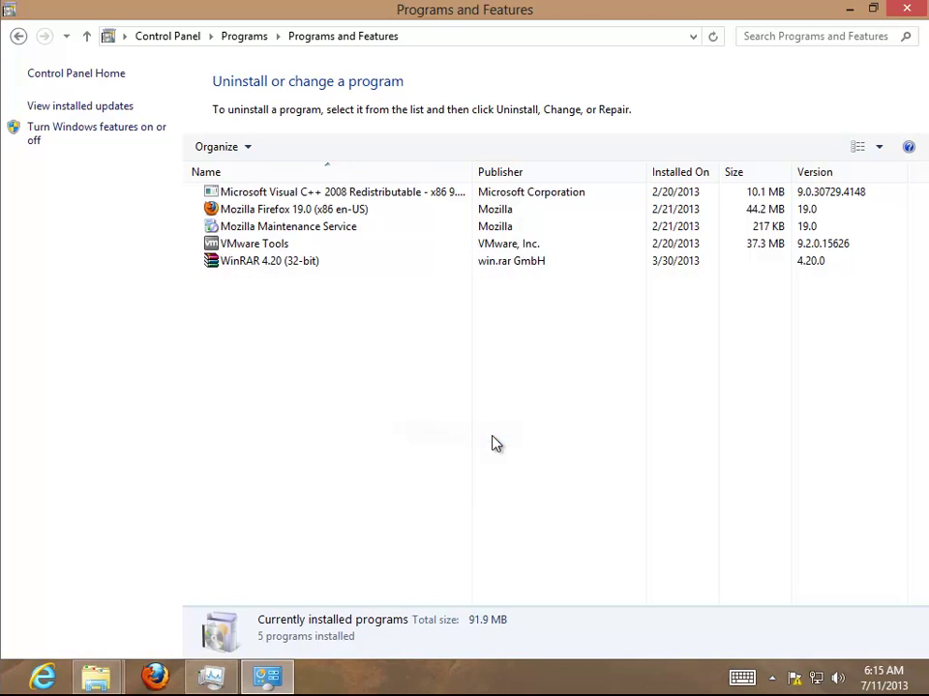
pyautogui.rightClick(358, 358)
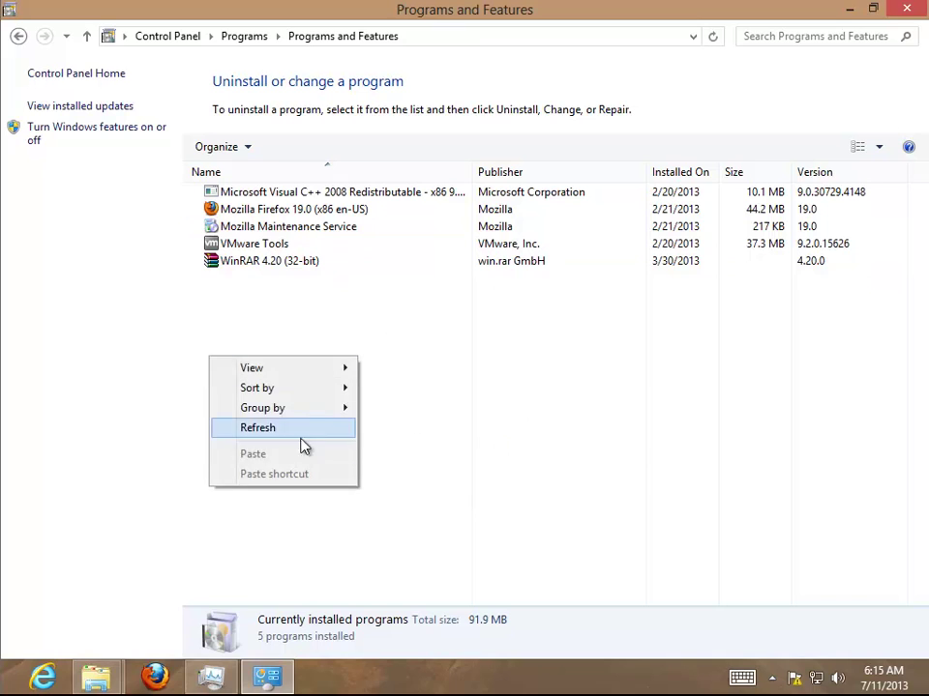
pyautogui.click(280, 428)
# Step: Close Programs and Features and refresh the desktop
pyautogui.click(906, 7)
pyautogui.rightClick(203, 223)
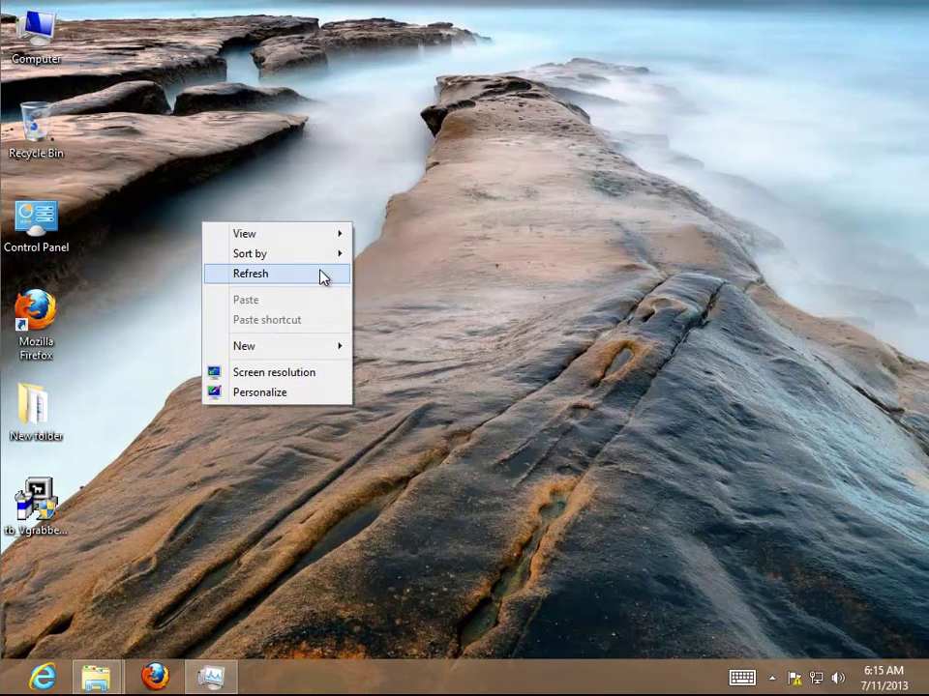
pyautogui.click(321, 275)
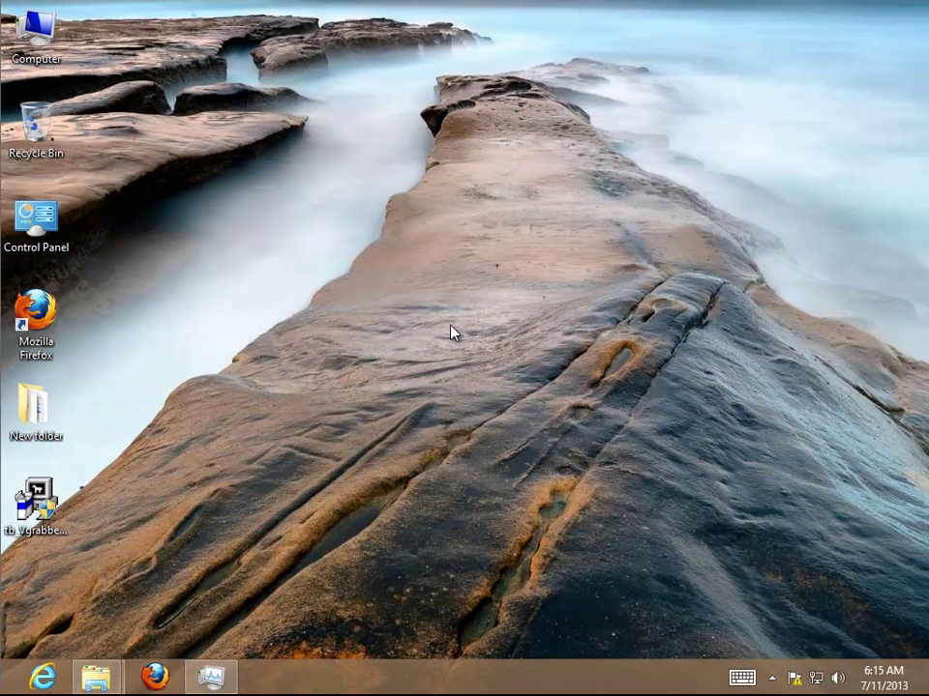
pyautogui.press('super+f')
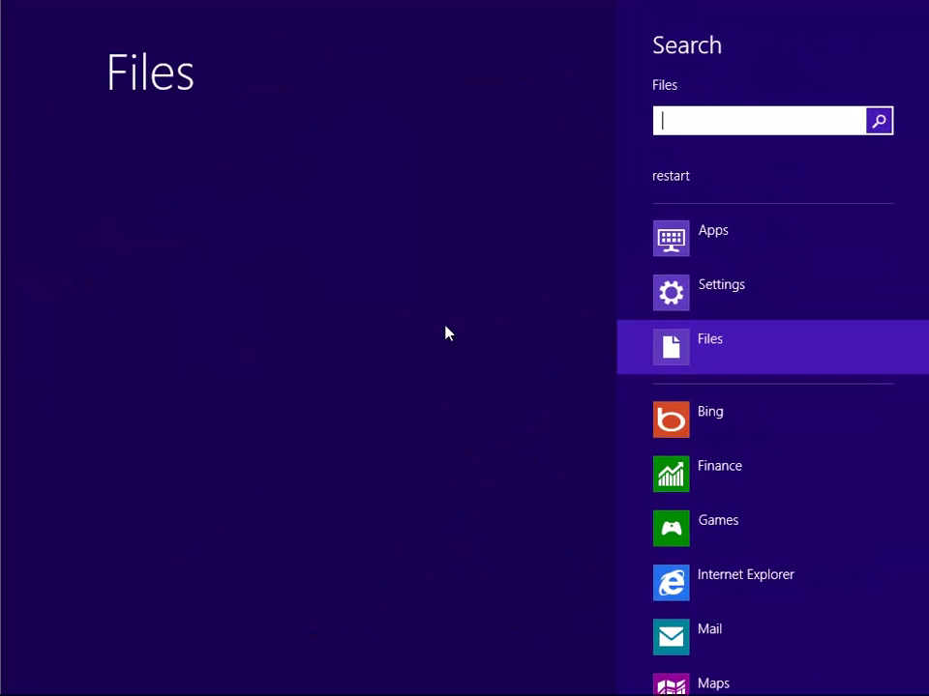
pyautogui.click(745, 290)
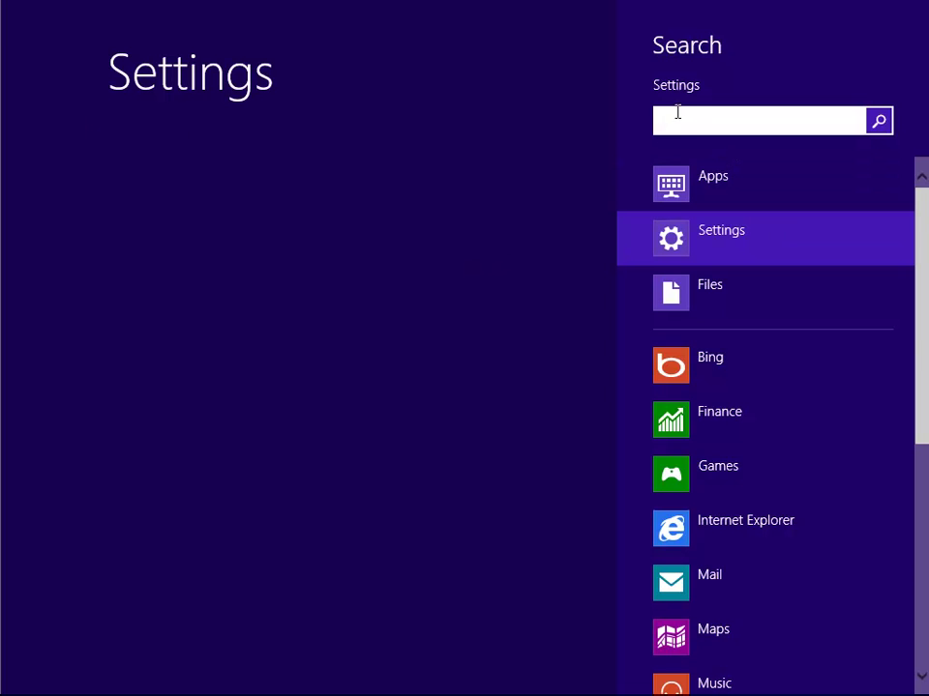
pyautogui.write('res')
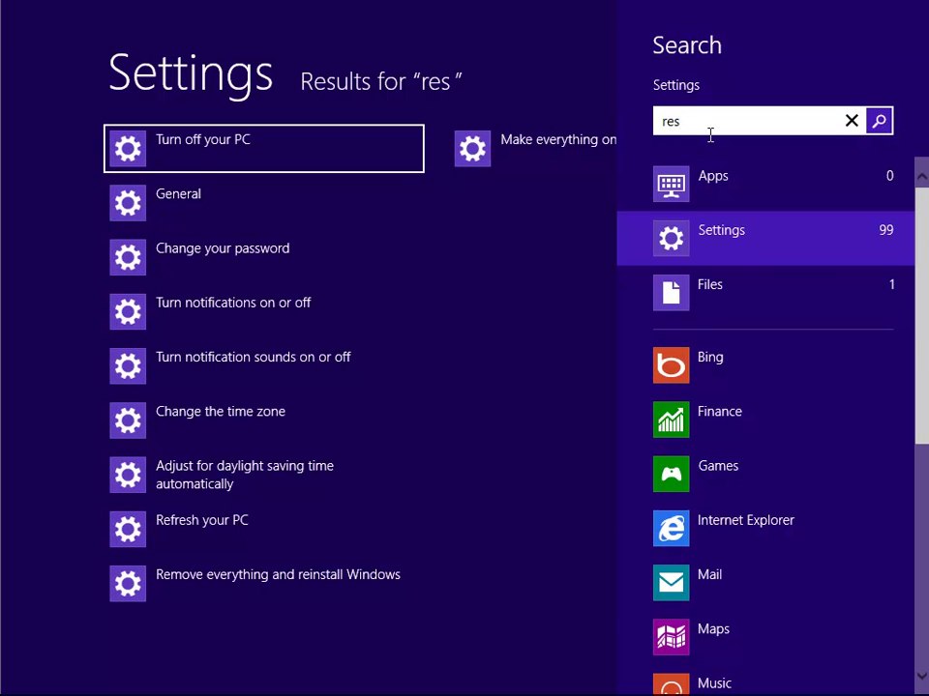
pyautogui.press('super+i')
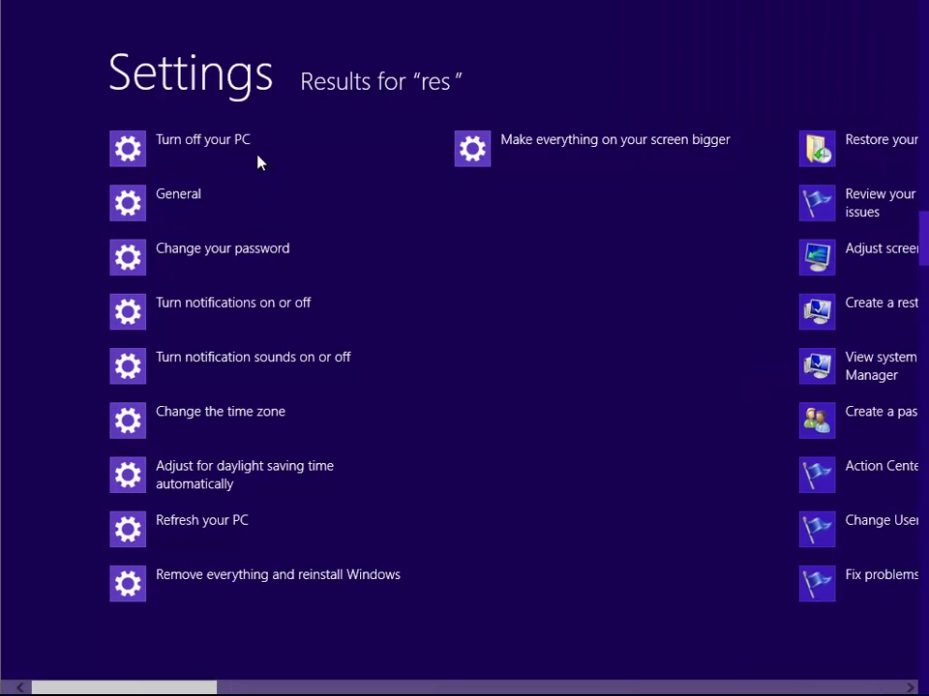
pyautogui.click(803, 574)
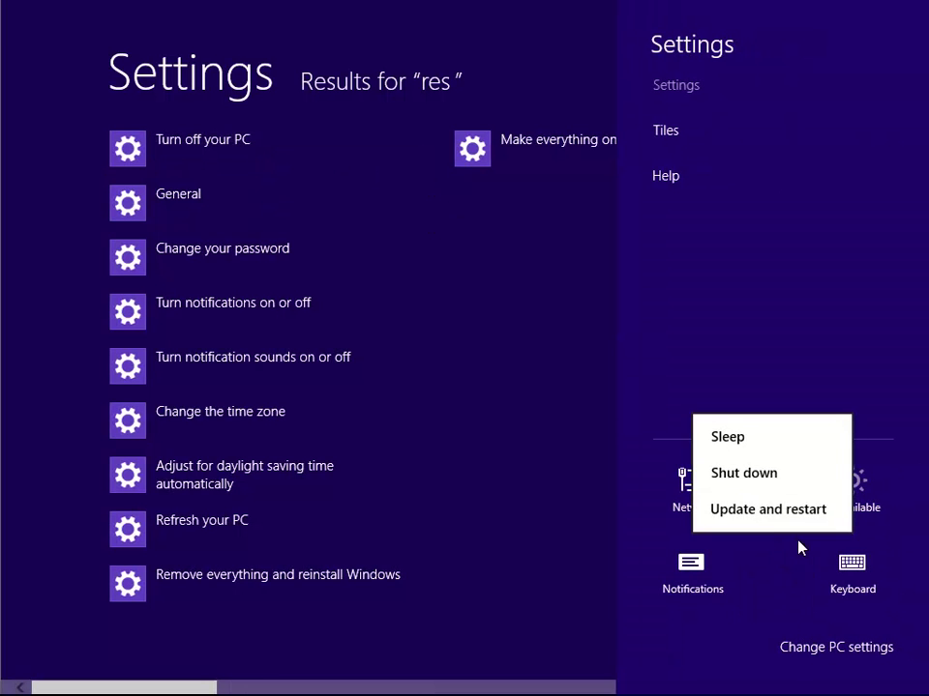
pyautogui.click(516, 420)
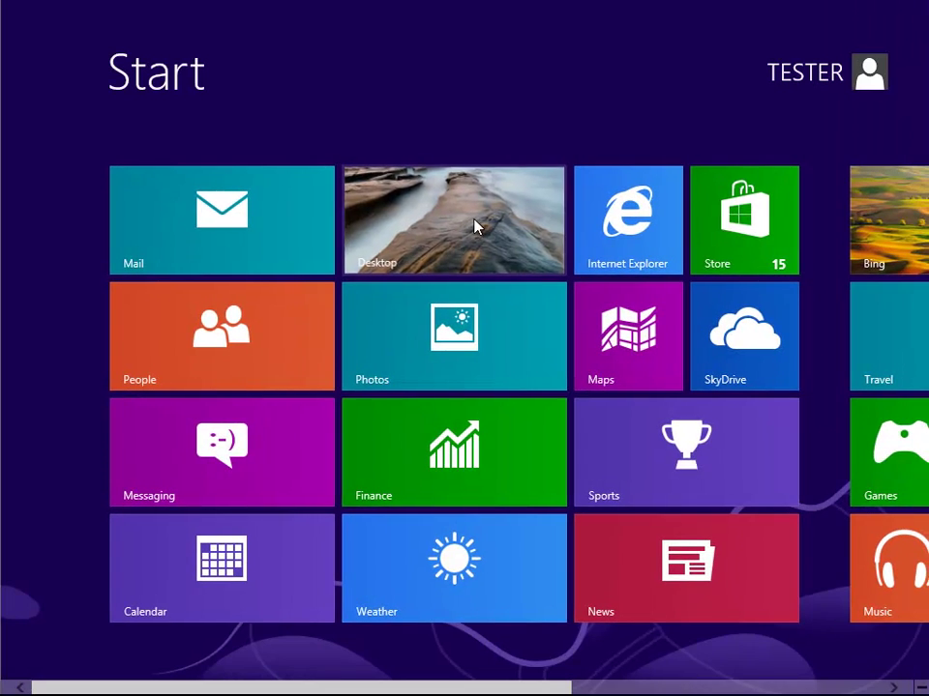
pyautogui.click(477, 229)
pyautogui.rightClick(522, 271)
pyautogui.click(479, 315)
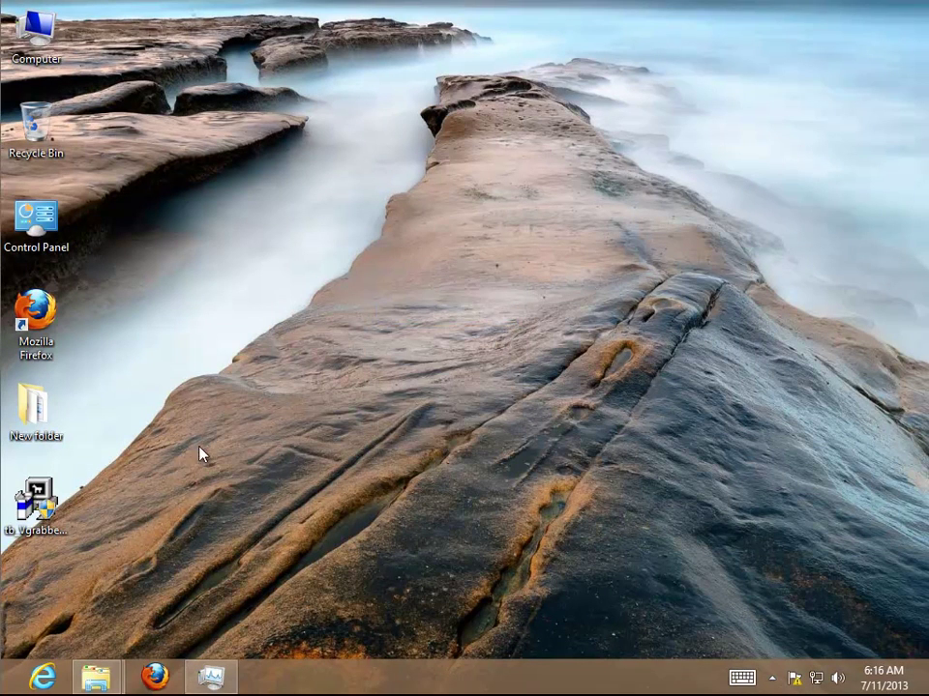
# Step: Search the whole computer for conduit in a maximized Computer window, and minimize the window
pyautogui.click(43, 44)
pyautogui.doubleClick(41, 36)
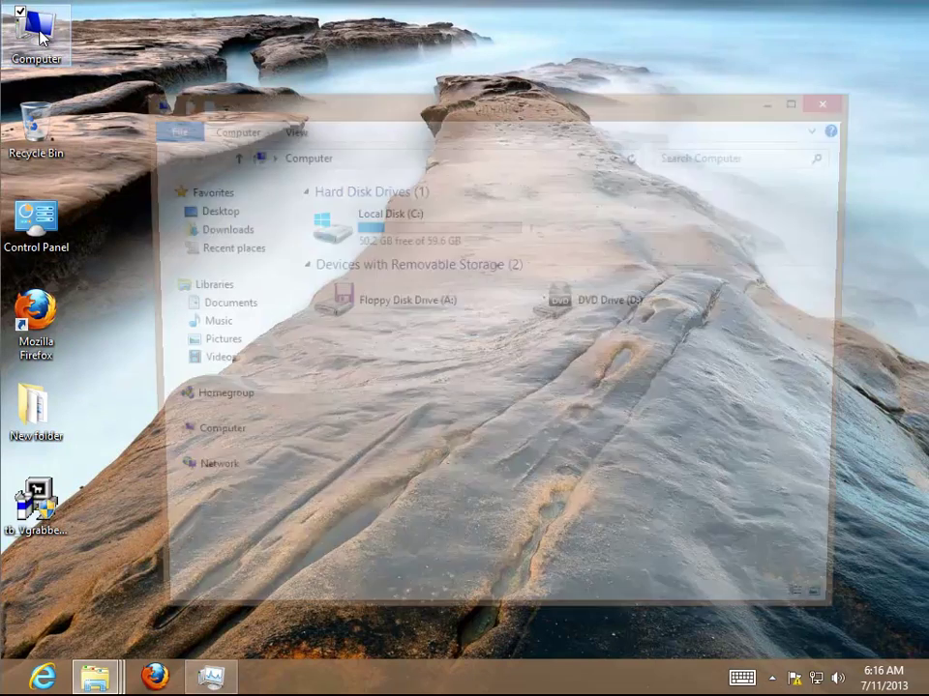
pyautogui.click(809, 99)
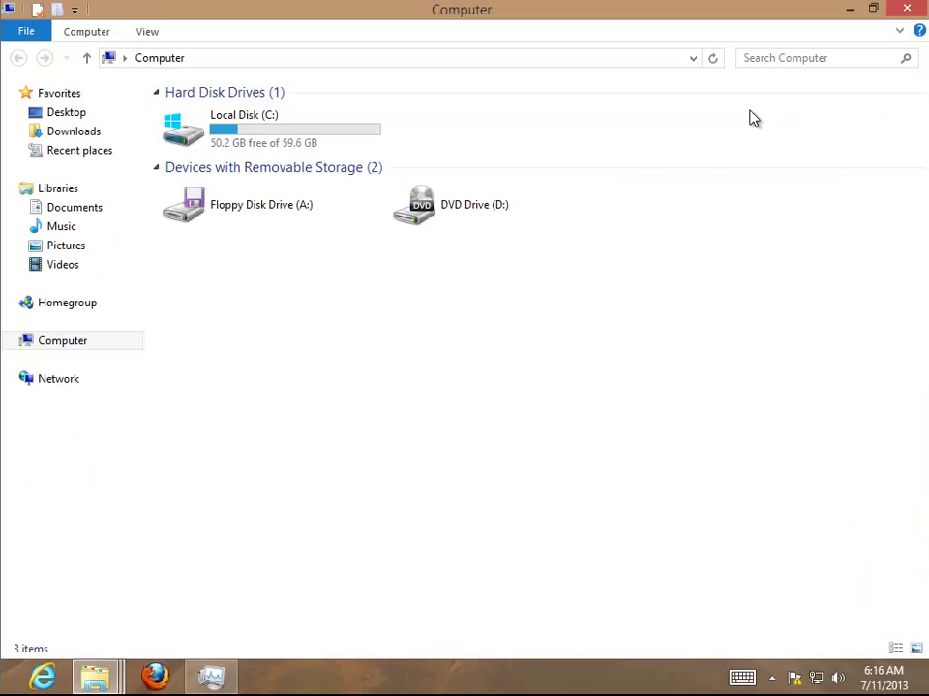
pyautogui.click(783, 60)
pyautogui.write('conduit')
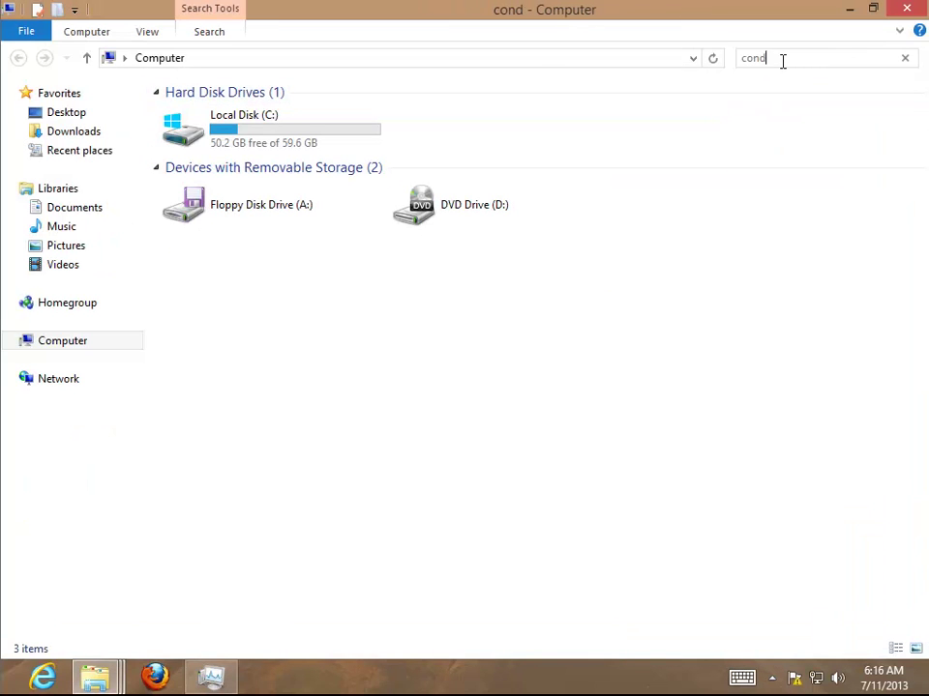
pyautogui.click(848, 10)
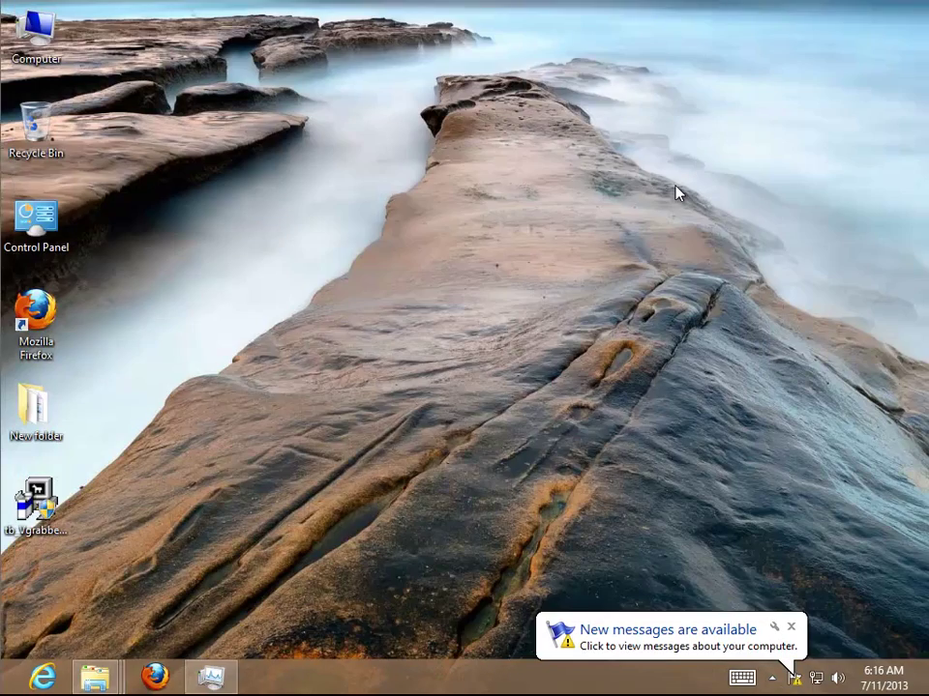
# Step: Search the whole computer for vGrabber in a new maximized Computer window, and minimize it
pyautogui.press('super')
pyautogui.press('super')
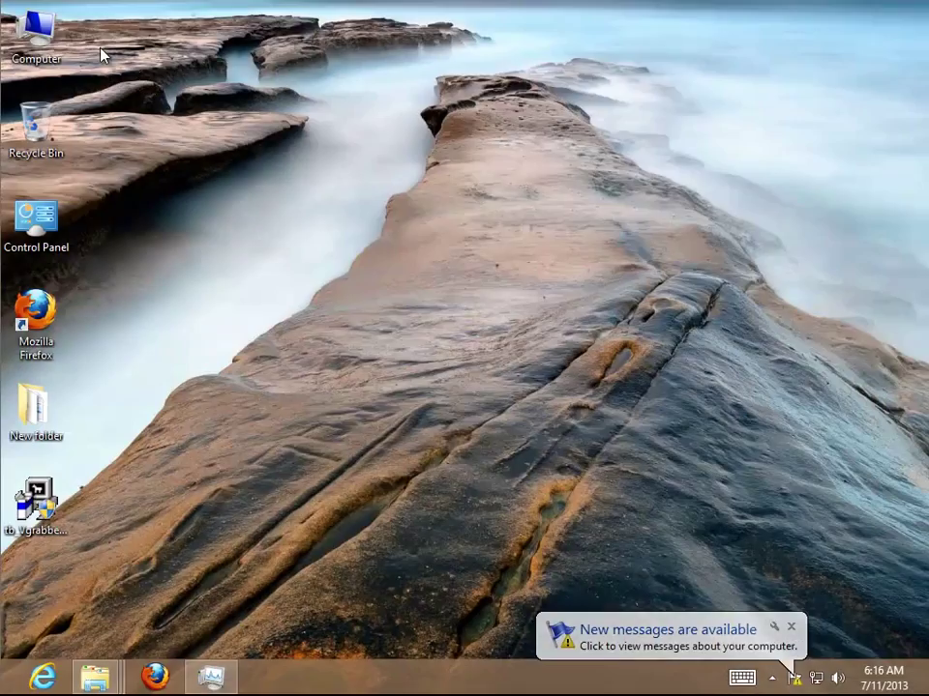
pyautogui.doubleClick(35, 43)
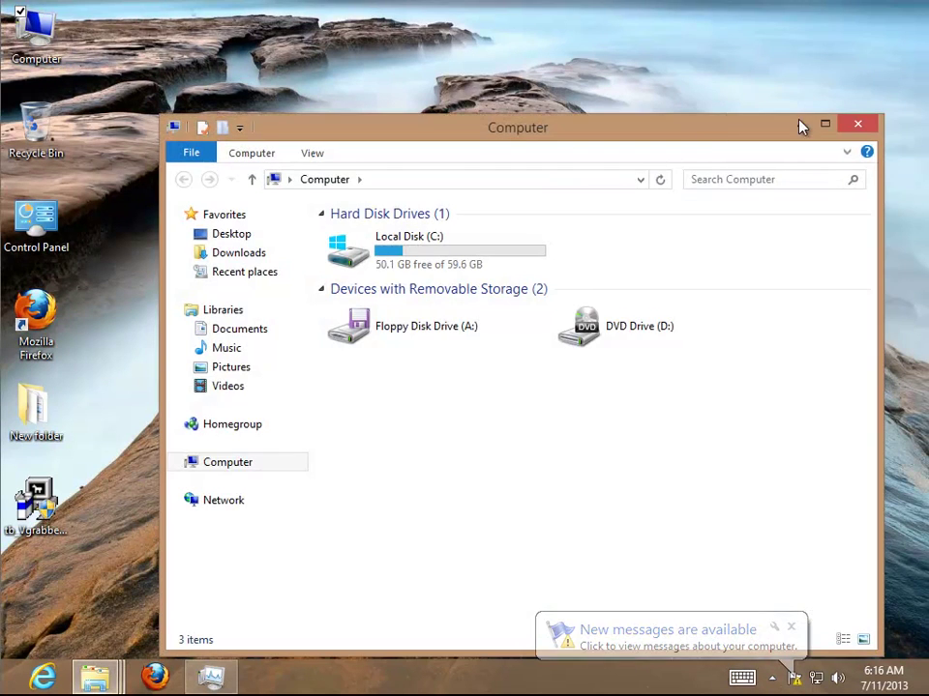
pyautogui.doubleClick(722, 122)
pyautogui.click(787, 59)
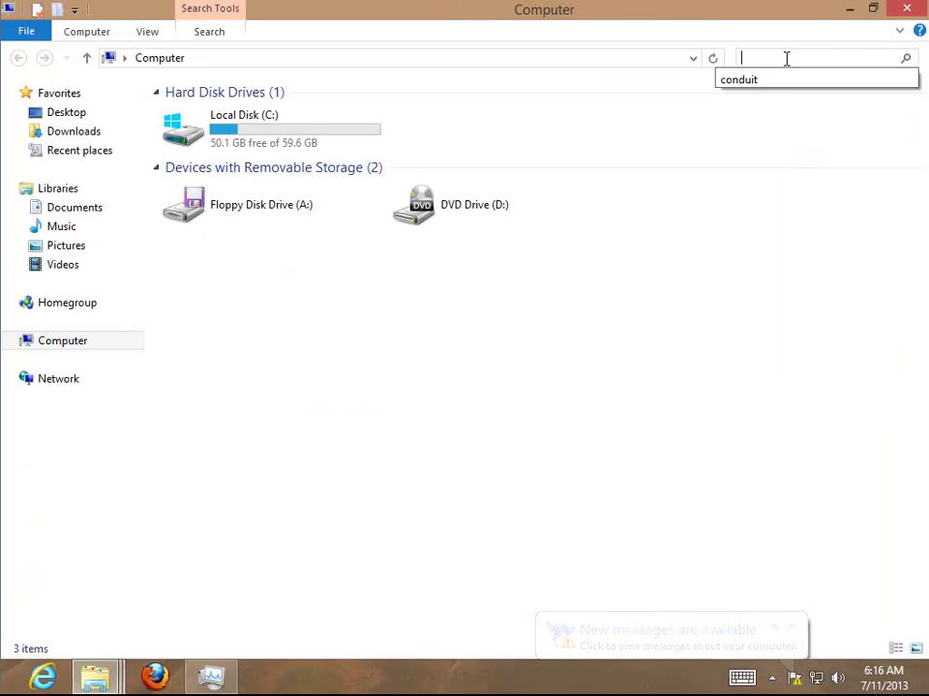
pyautogui.write('vGr')
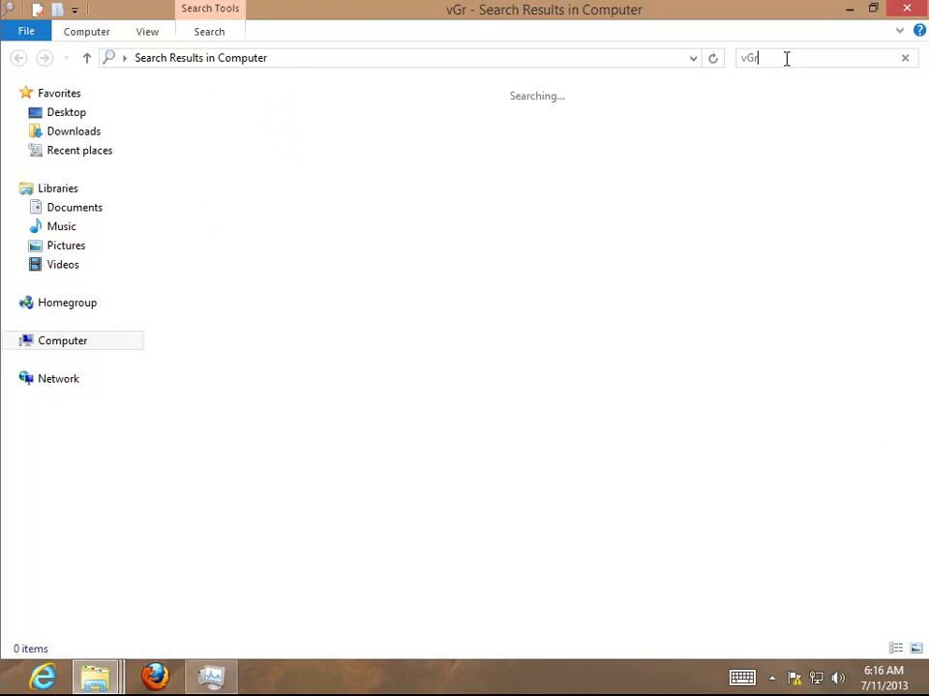
pyautogui.write('abber')
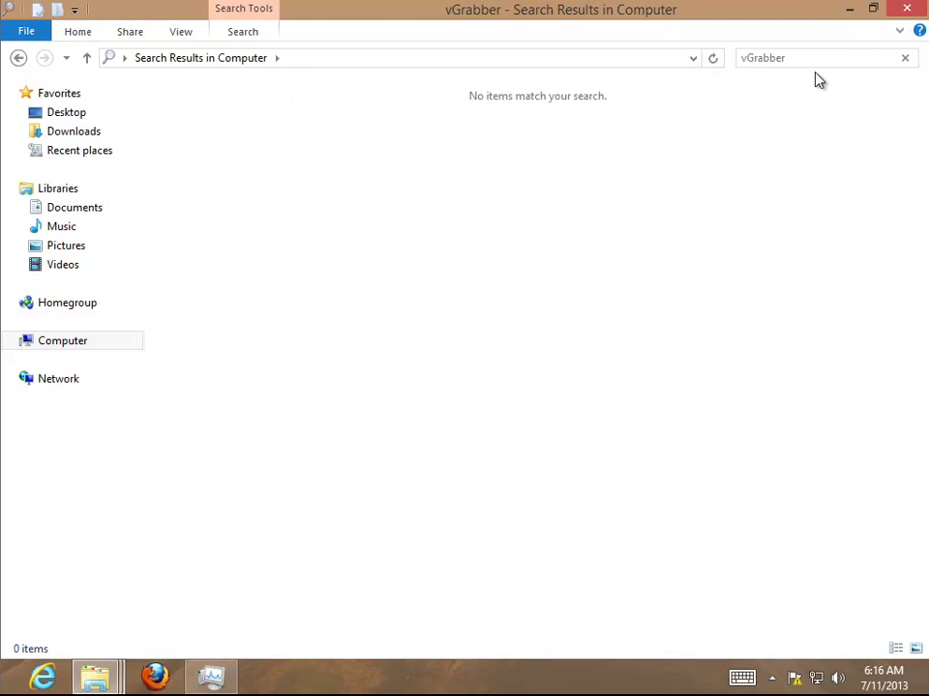
pyautogui.click(851, 10)
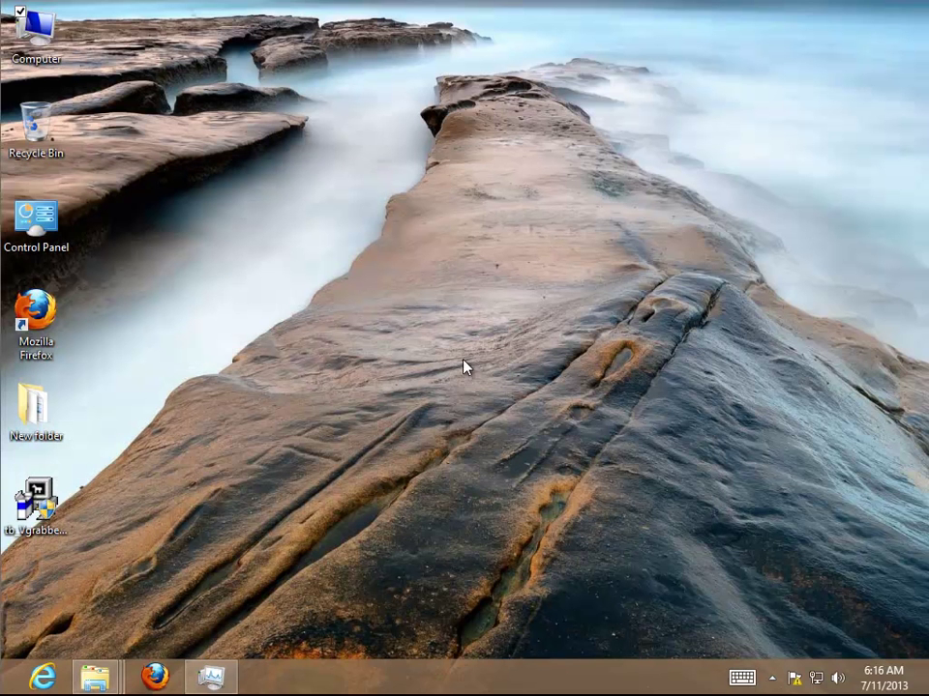
# Step: Switch to Firefox, remove Vgrabber v1.5 Customized Web Search from the search engine list, and select Google instead
pyautogui.click(169, 670)
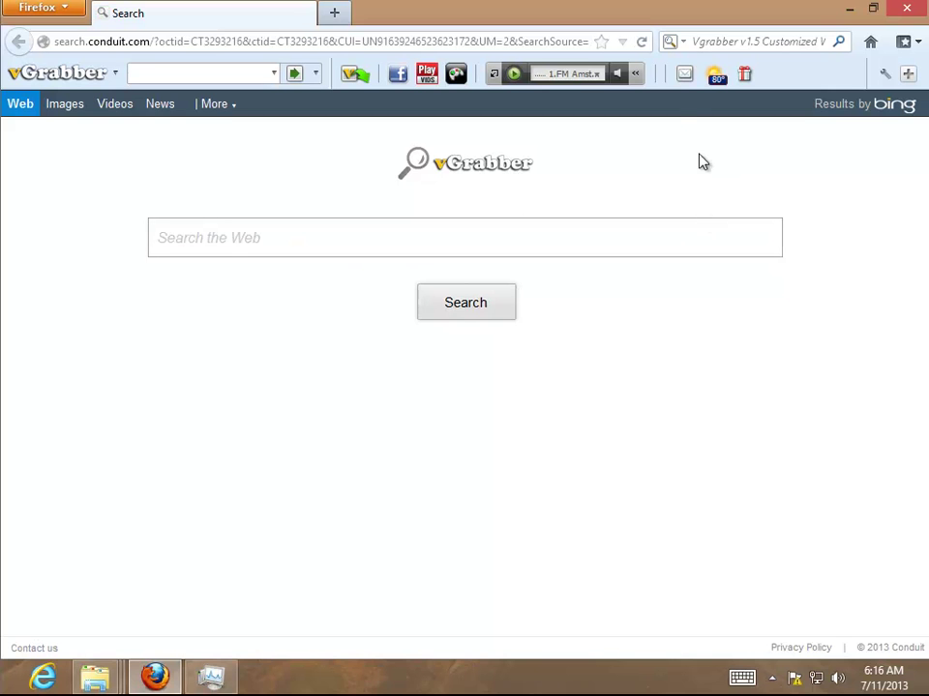
pyautogui.click(683, 42)
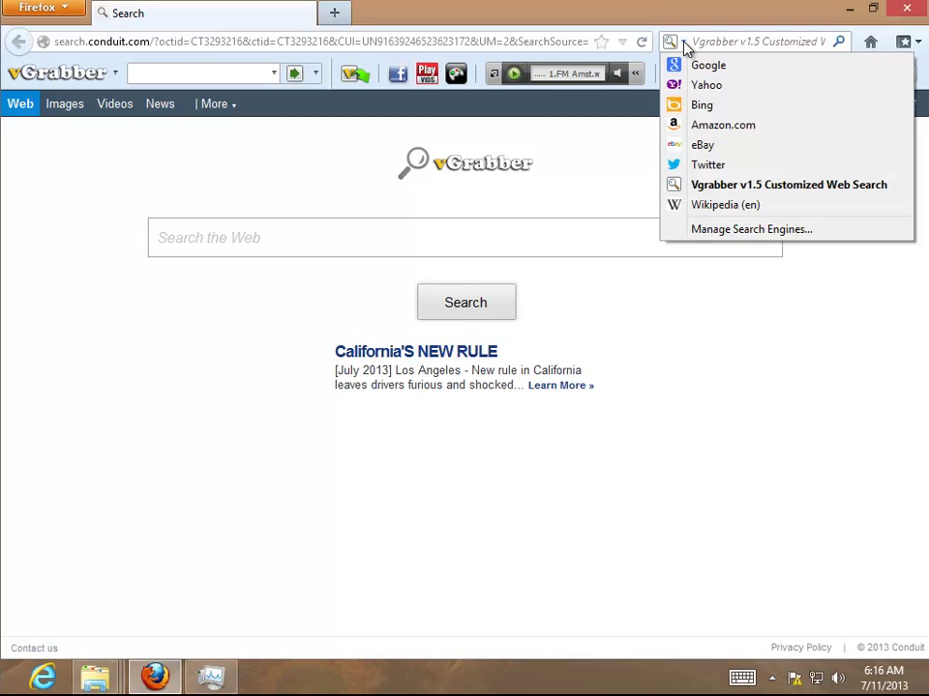
pyautogui.click(721, 229)
pyautogui.click(385, 356)
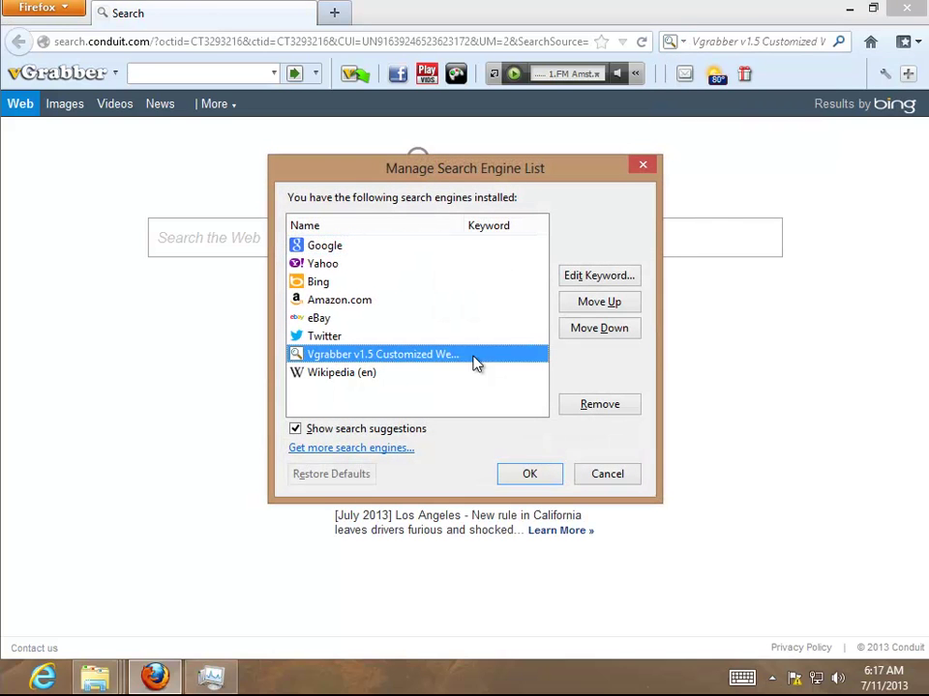
pyautogui.click(615, 411)
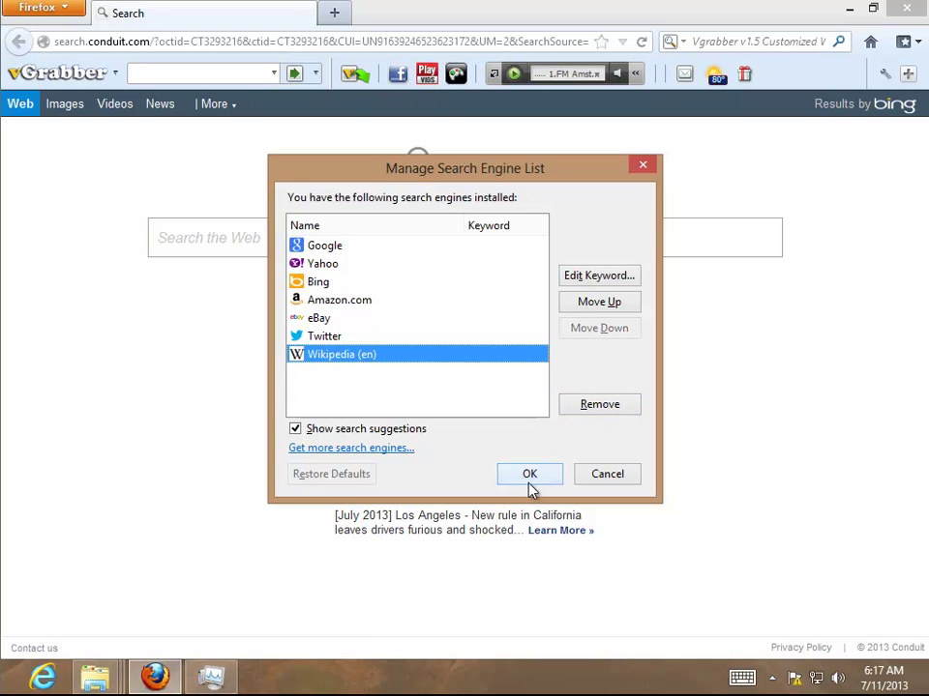
pyautogui.click(360, 248)
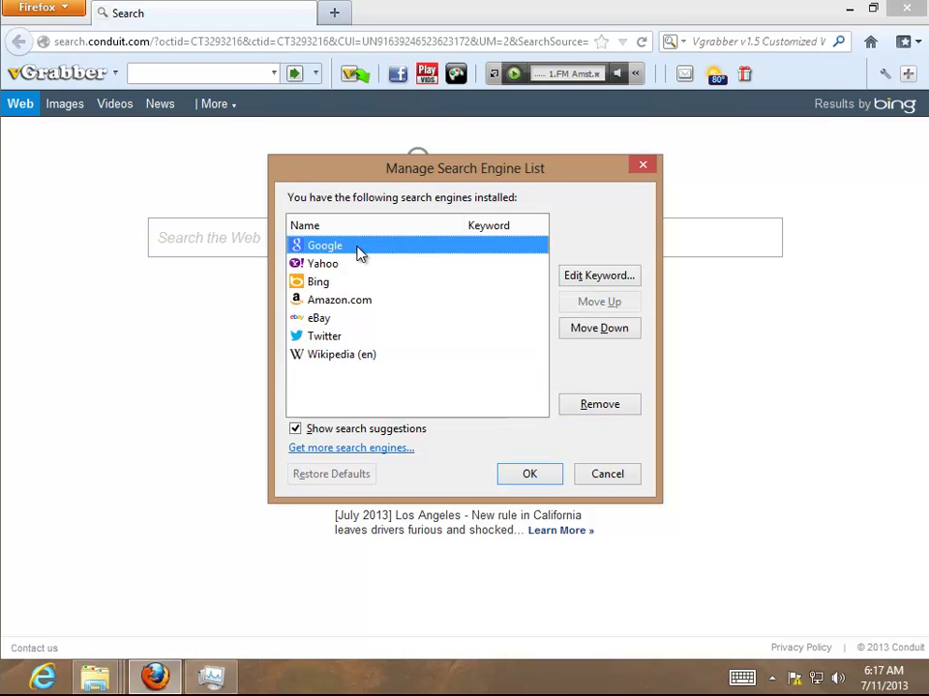
pyautogui.click(530, 476)
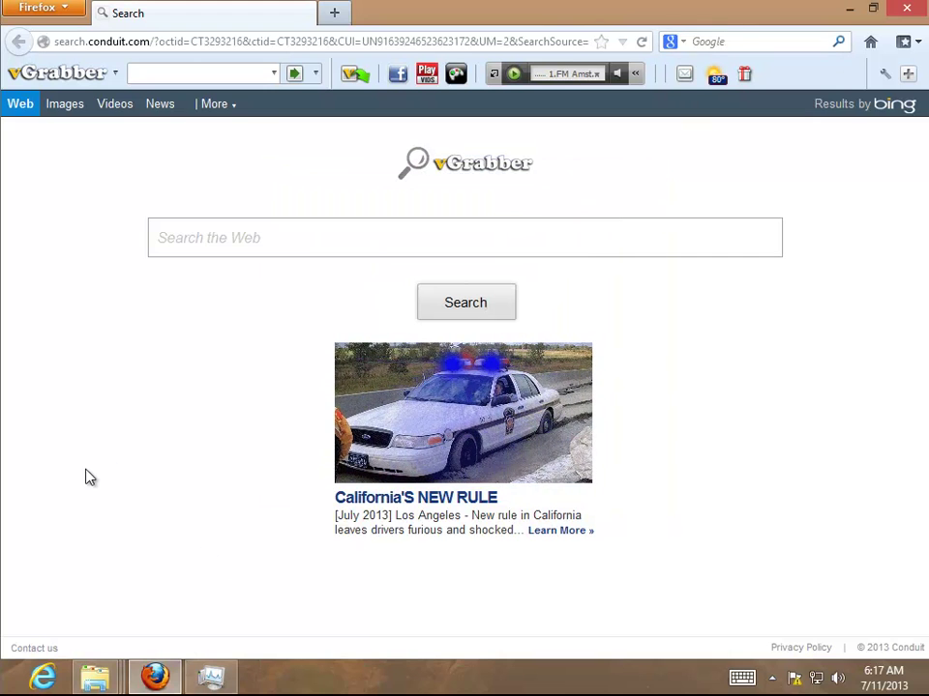
# Step: Remove the Vgrabber v1.5 extension, choosing to remove the toolbar and restore the original search settings
pyautogui.click(64, 12)
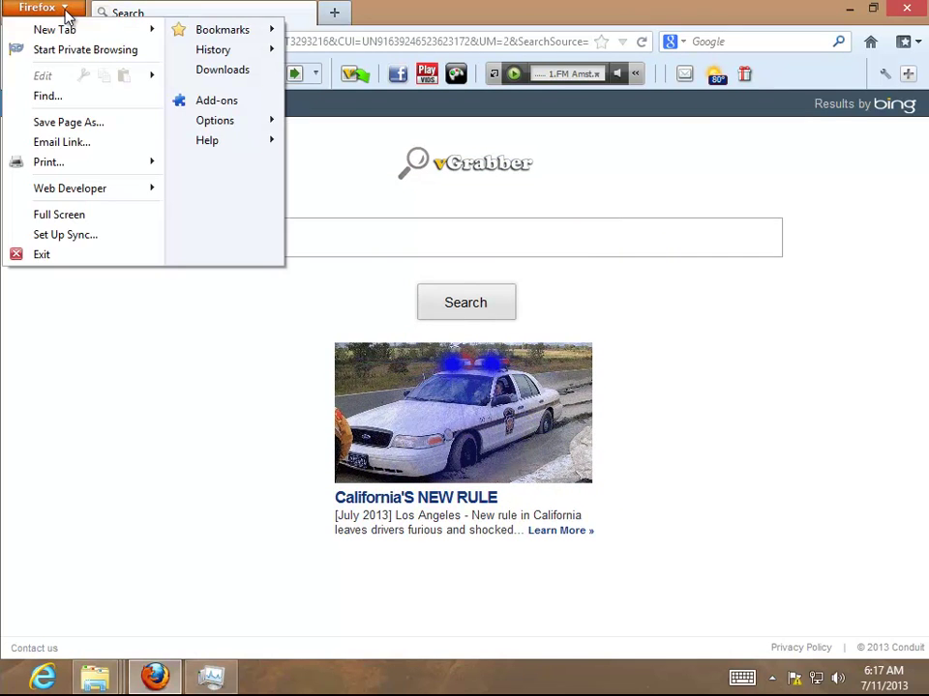
pyautogui.click(255, 107)
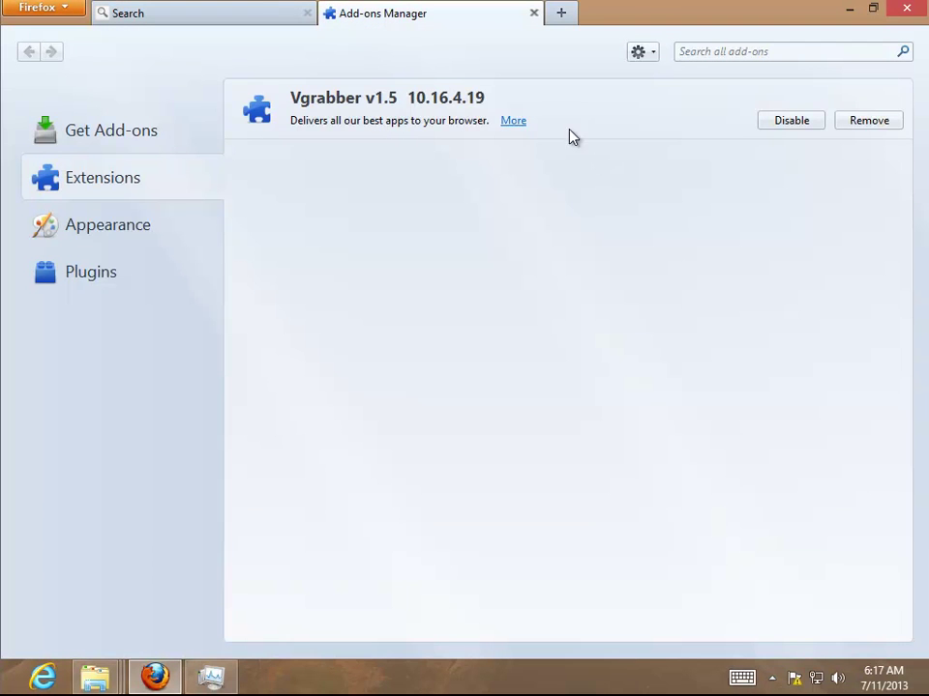
pyautogui.click(511, 122)
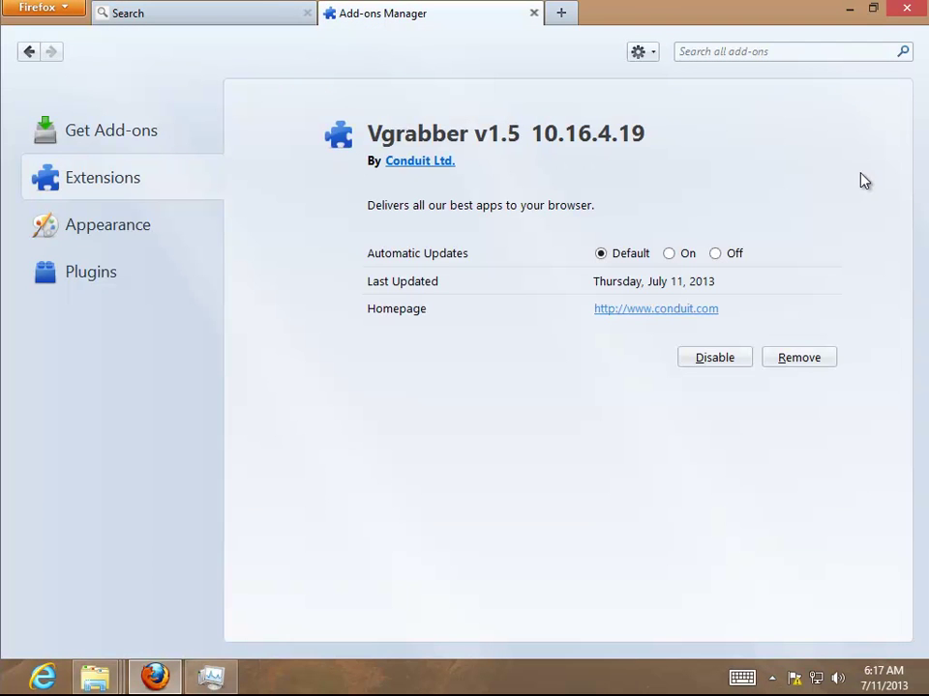
pyautogui.click(798, 359)
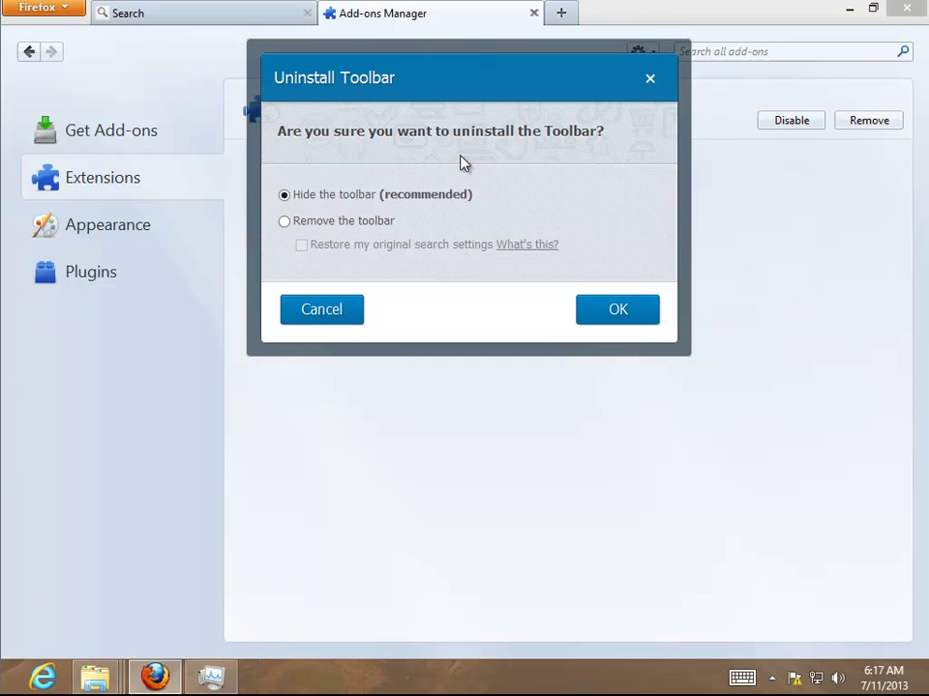
pyautogui.click(284, 221)
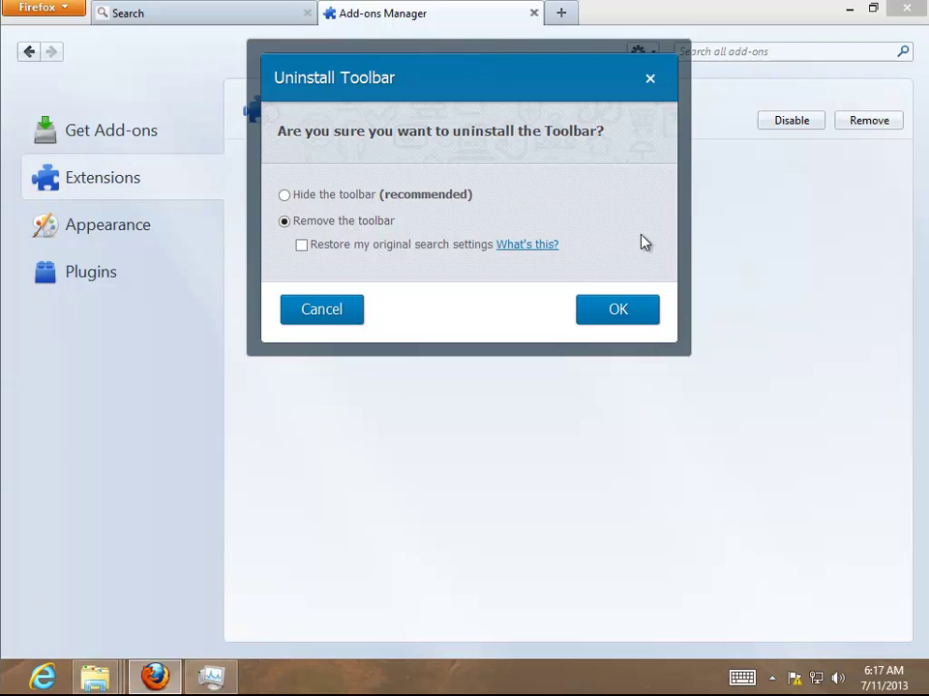
pyautogui.click(302, 246)
pyautogui.click(612, 309)
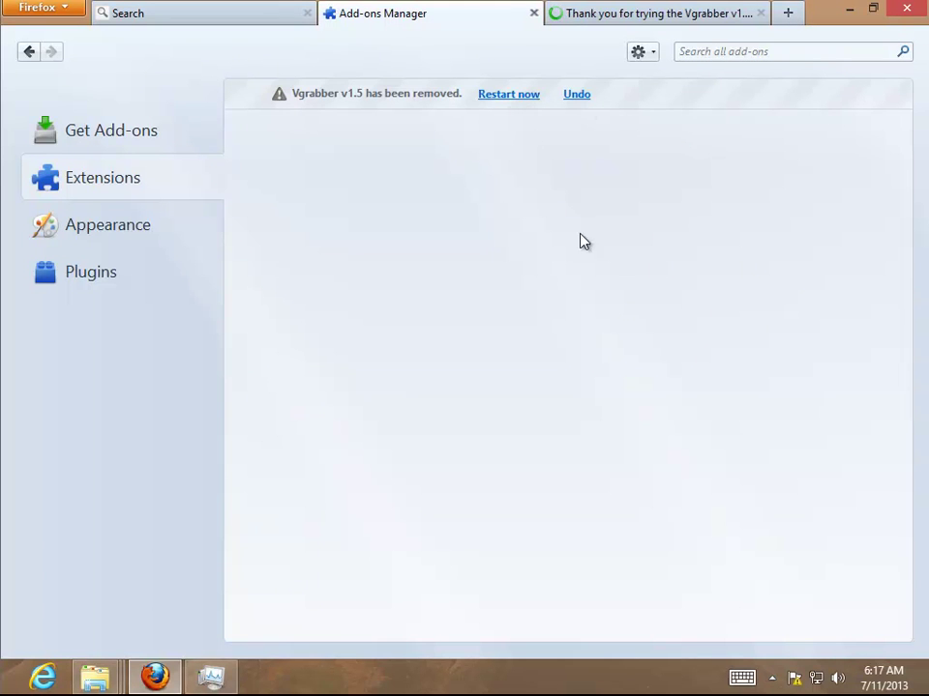
# Step: Examine the toolbar's uninstall page and its source code, including the toolbar name in the title, and close the uninstall and Add-ons Manager tabs
pyautogui.click(665, 22)
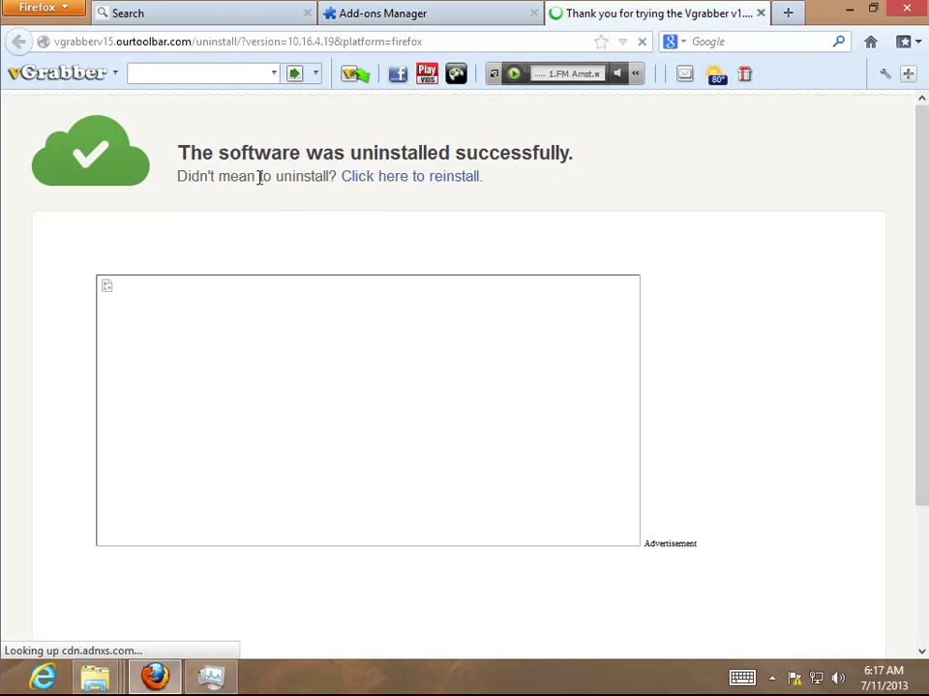
pyautogui.moveTo(182, 151); pyautogui.dragTo(191, 153)
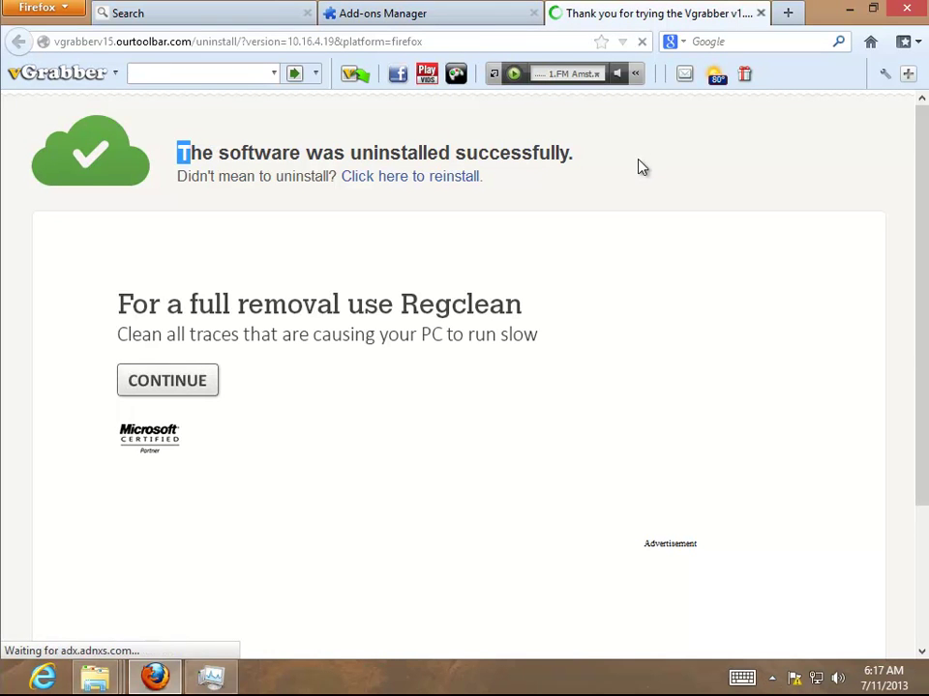
pyautogui.rightClick(717, 174)
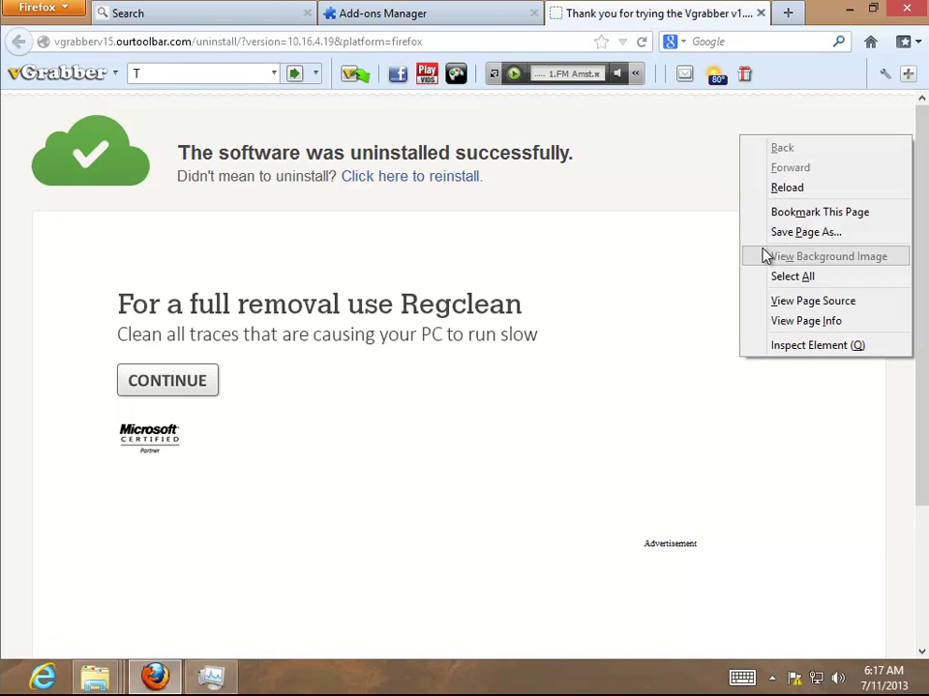
pyautogui.click(810, 301)
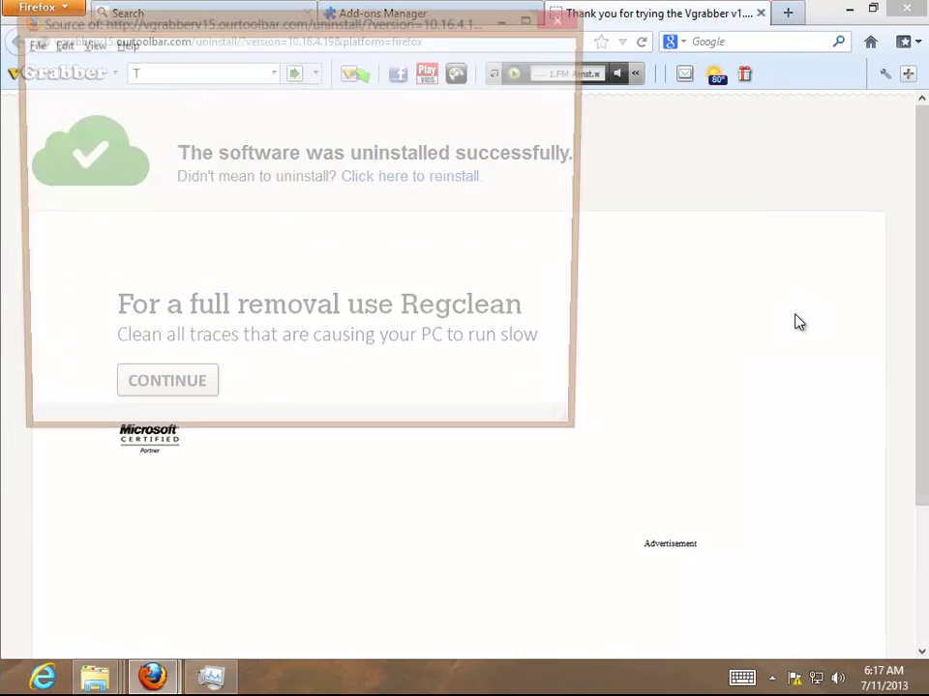
pyautogui.doubleClick(411, 22)
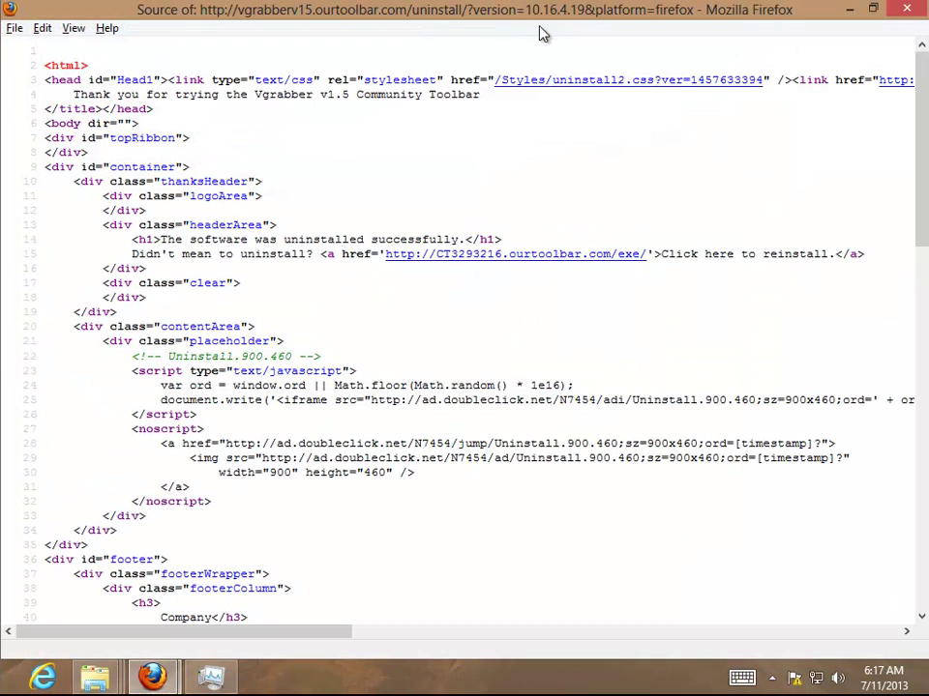
pyautogui.moveTo(257, 93); pyautogui.dragTo(489, 97)
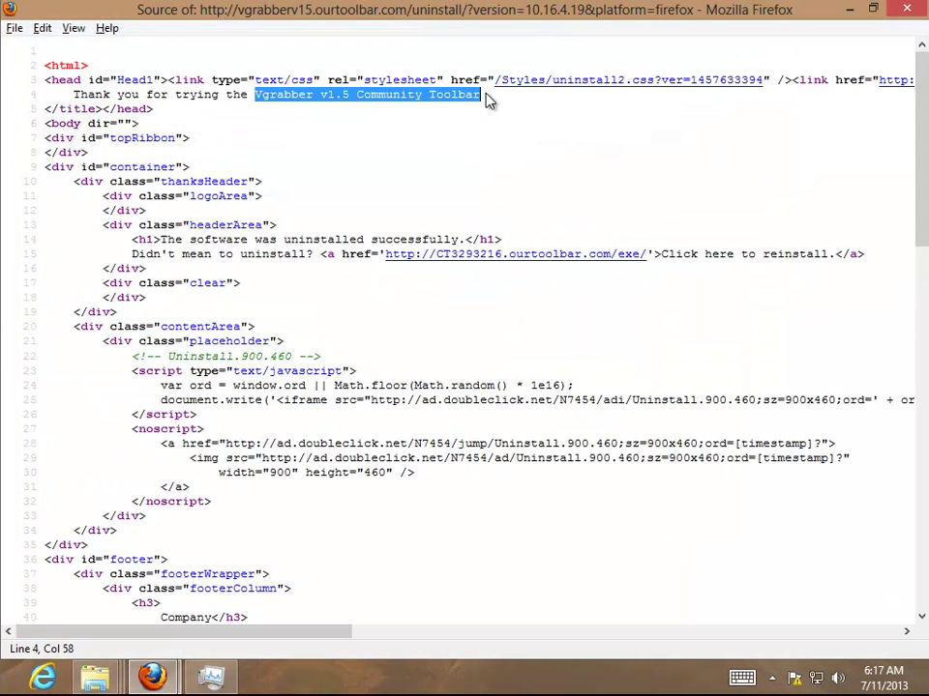
pyautogui.click(906, 13)
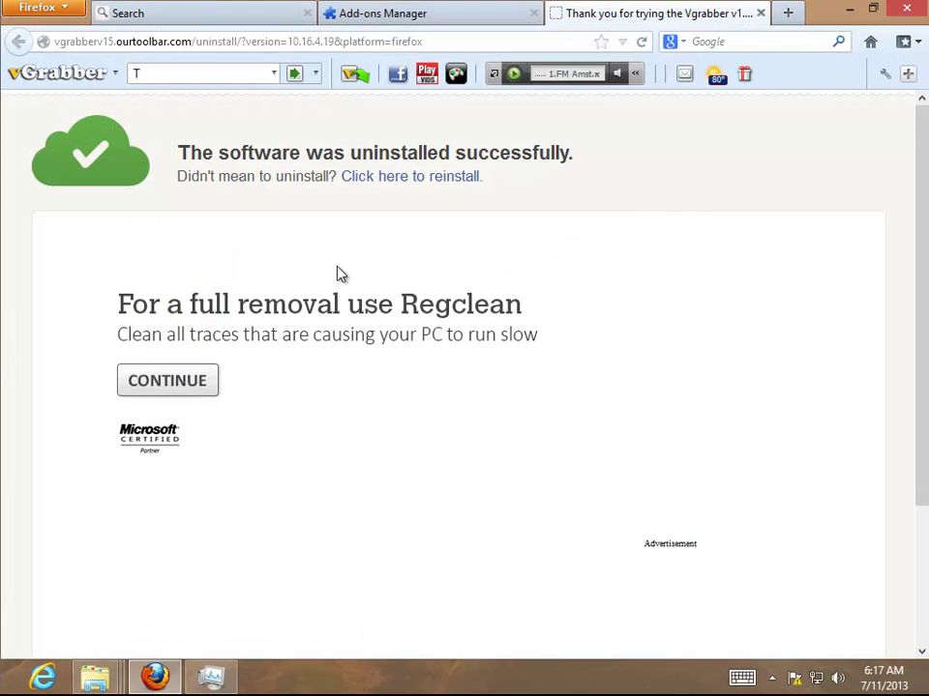
pyautogui.click(760, 13)
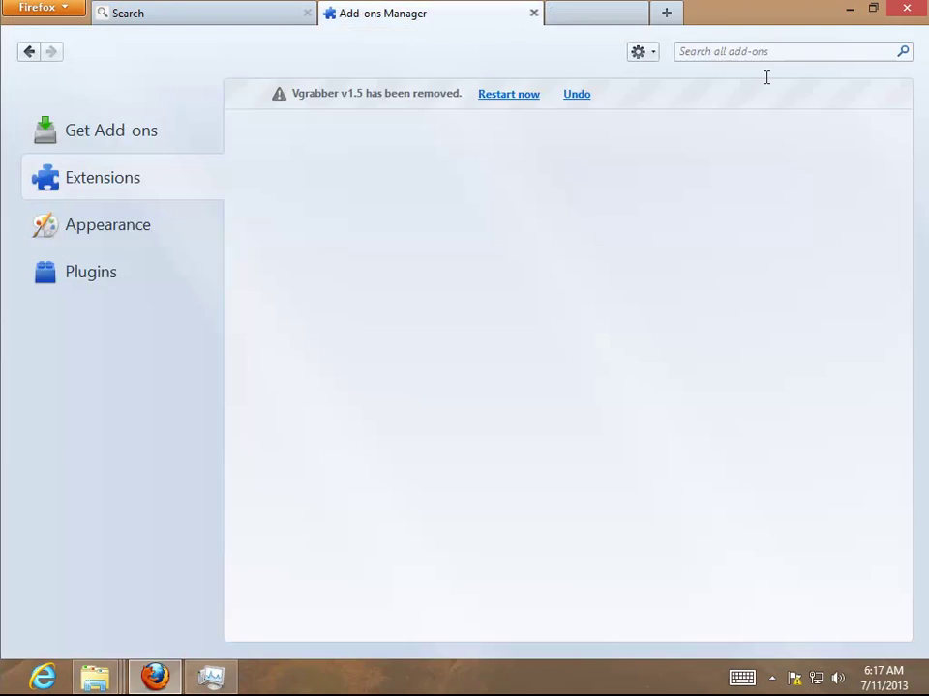
pyautogui.click(533, 13)
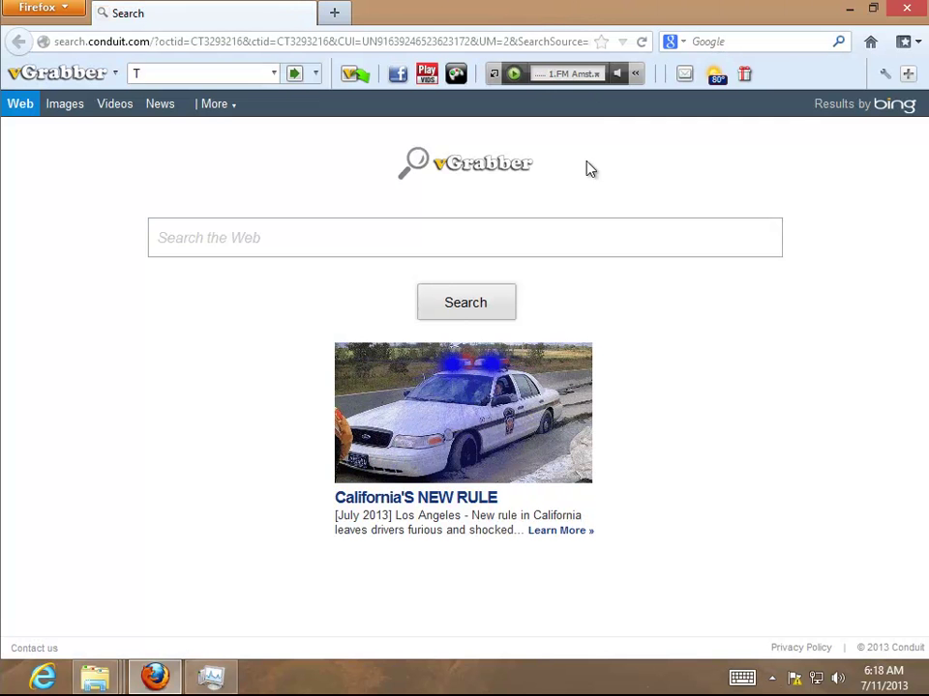
# Step: Check the startup and home page settings in the browser's general options, and accept them
pyautogui.click(70, 12)
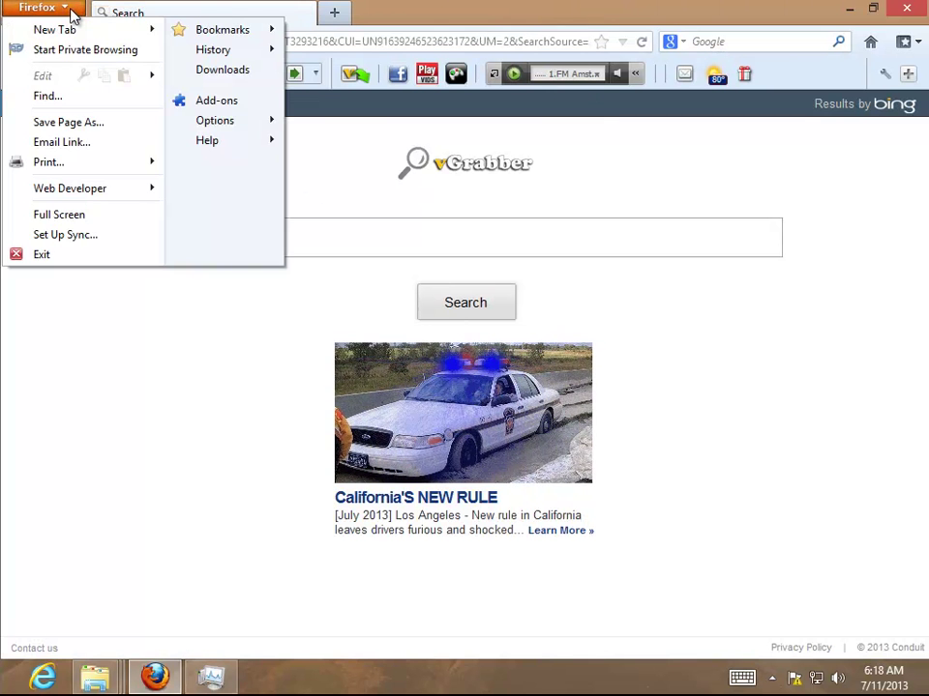
pyautogui.click(240, 130)
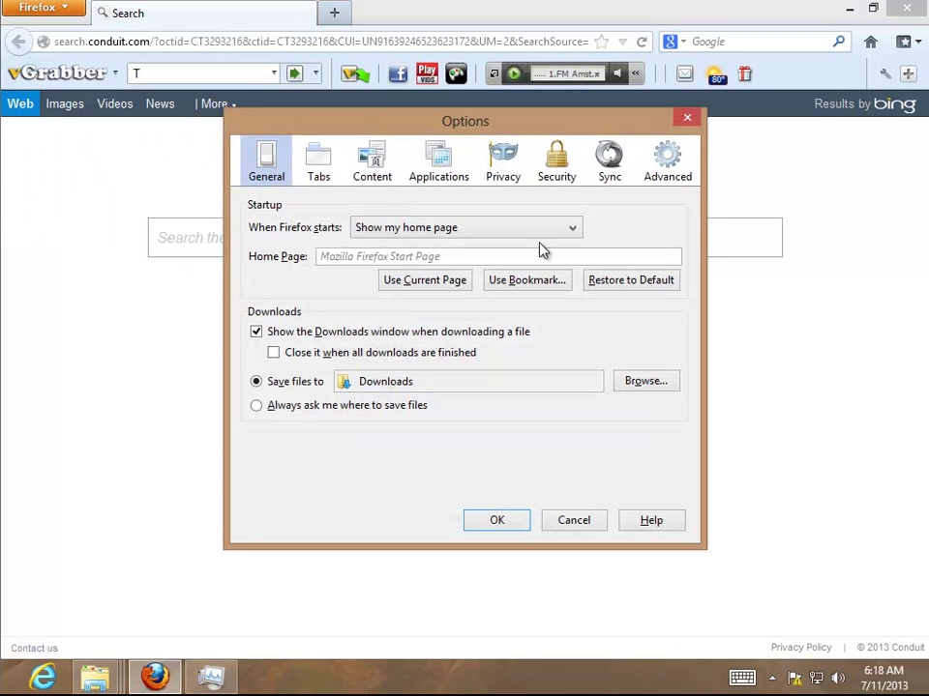
pyautogui.click(518, 527)
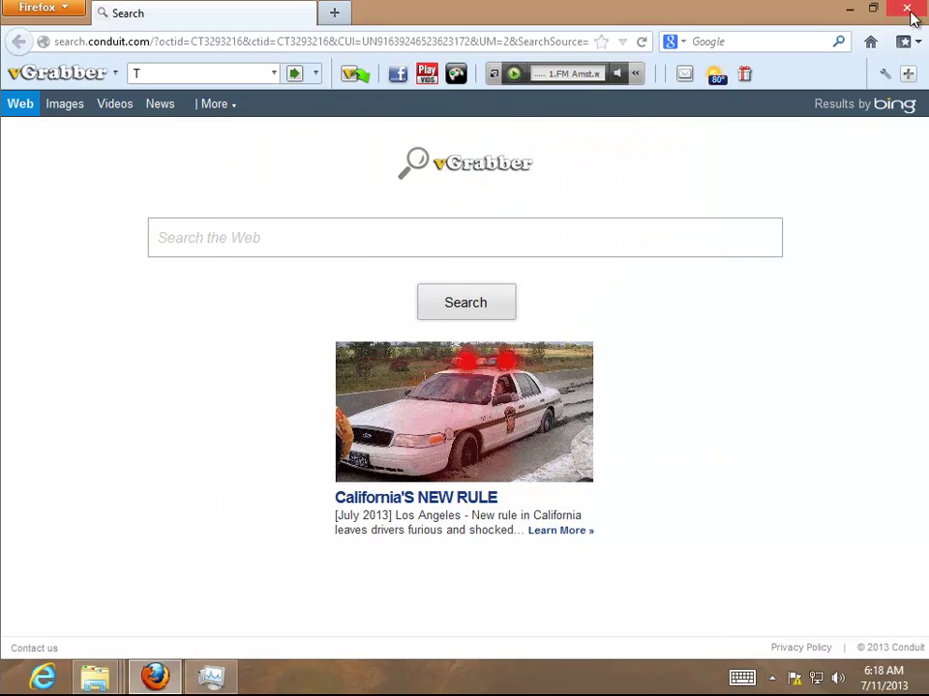
# Step: Close Firefox, refresh the desktop, and start Firefox again to complete the toolbar removal
pyautogui.click(910, 15)
pyautogui.rightClick(155, 273)
pyautogui.click(268, 325)
pyautogui.click(155, 677)
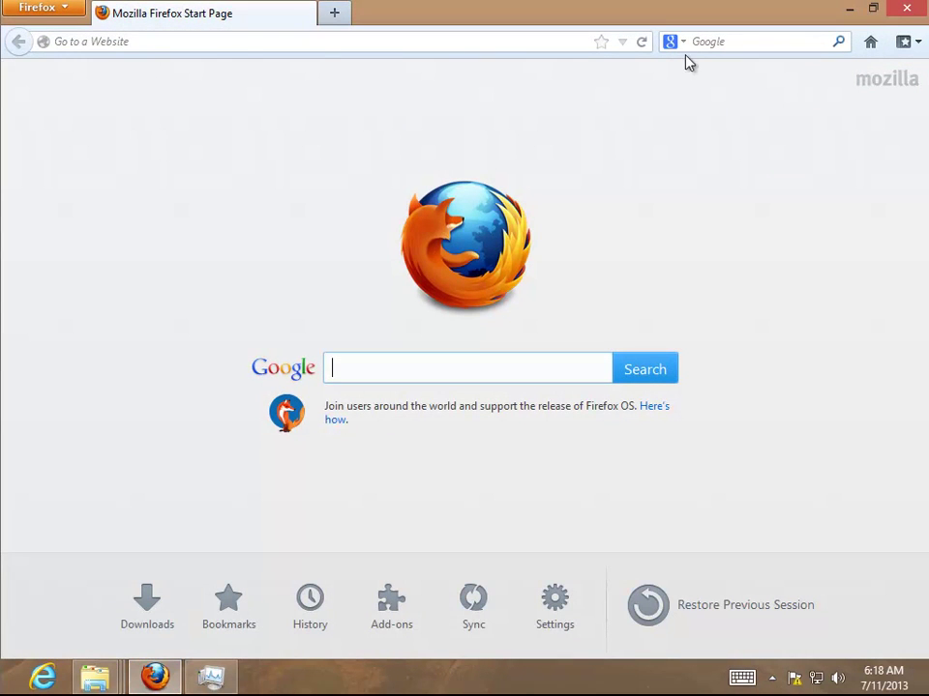
# Step: View the About Firefox information and check the list of installed search engines
pyautogui.click(49, 8)
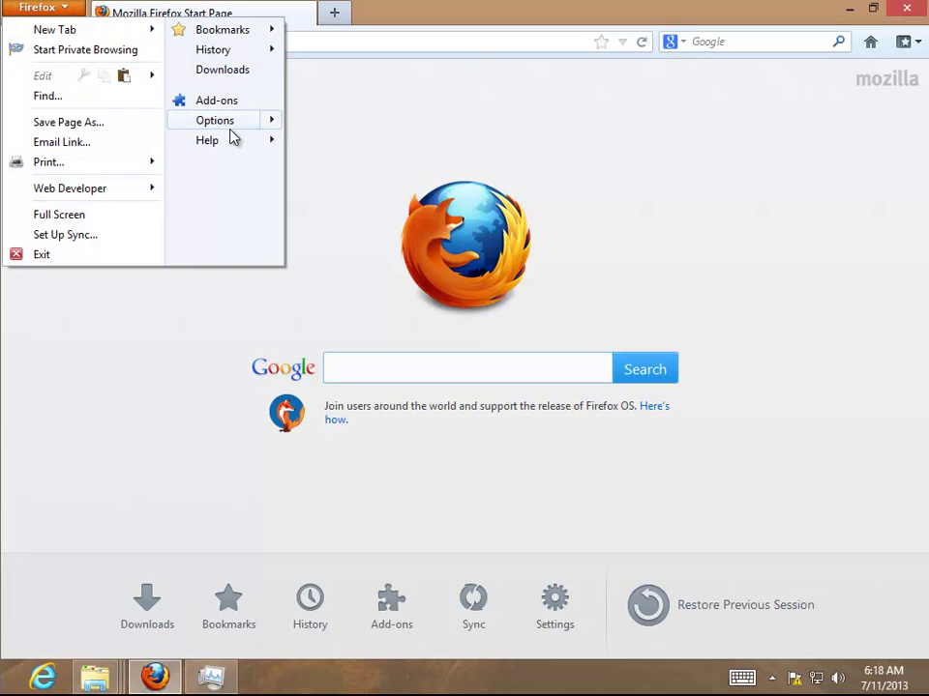
pyautogui.moveTo(276, 149)
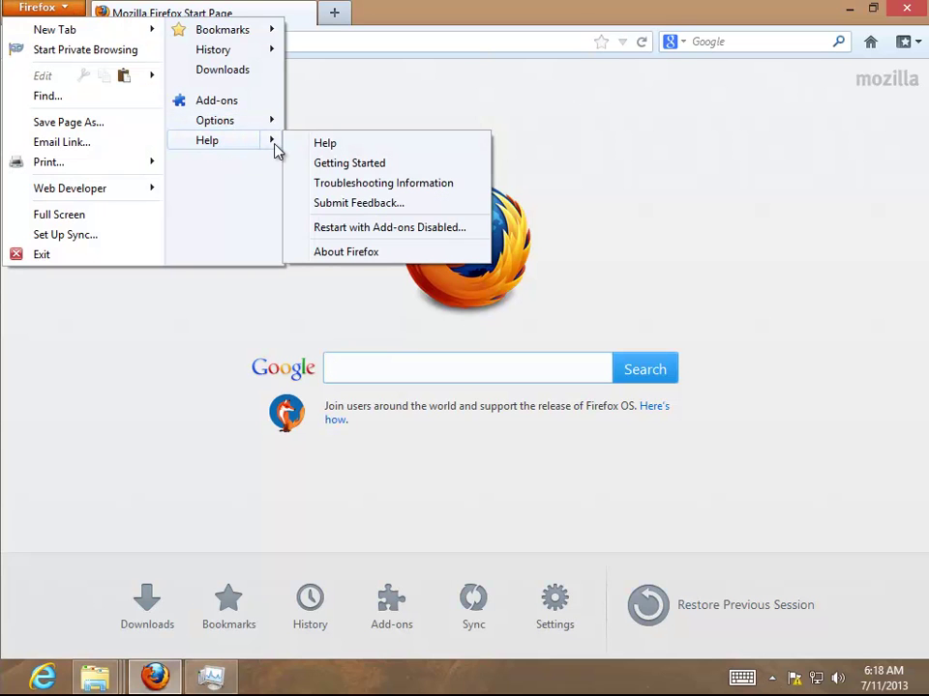
pyautogui.click(352, 251)
pyautogui.click(733, 192)
pyautogui.click(683, 42)
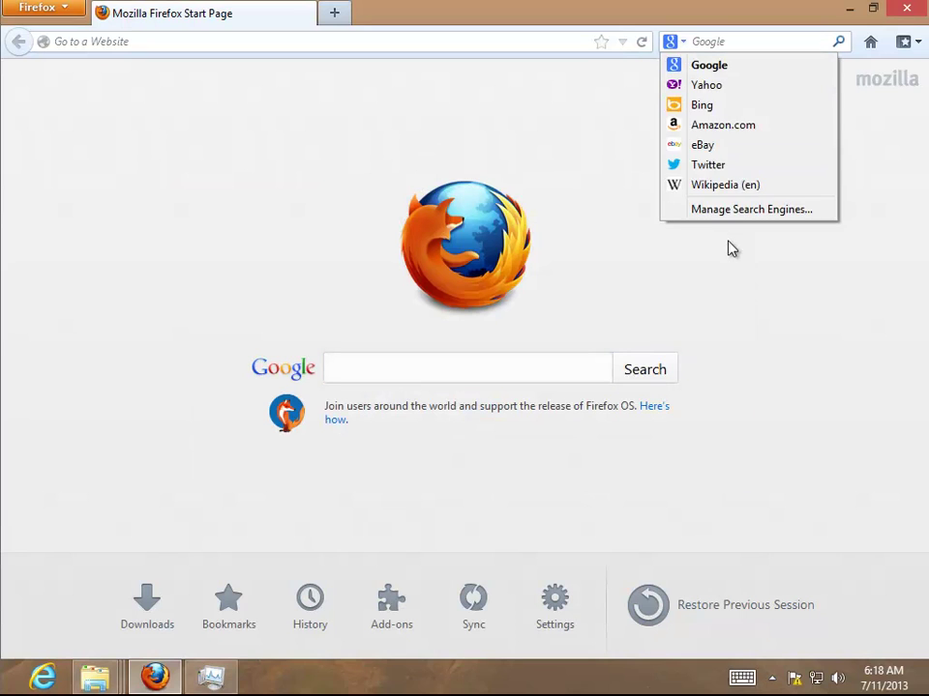
# Step: Restart Firefox to check its start page and search box, and close the browser
pyautogui.click(906, 8)
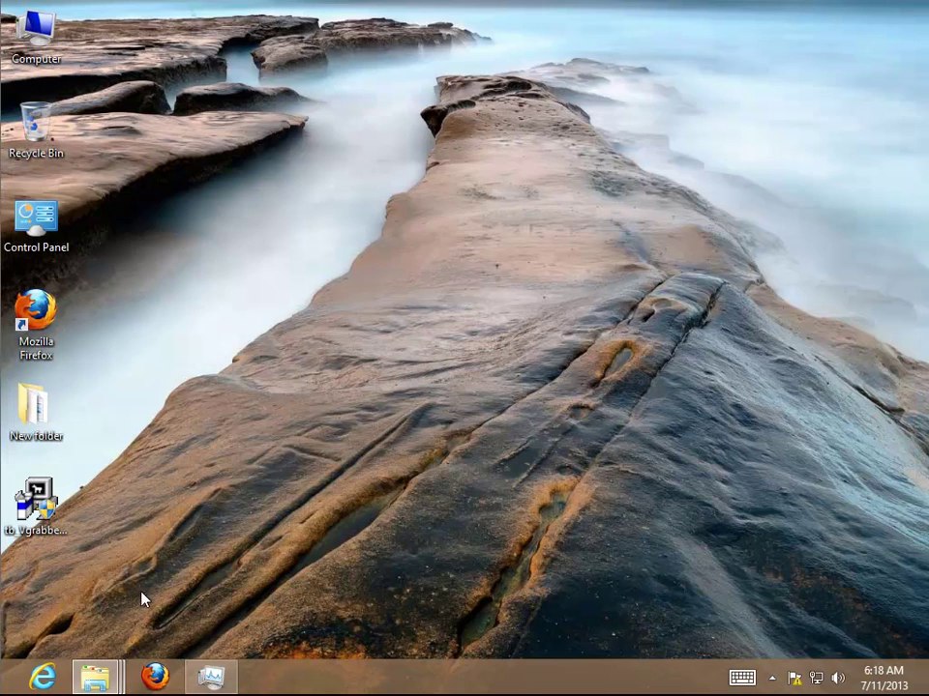
pyautogui.click(152, 680)
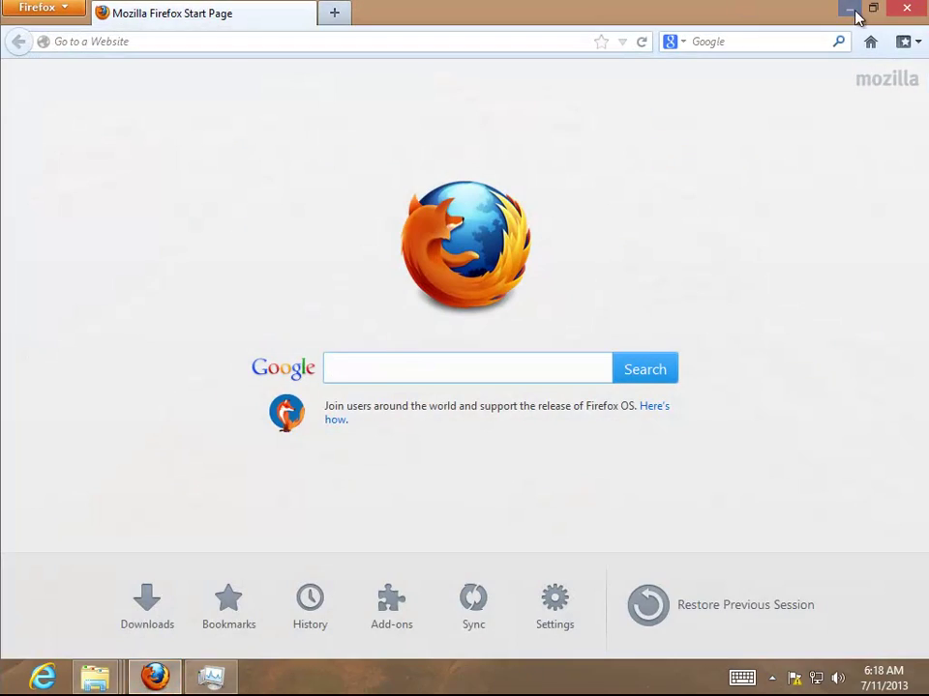
pyautogui.click(906, 8)
# Step: Open Internet Explorer and view its version information
pyautogui.click(34, 680)
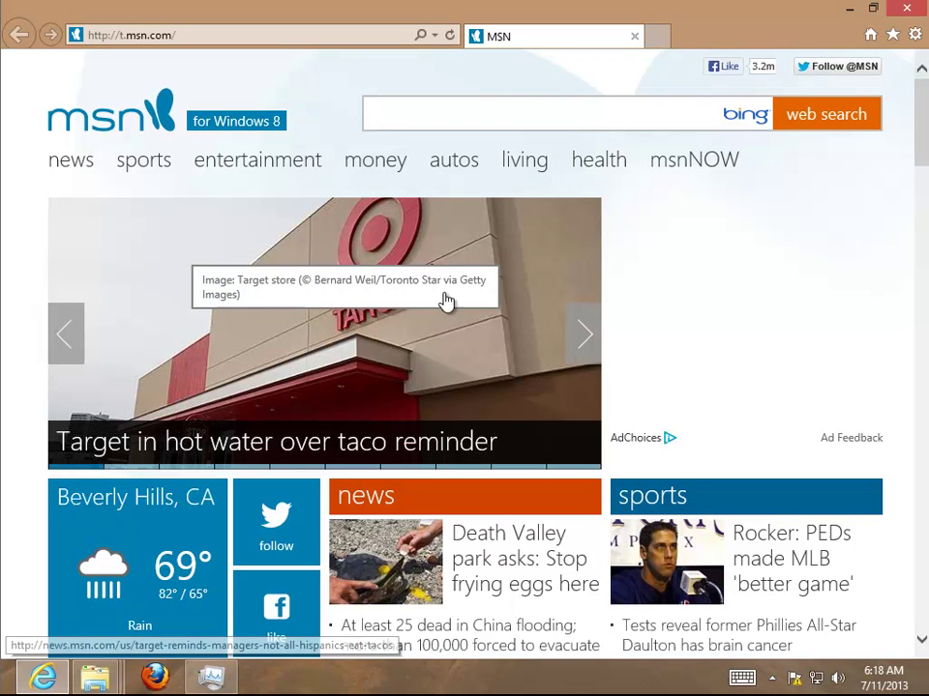
pyautogui.click(914, 34)
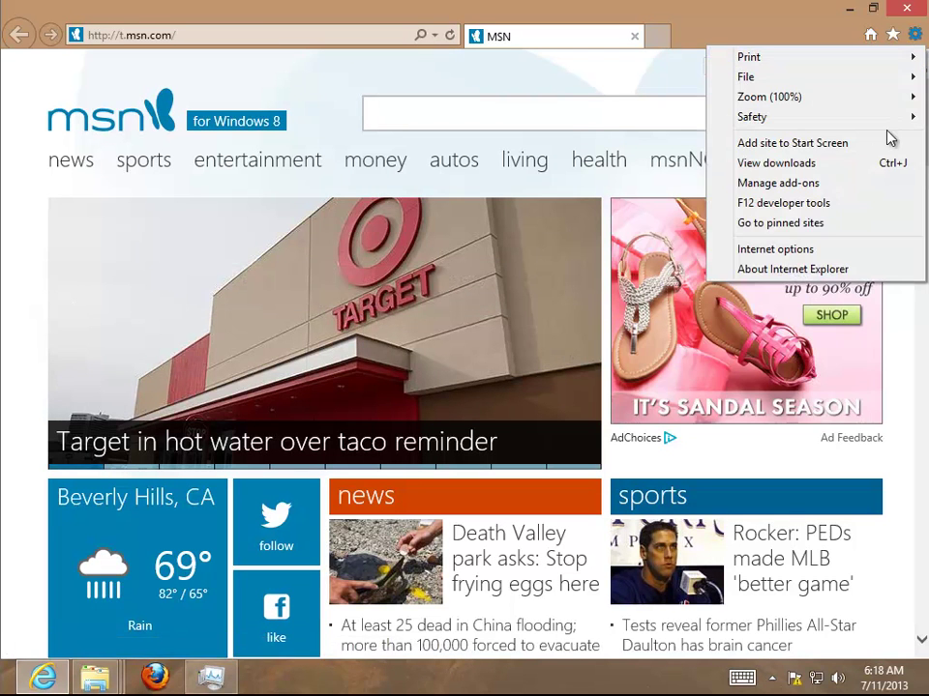
pyautogui.click(904, 269)
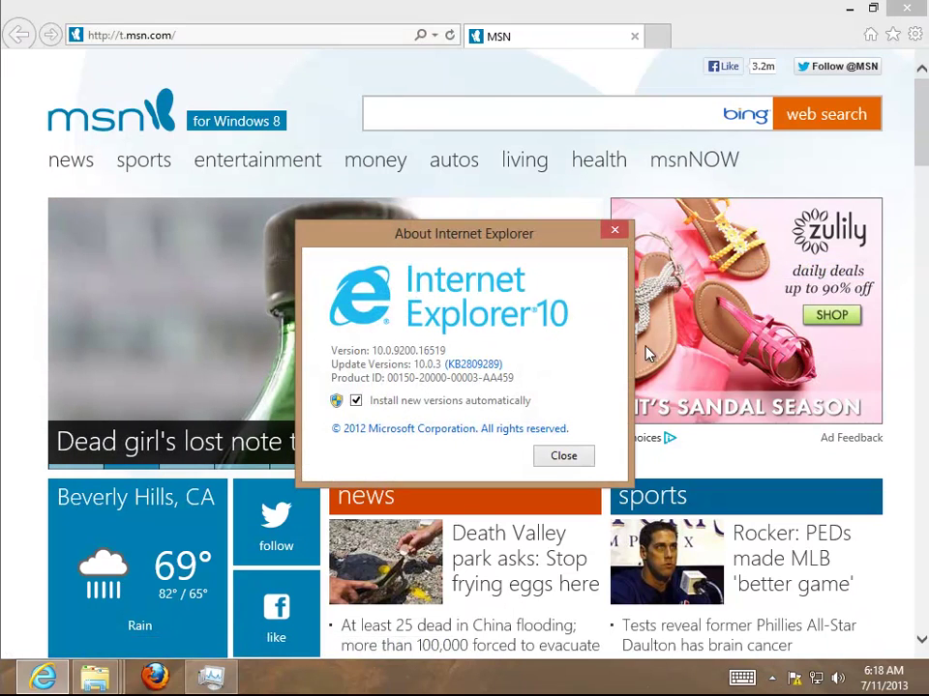
pyautogui.click(556, 458)
# Step: Check Internet Explorer's home page, toolbars and extensions, and search providers, and close the browser without changing any options
pyautogui.click(914, 35)
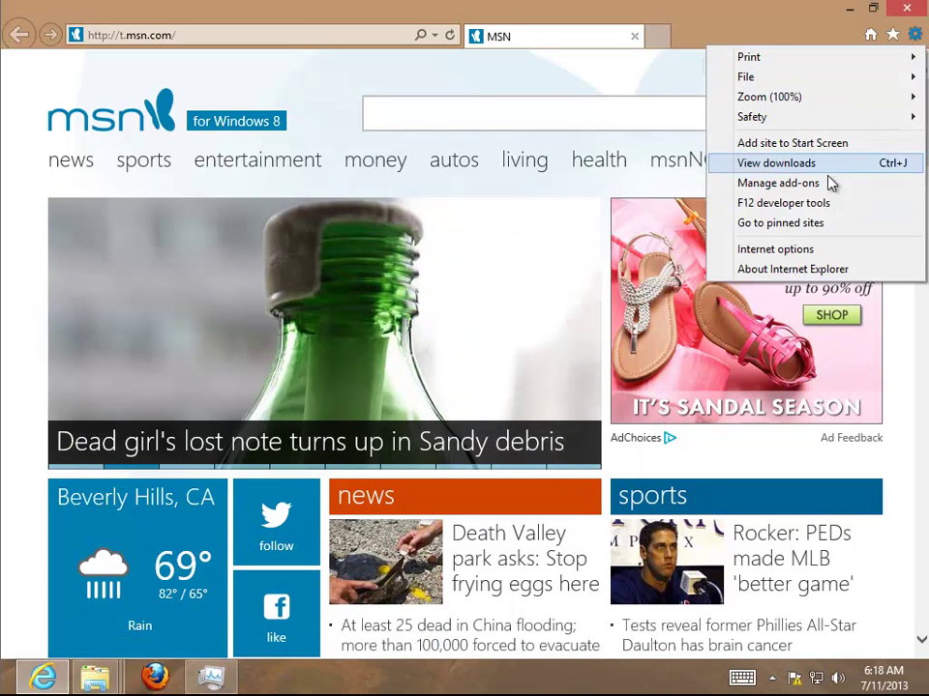
pyautogui.click(744, 250)
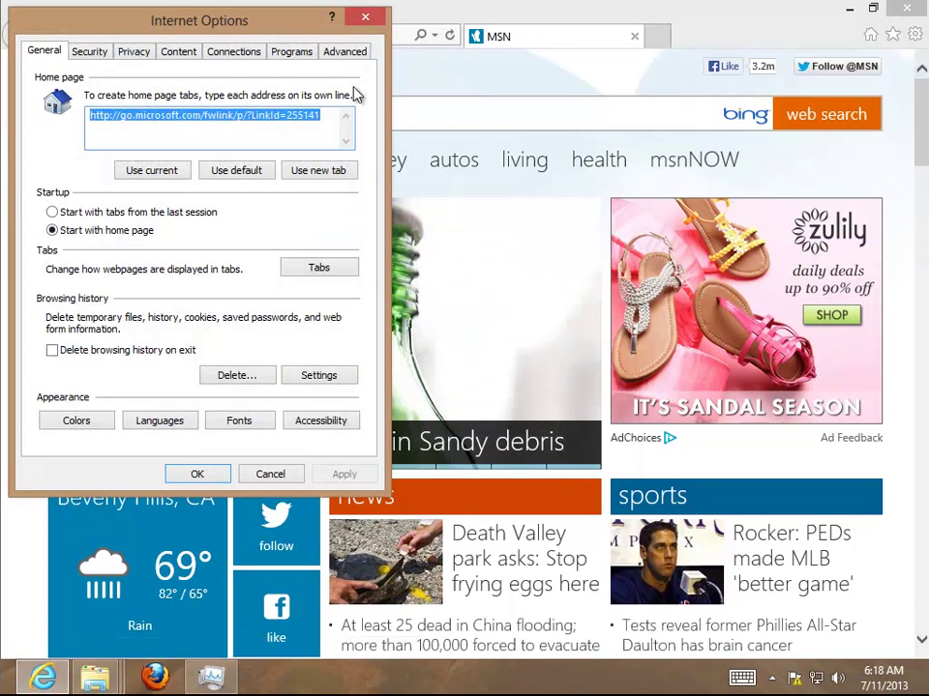
pyautogui.click(301, 53)
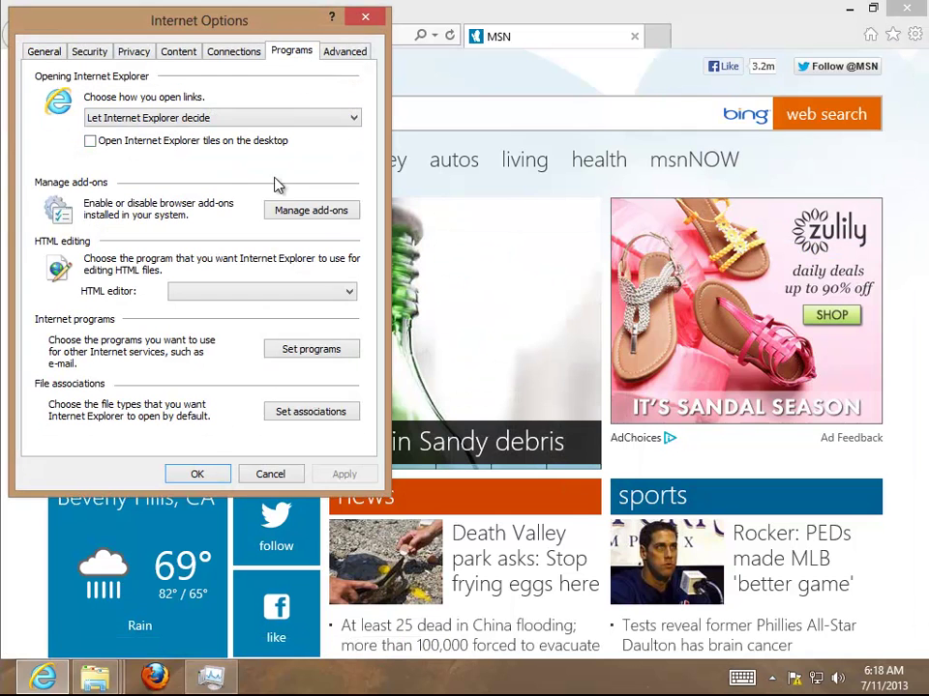
pyautogui.click(352, 214)
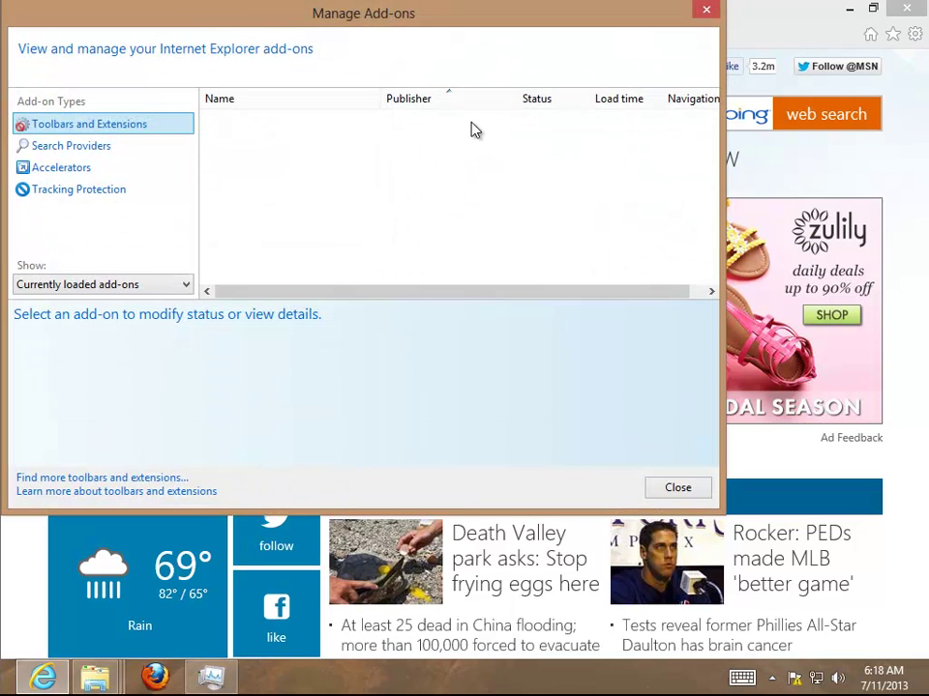
pyautogui.click(106, 146)
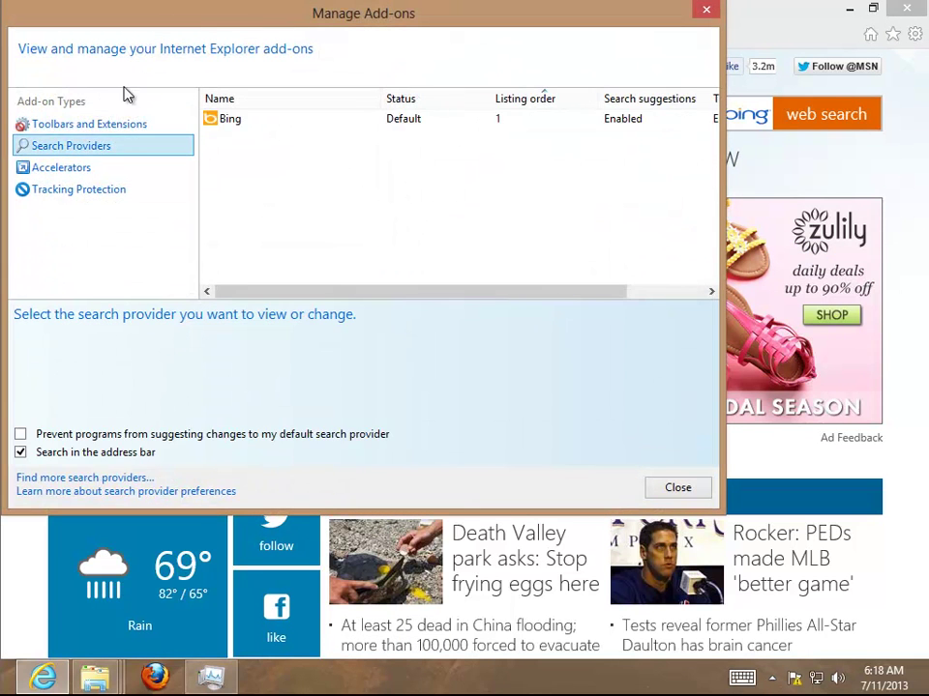
pyautogui.click(675, 489)
pyautogui.click(265, 474)
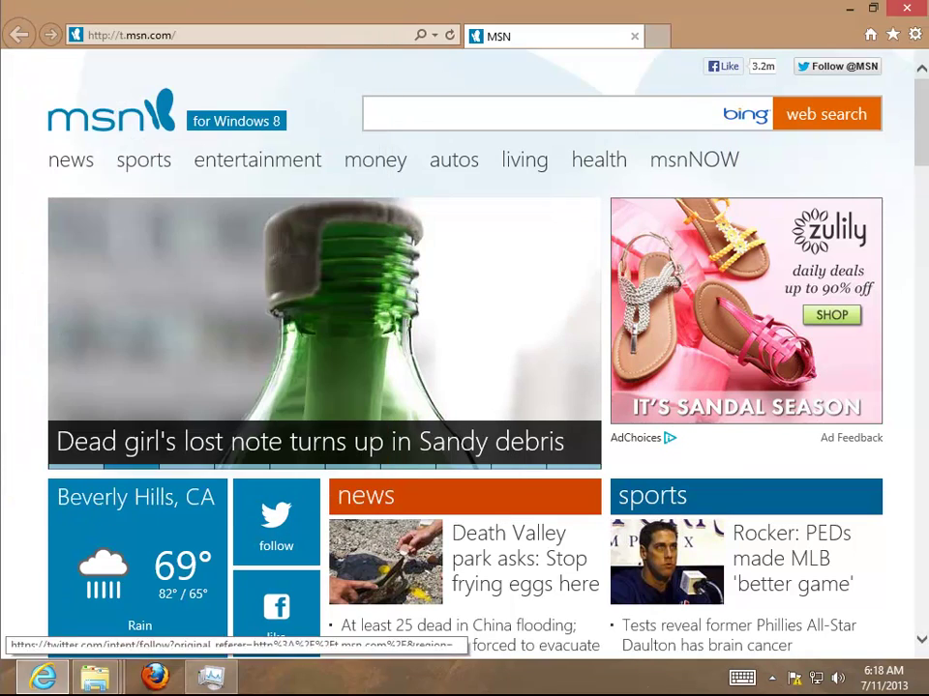
pyautogui.click(906, 7)
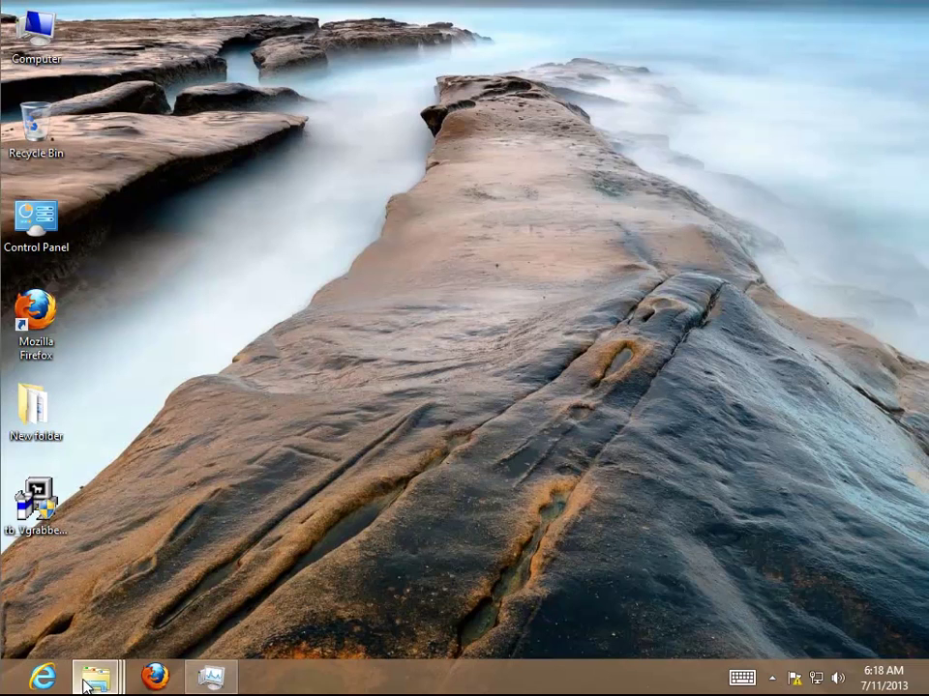
# Step: Review the open computer search results for conduit in File Explorer, and minimize that window
pyautogui.moveTo(85, 682)
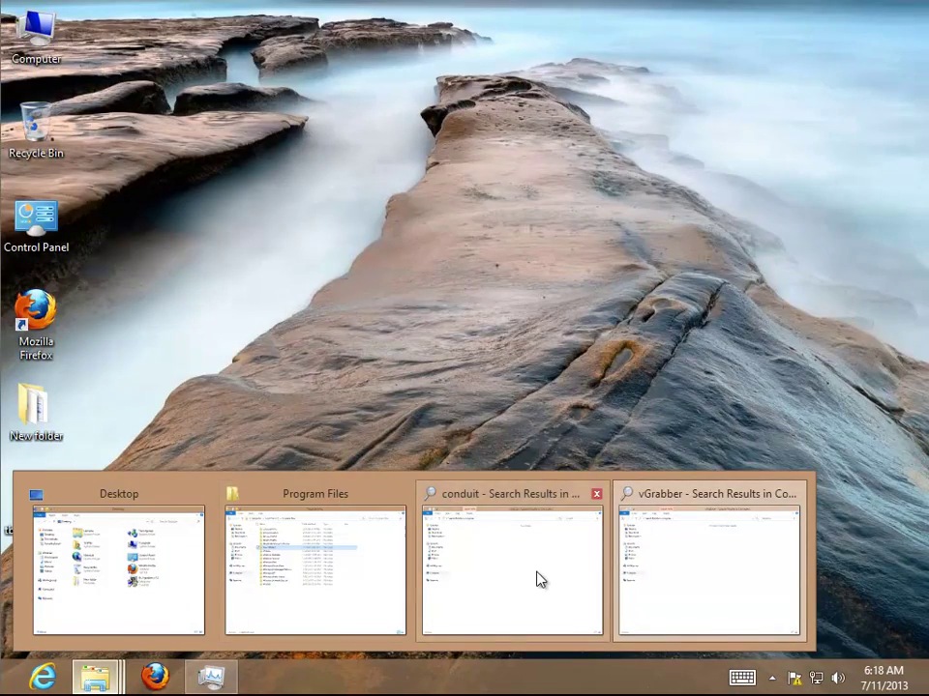
pyautogui.click(538, 578)
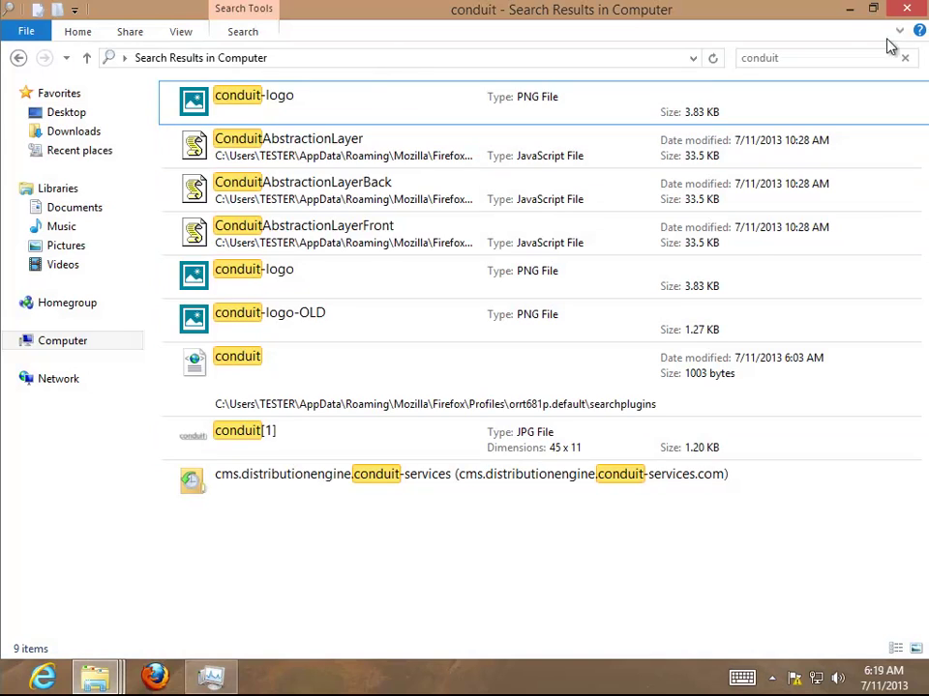
pyautogui.click(849, 9)
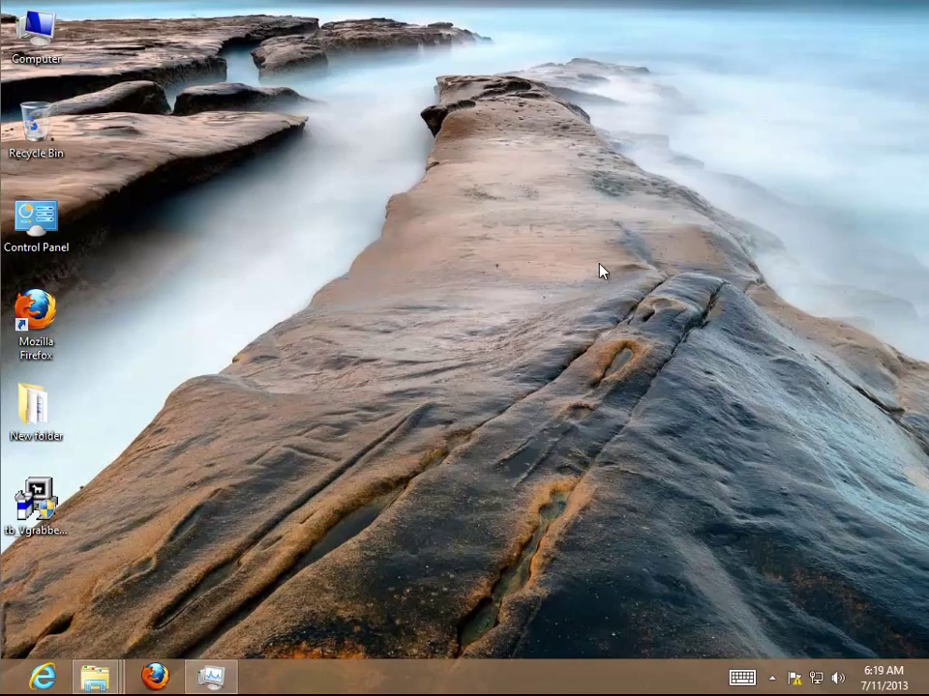
# Step: Run regedit, allow the Registry Editor to make changes, and maximize its window
pyautogui.press('super+r')
pyautogui.write('re')
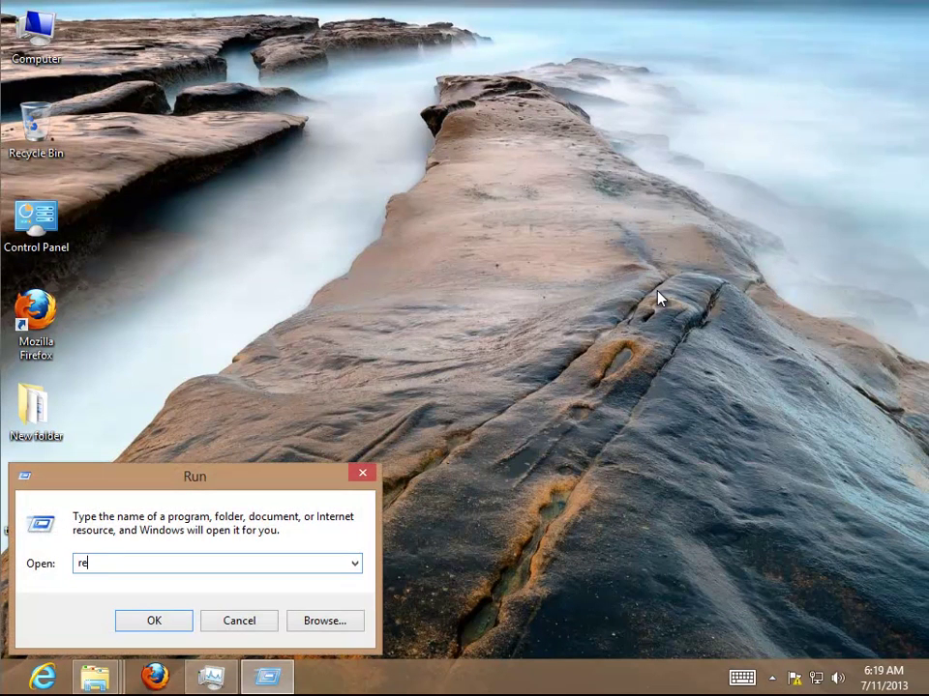
pyautogui.write('gedit')
pyautogui.click(176, 627)
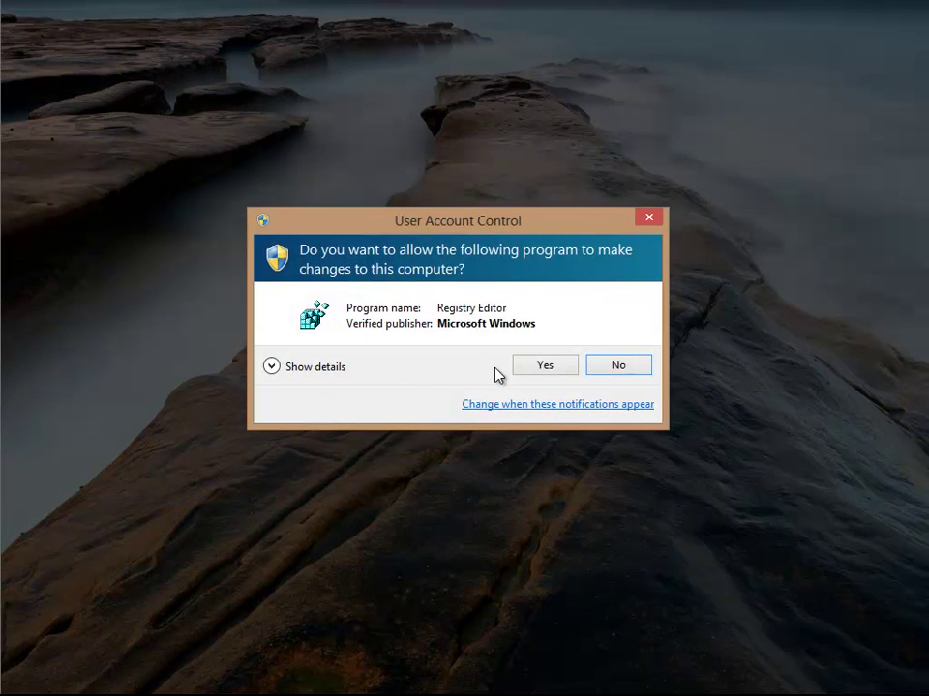
pyautogui.click(561, 368)
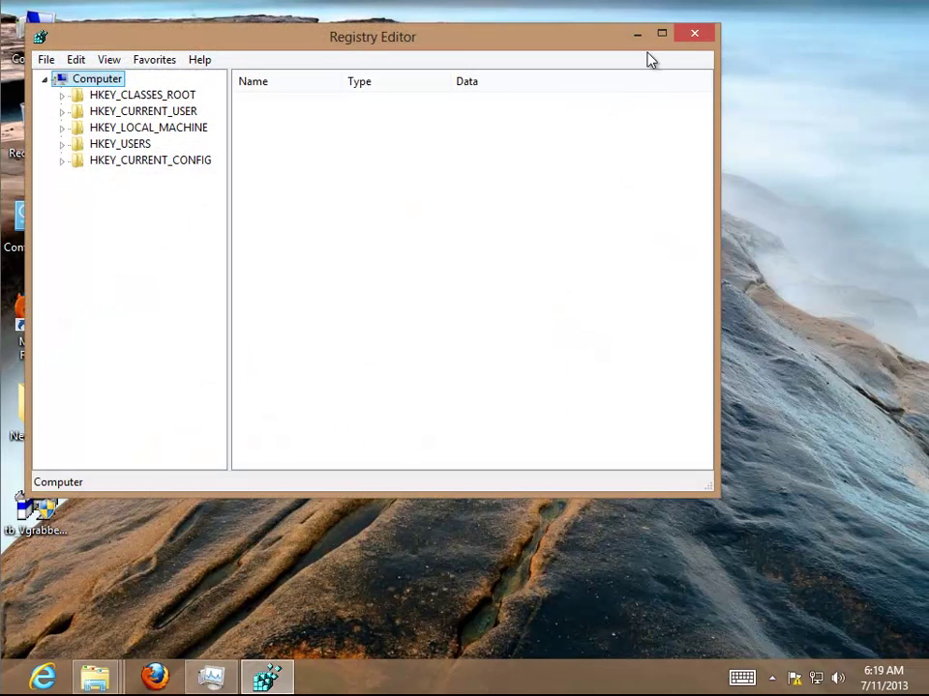
pyautogui.click(661, 34)
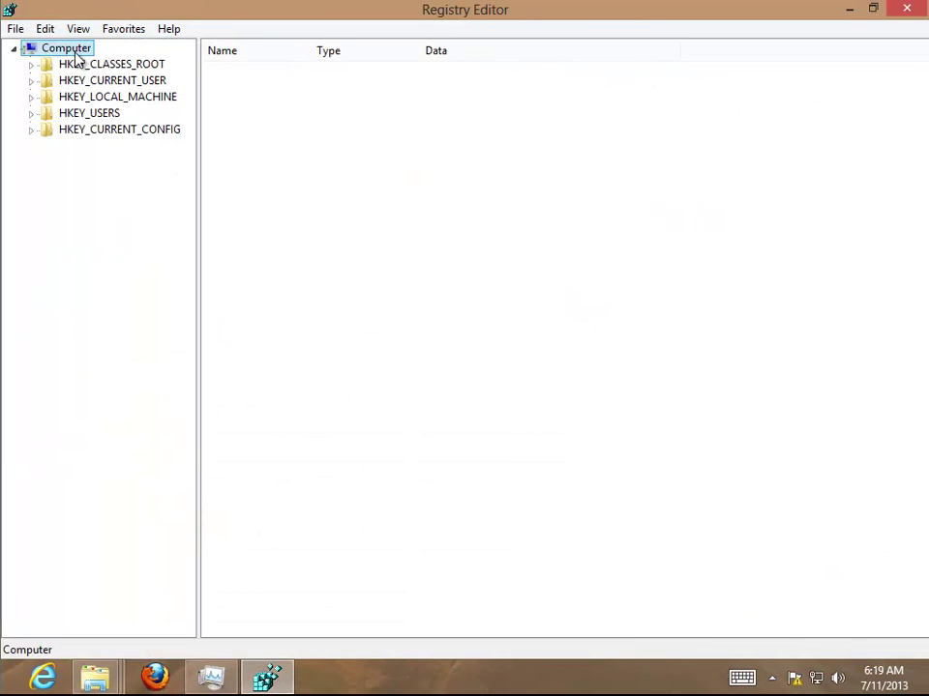
# Step: Back up the entire registry by exporting it to the Documents folder as reg-bak-file
pyautogui.rightClick(75, 51)
pyautogui.click(100, 90)
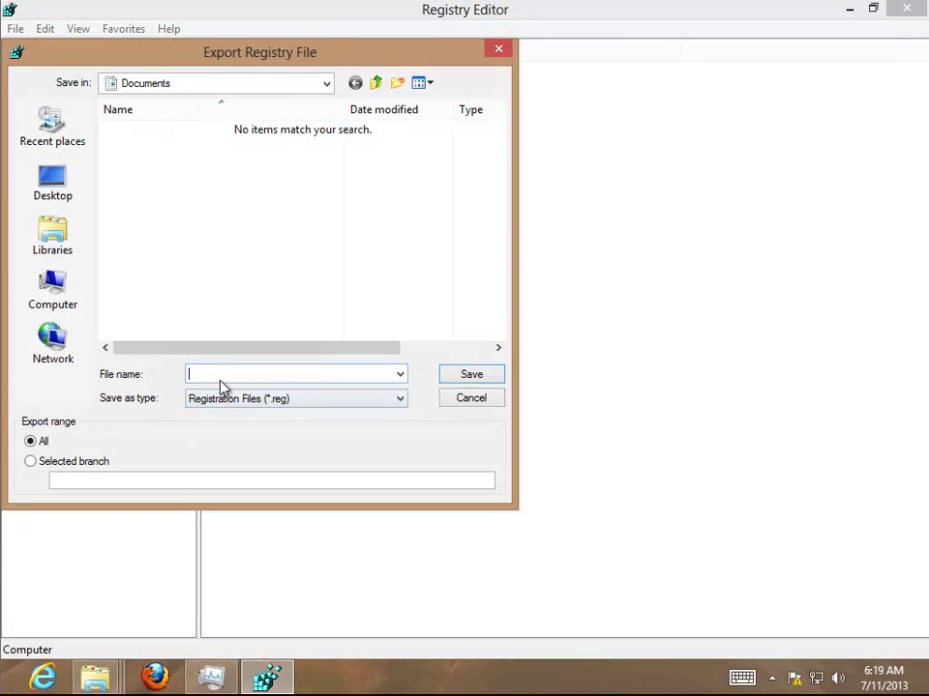
pyautogui.write('reg-bak-file')
pyautogui.click(493, 379)
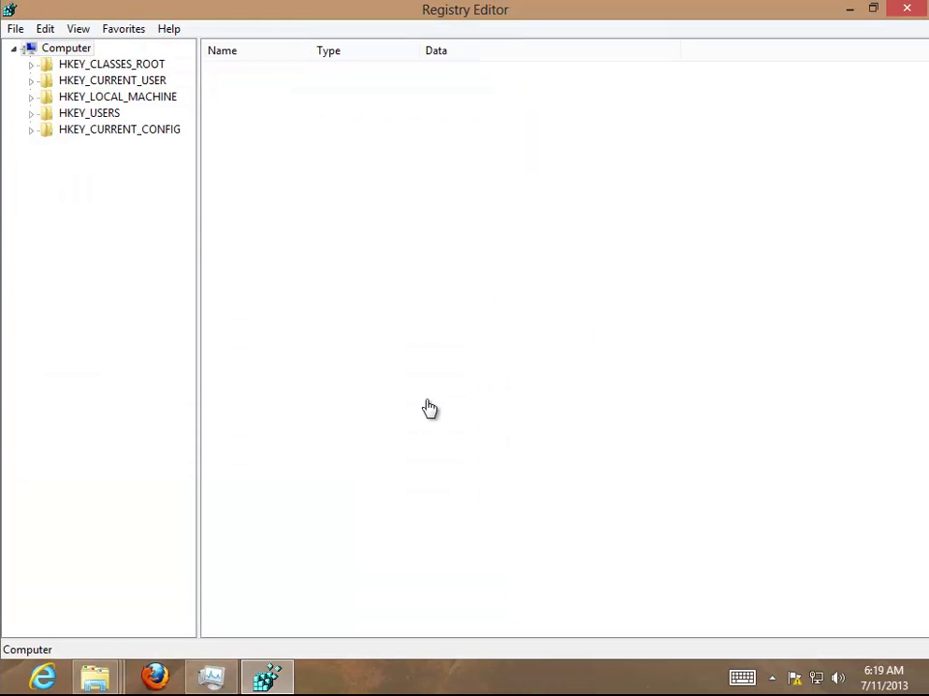
# Step: Search the registry's keys, values and data for conduit
pyautogui.click(45, 31)
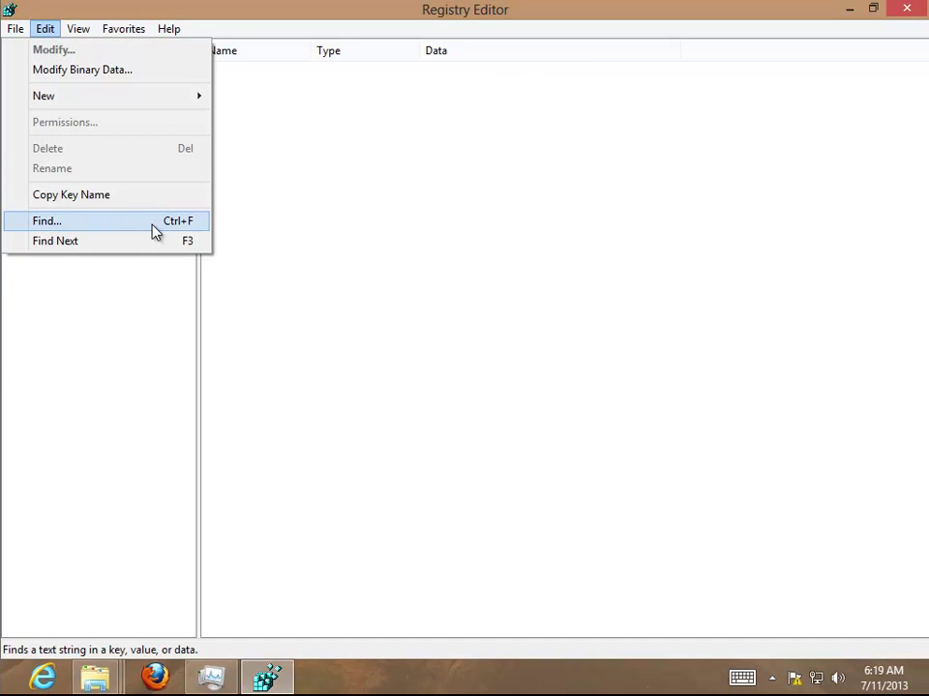
pyautogui.click(167, 222)
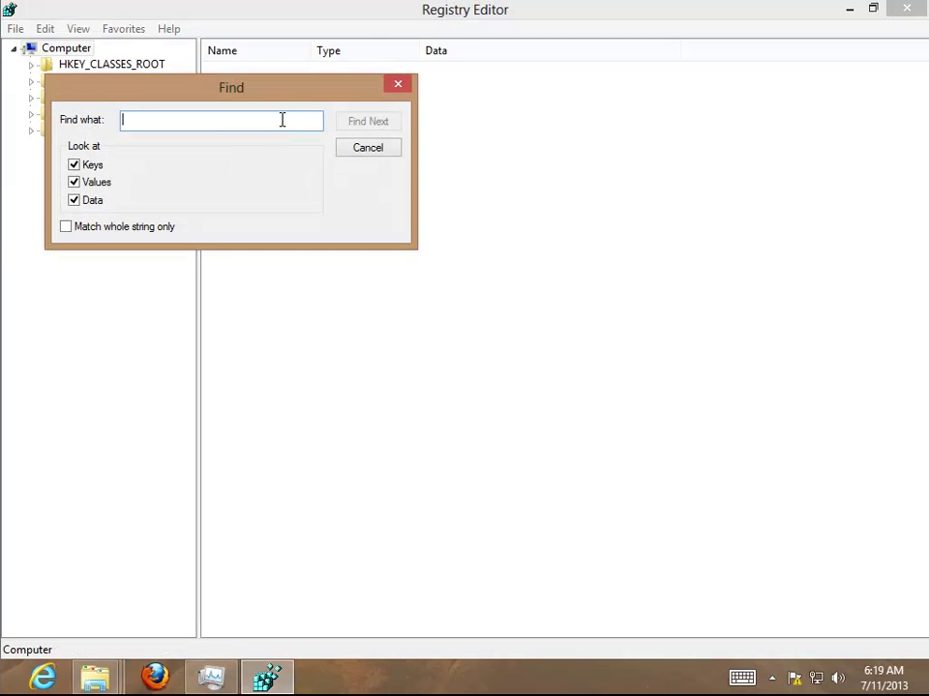
pyautogui.write('conduit')
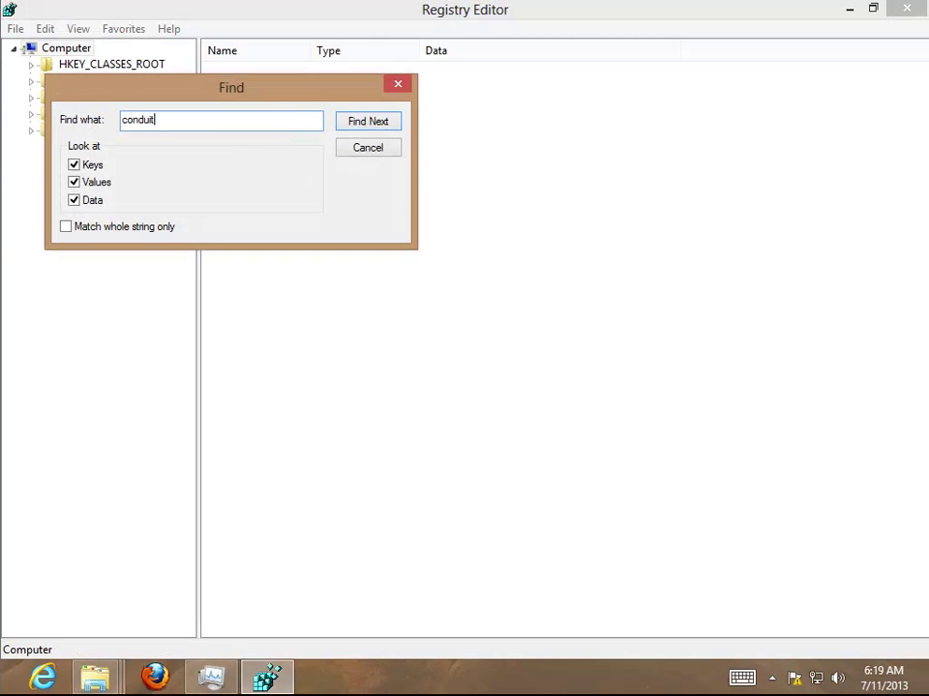
pyautogui.click(374, 130)
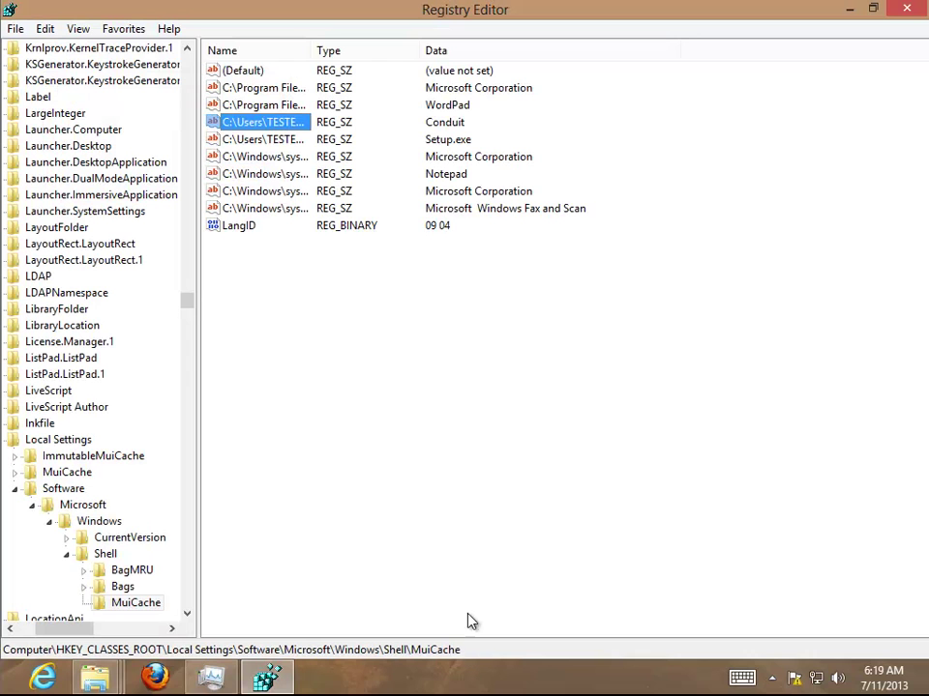
# Step: Inspect the Vgrabber installer's MuiCache value whose data is Conduit, and delete that value
pyautogui.doubleClick(263, 124)
pyautogui.click(237, 135)
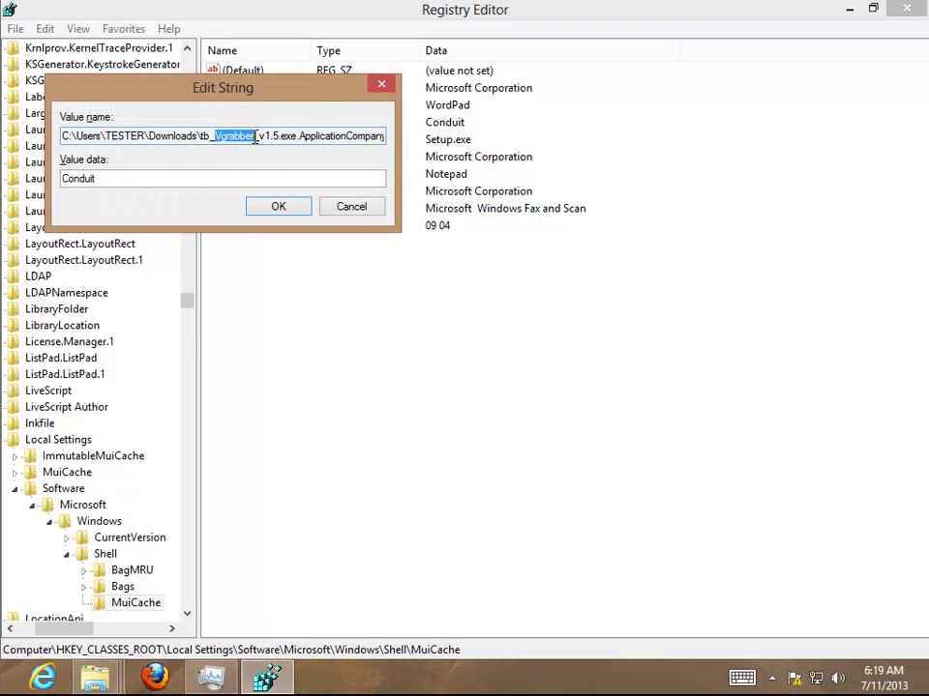
pyautogui.rightClick(250, 135)
pyautogui.click(200, 192)
pyautogui.click(378, 210)
pyautogui.press('Delete')
pyautogui.press('Return')
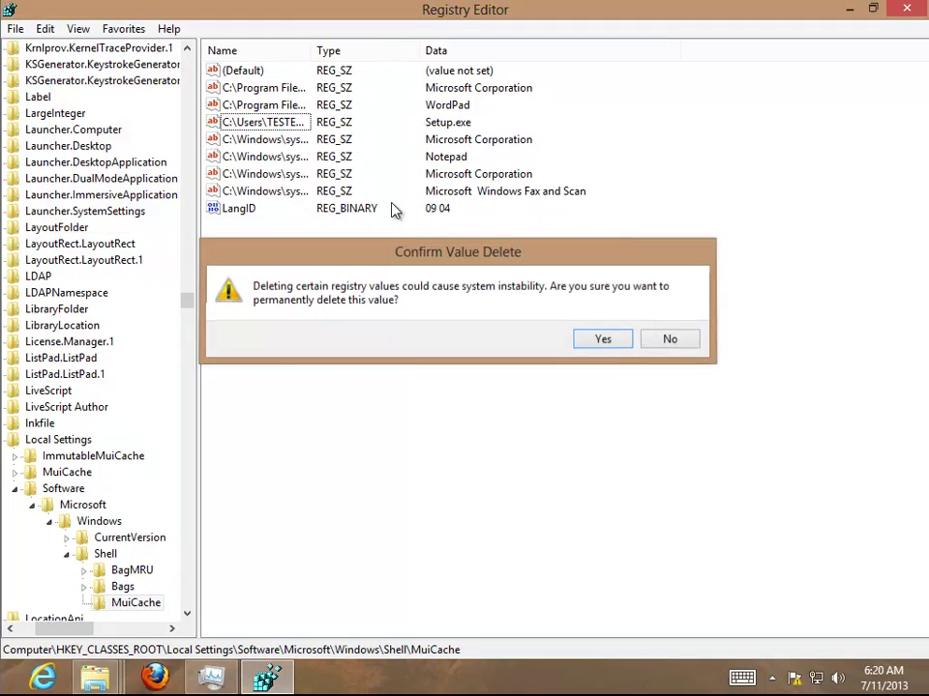
# Step: Inspect the Vgrabber installer's FriendlyAppName value with the data Setup.exe in MuiCache, and delete that value
pyautogui.click(520, 127)
pyautogui.press('Return')
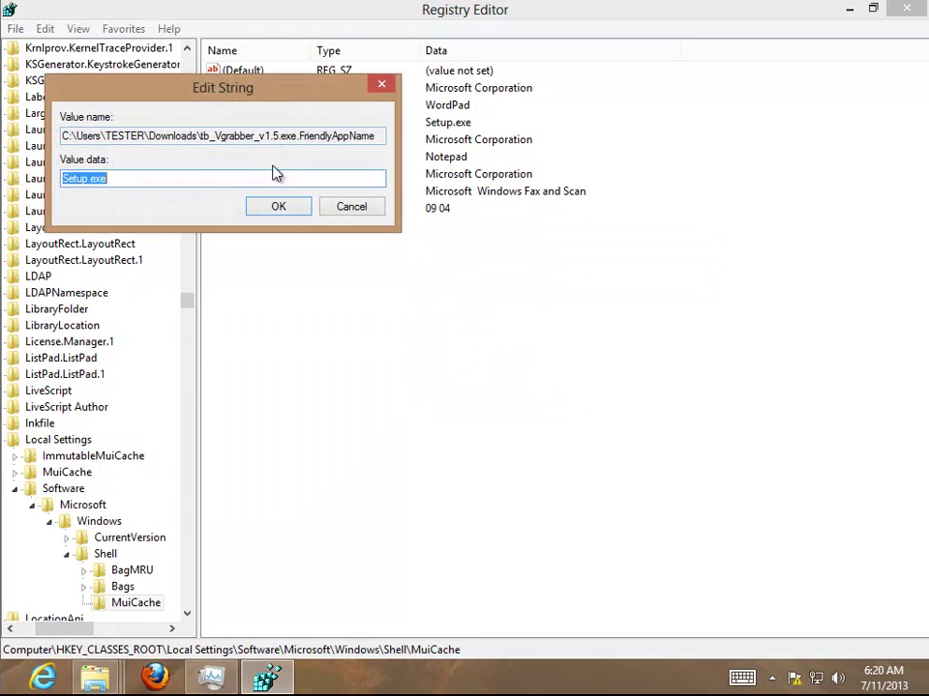
pyautogui.moveTo(201, 136); pyautogui.dragTo(263, 135)
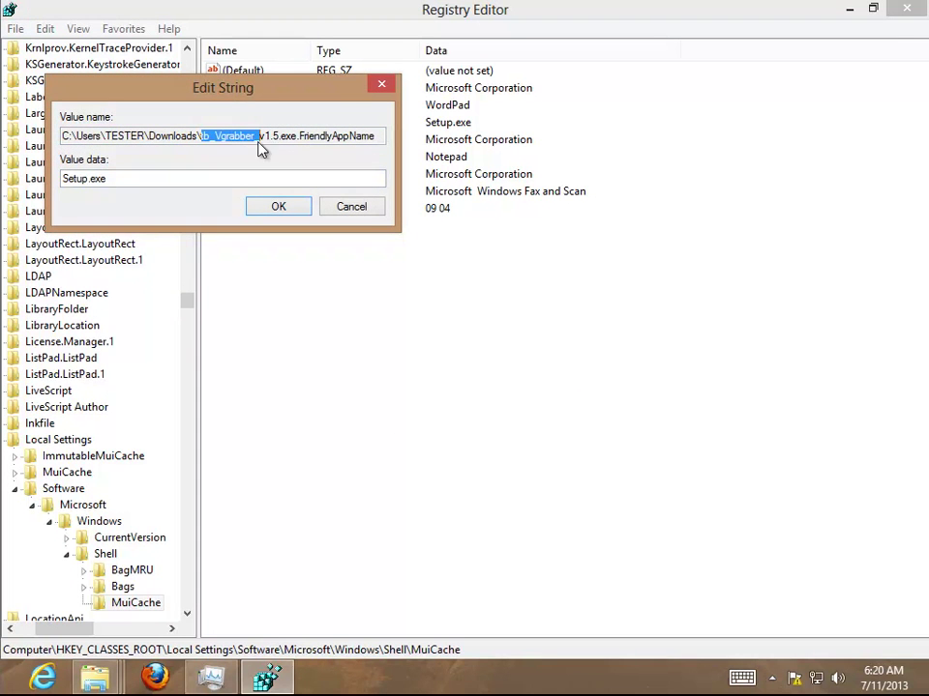
pyautogui.click(360, 210)
pyautogui.press('Delete')
pyautogui.press('Return')
# Step: Continue the conduit search through the end of the registry, deleting the Conduit key under HKEY_CURRENT_USER\Software
pyautogui.press('F3')
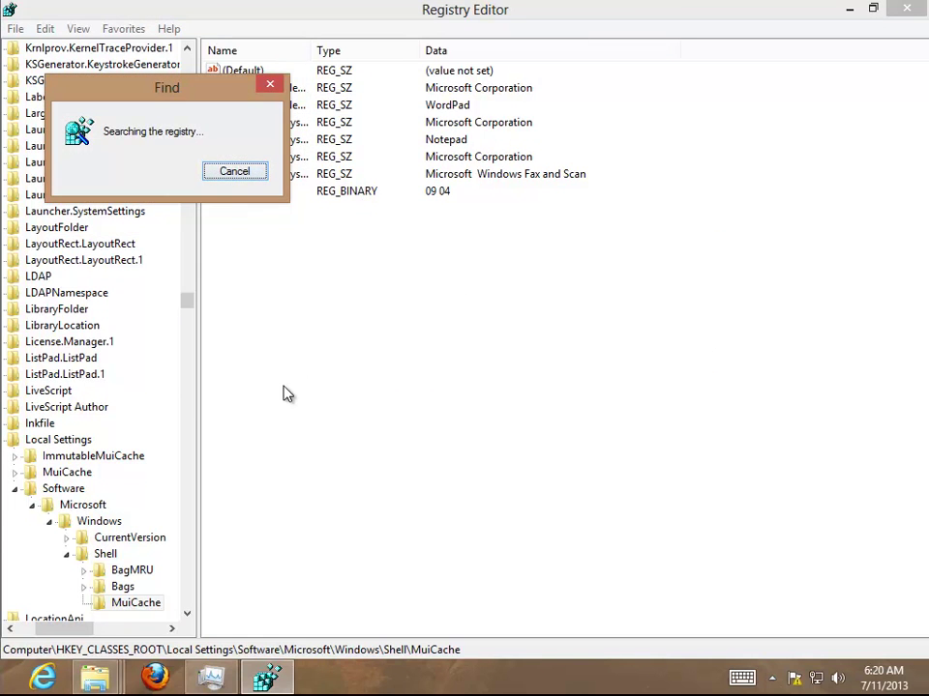
pyautogui.rightClick(63, 445)
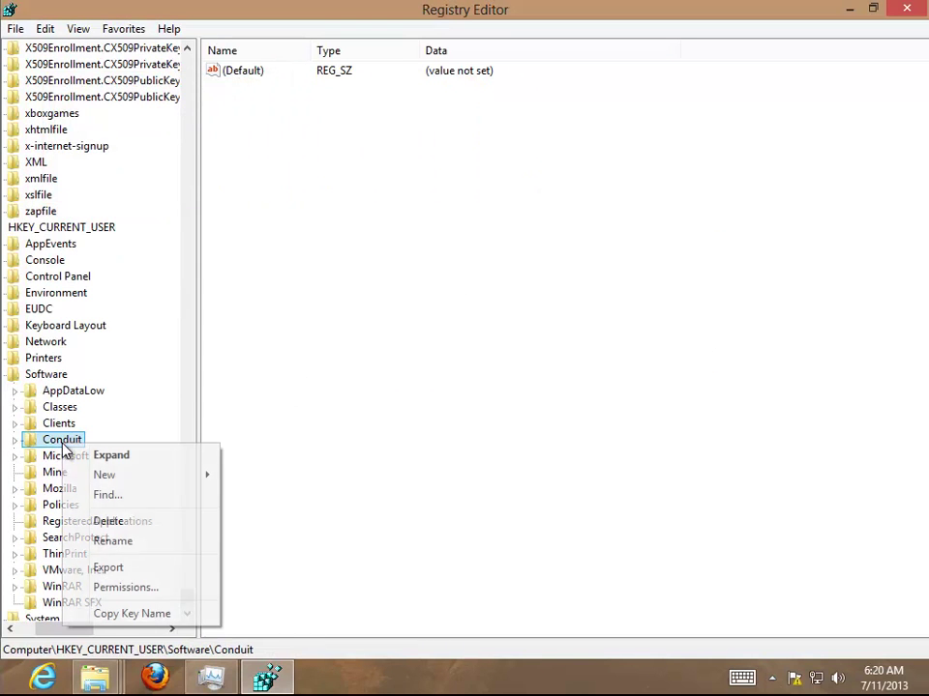
pyautogui.click(136, 522)
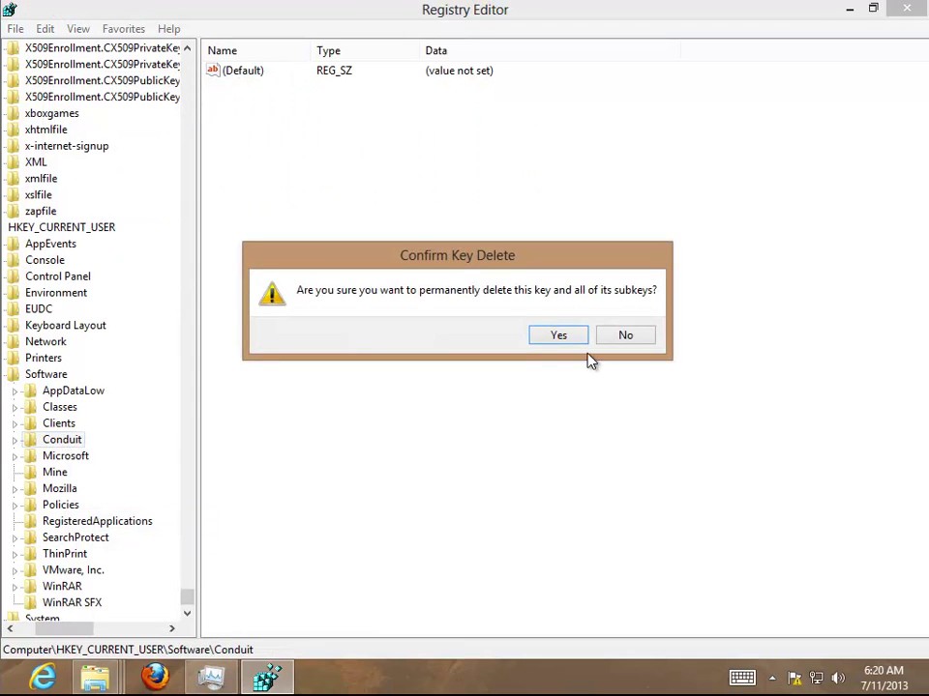
pyautogui.click(570, 337)
pyautogui.press('F3')
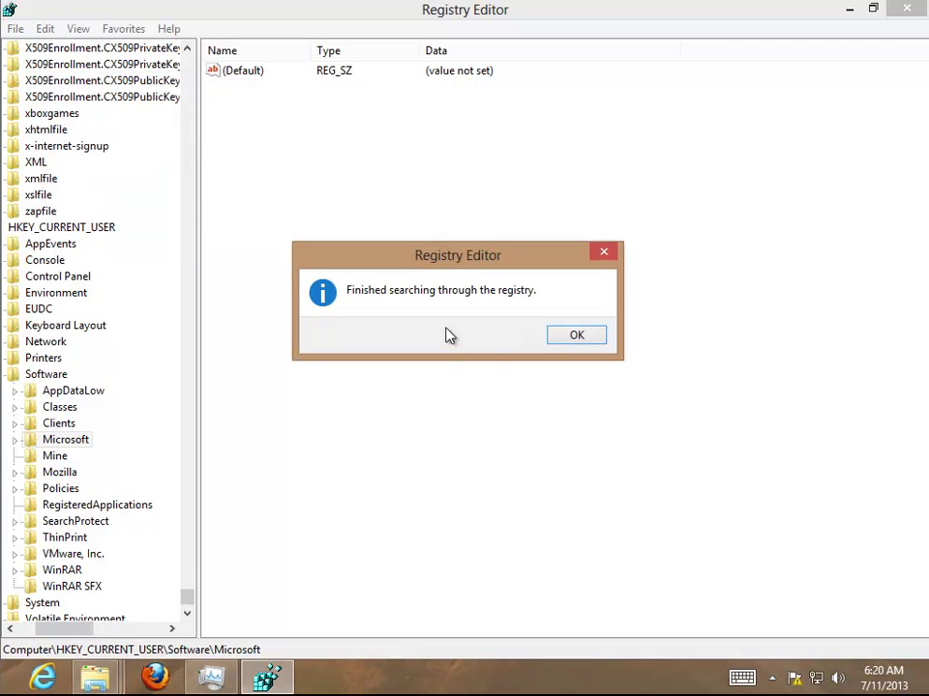
pyautogui.click(574, 338)
# Step: Search the whole registry from the Computer root for Vgrabber in keys, values and data
pyautogui.click(10, 629)
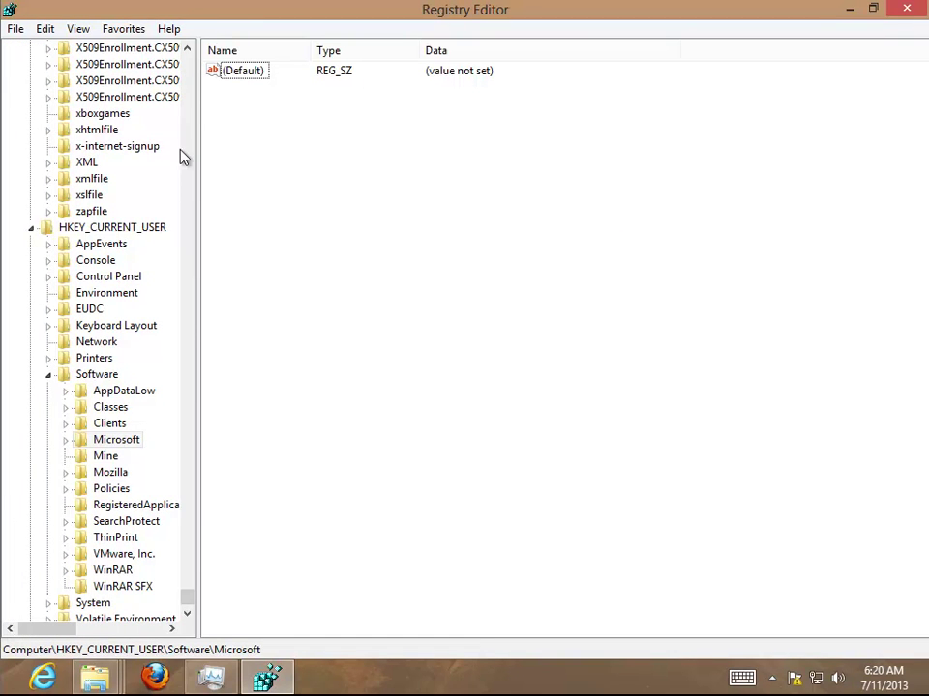
pyautogui.moveTo(189, 598); pyautogui.dragTo(176, 58)
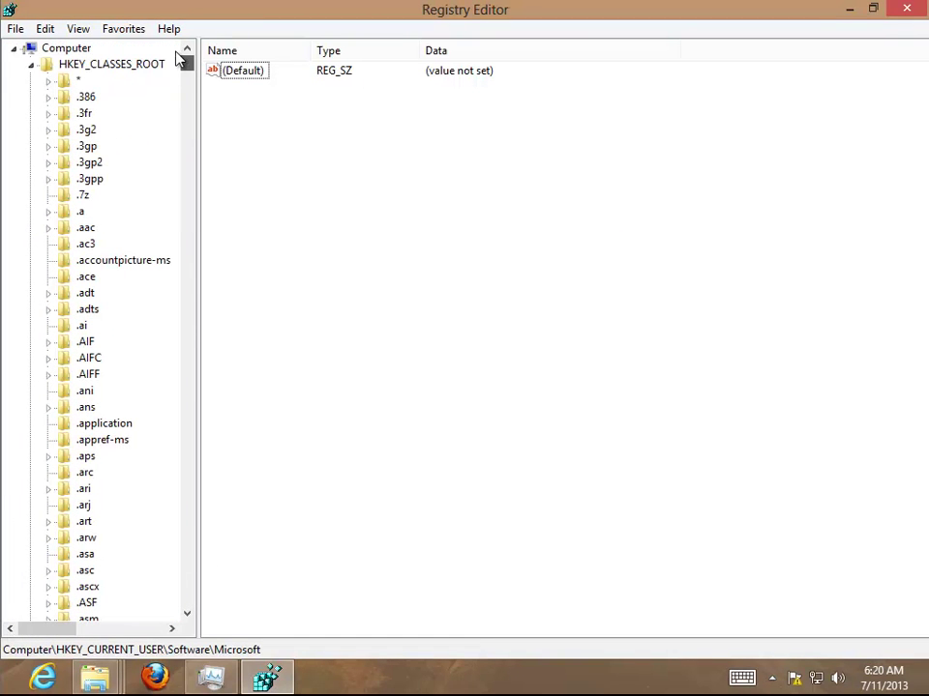
pyautogui.click(147, 48)
pyautogui.hotkey('ctrl', 'f')
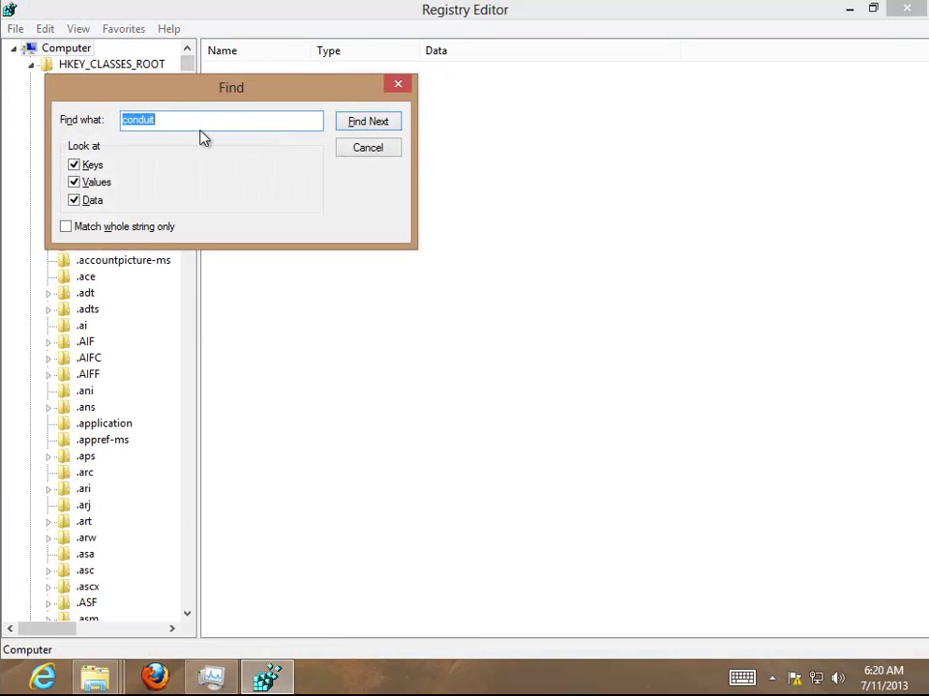
pyautogui.rightClick(125, 117)
pyautogui.click(133, 197)
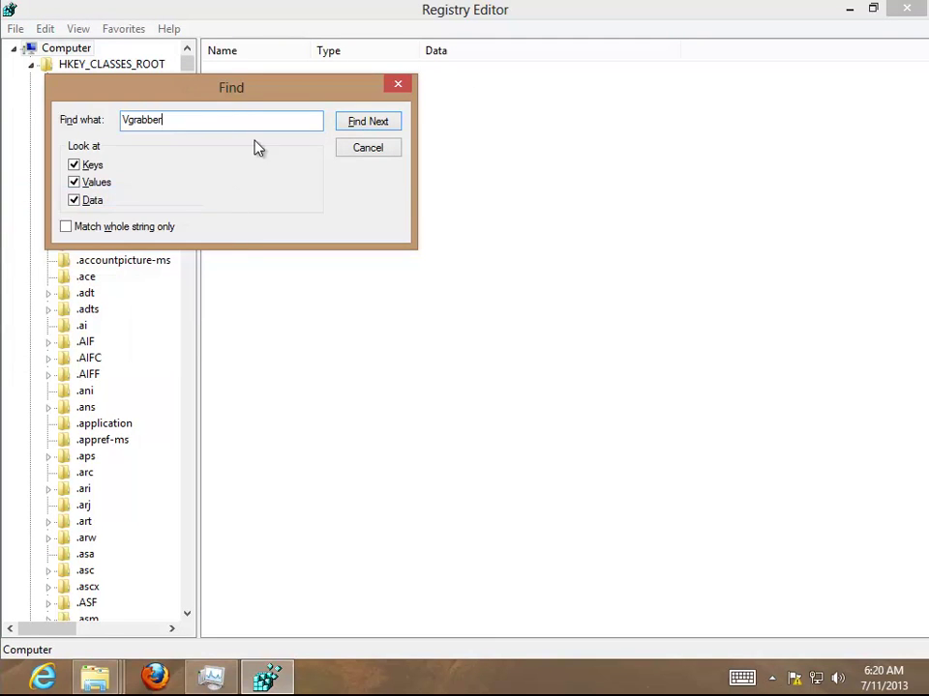
pyautogui.click(365, 123)
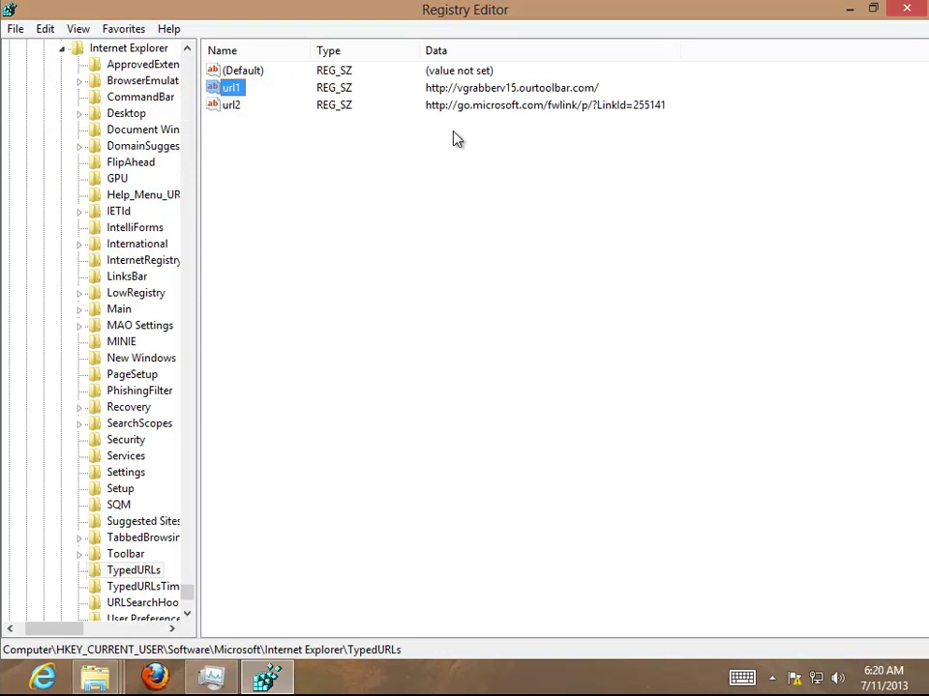
# Step: Delete the url1 value containing the vgrabberv15.ourtoolbar.com address from Internet Explorer's TypedURLs key and find the next match
pyautogui.press('Delete')
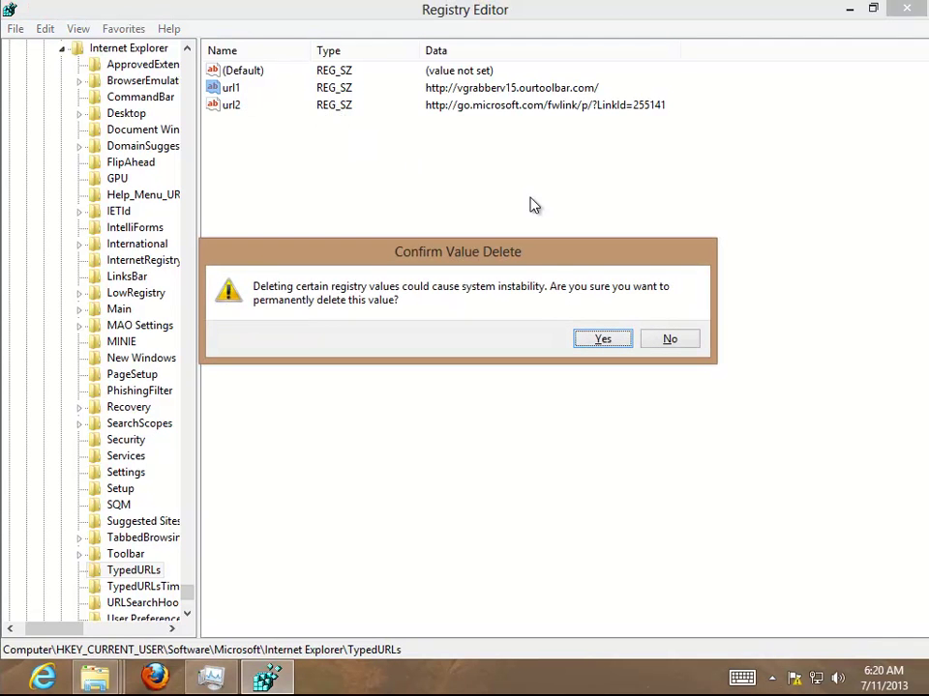
pyautogui.press('Return')
pyautogui.press('F3')
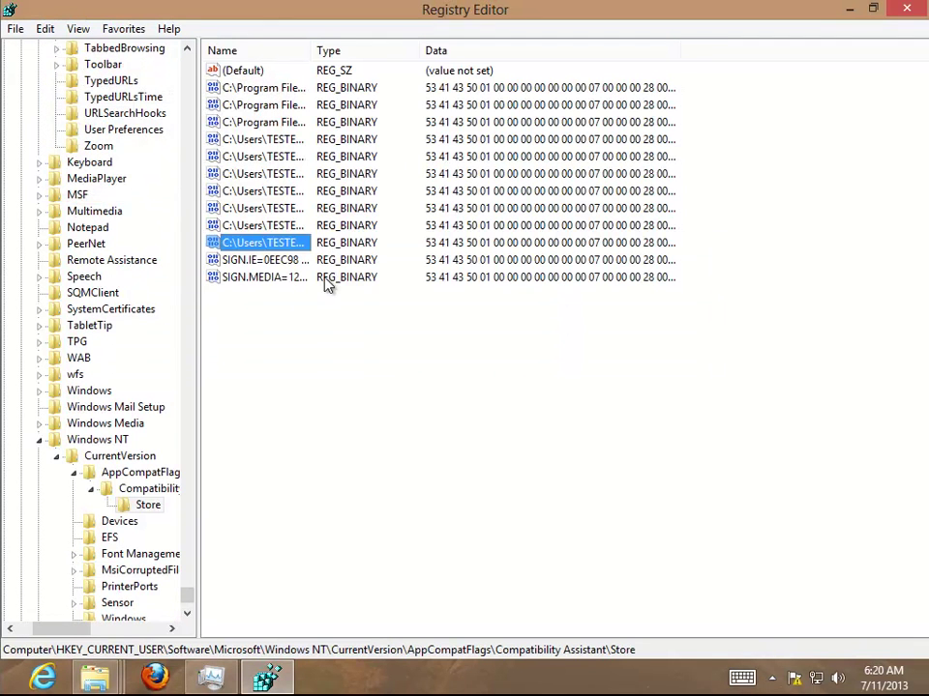
# Step: Inspect the tb_Vgrabber_v1.5.exe value in the Compatibility Assistant Store key, and delete it together with the SIGN.IE=0EEC98 value
pyautogui.doubleClick(254, 243)
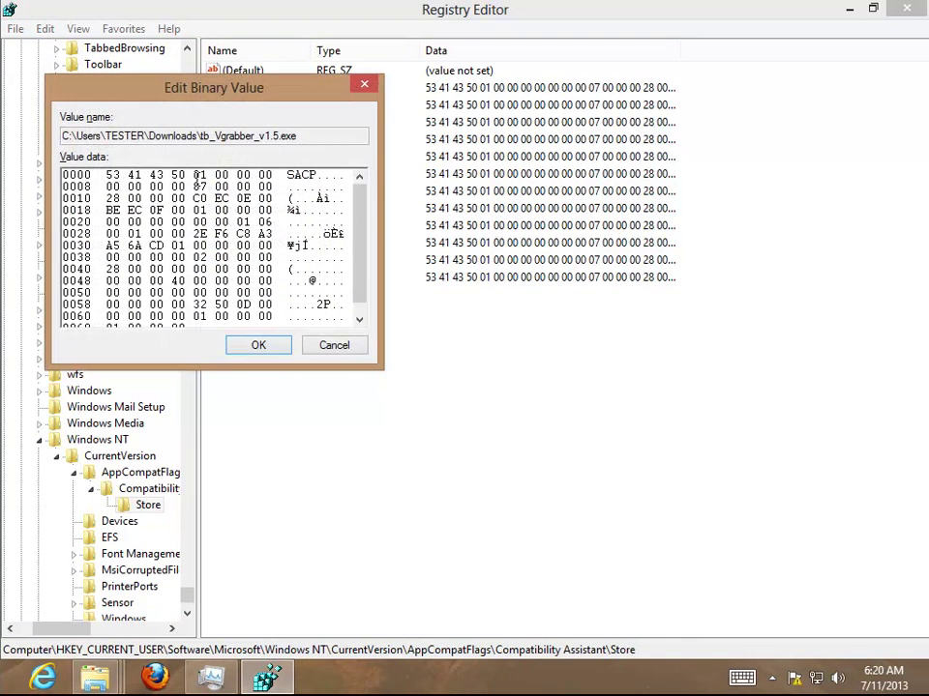
pyautogui.moveTo(203, 137); pyautogui.dragTo(342, 136)
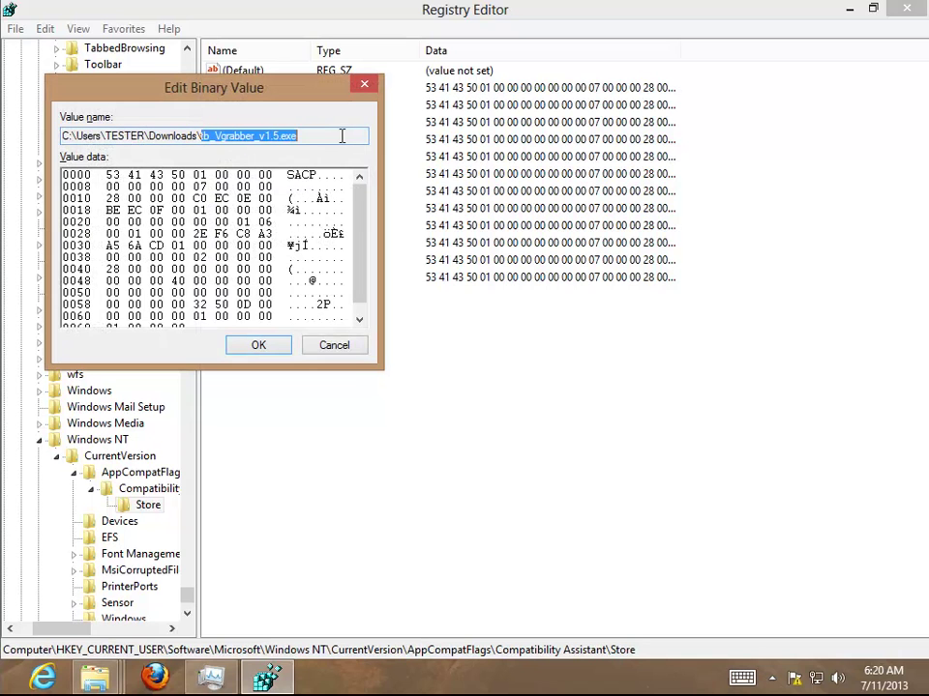
pyautogui.click(334, 345)
pyautogui.press('Down')
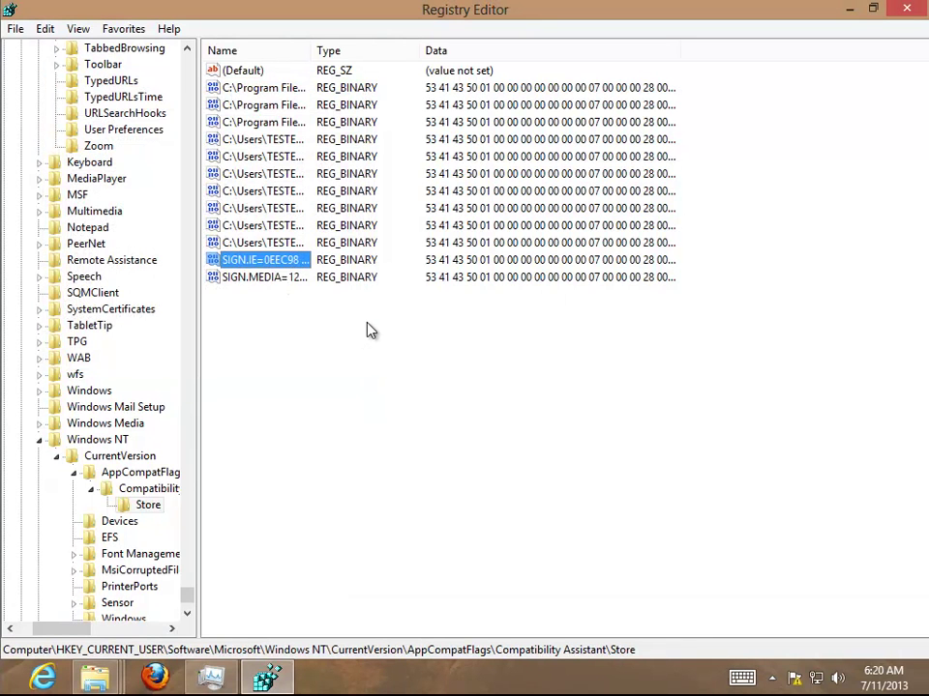
pyautogui.click(283, 244)
pyautogui.doubleClick(284, 247)
pyautogui.click(319, 339)
pyautogui.keyDown('shift'); pyautogui.click(266, 260); pyautogui.keyUp('shift')
pyautogui.press('Delete')
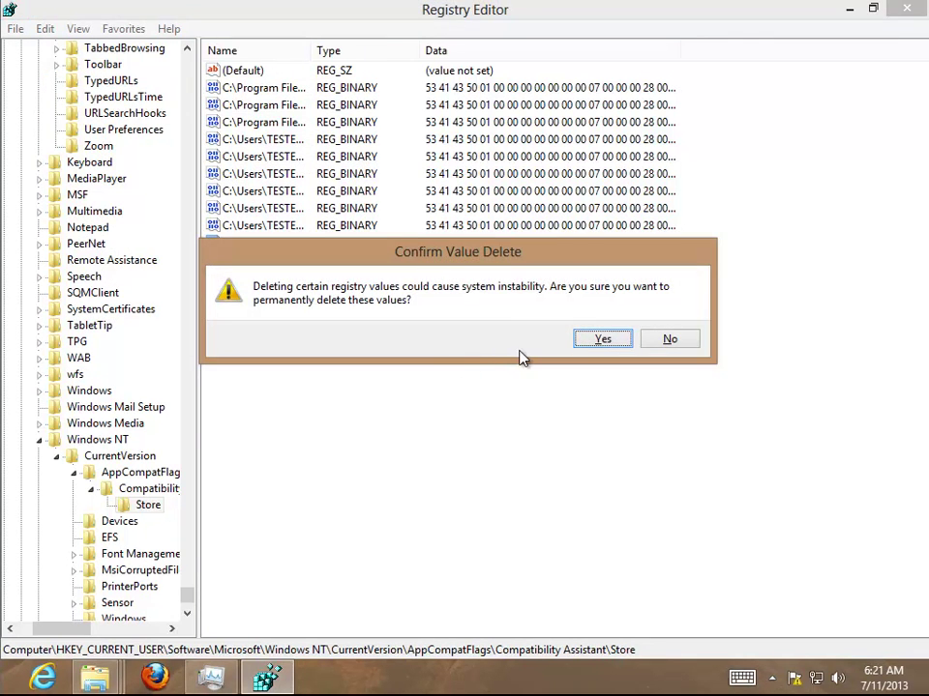
pyautogui.press('Return')
# Step: Continue the Vgrabber search to the end of the registry and close the Registry Editor
pyautogui.press('F3')
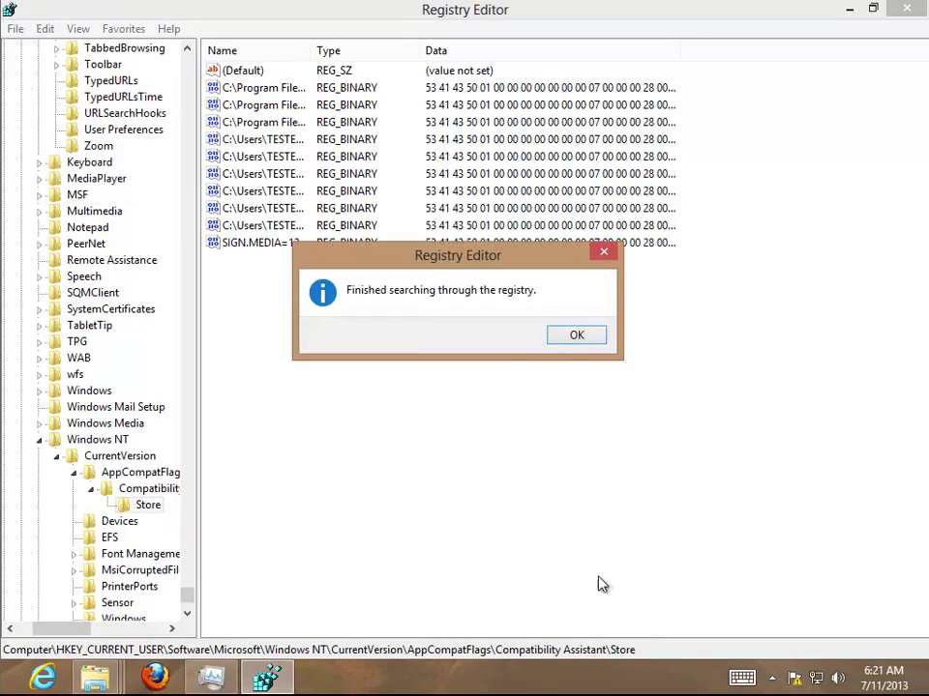
pyautogui.click(574, 339)
pyautogui.click(906, 9)
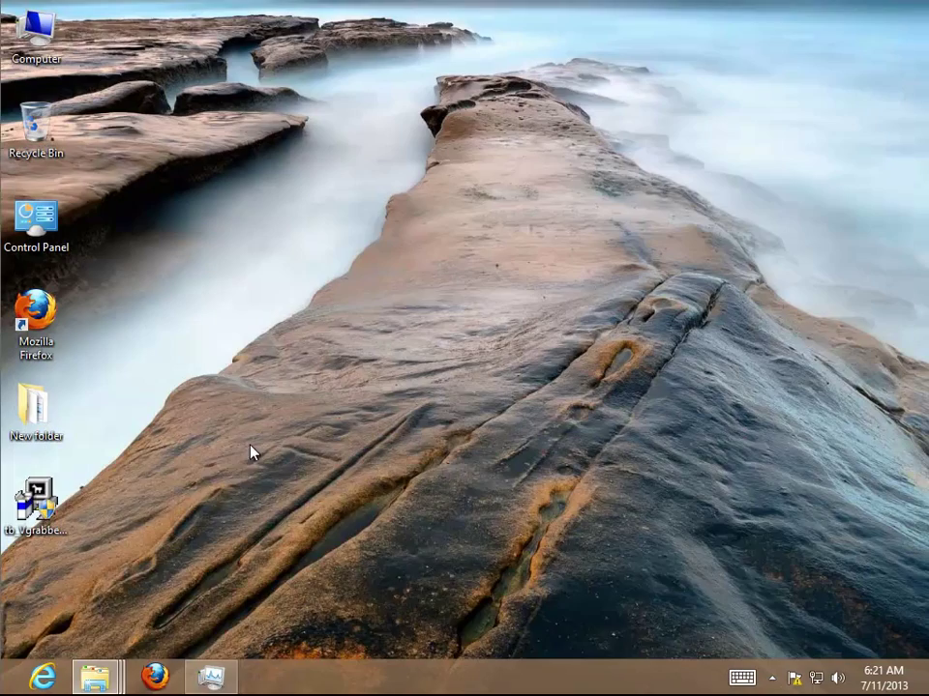
# Step: Permanently delete all items in the vGrabber search results, retry and cancel the Vgrabber v1.5 Toolbar Download item, and close the results
pyautogui.moveTo(97, 679)
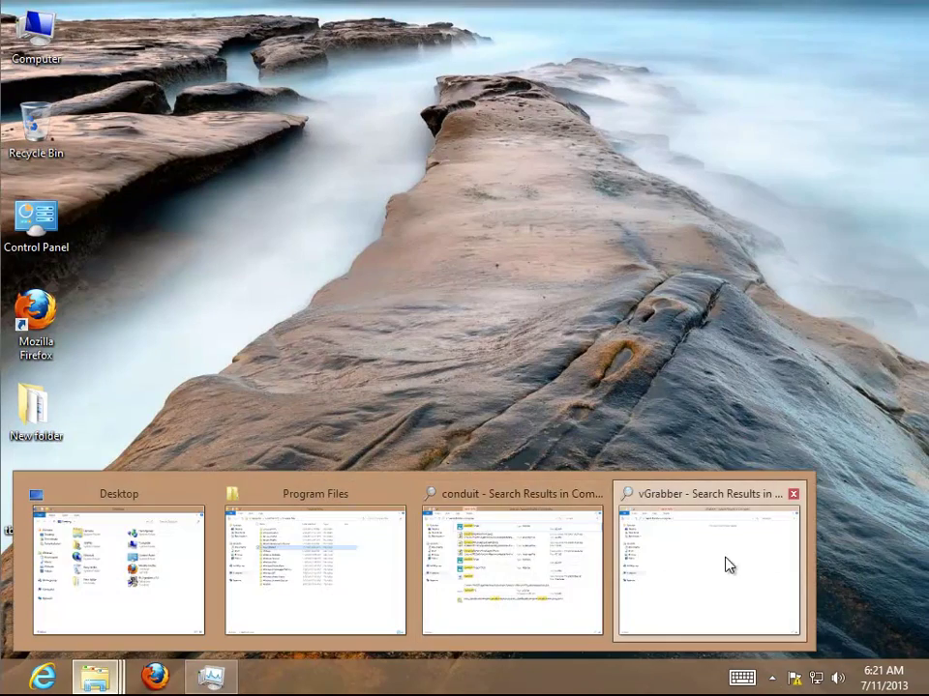
pyautogui.click(768, 559)
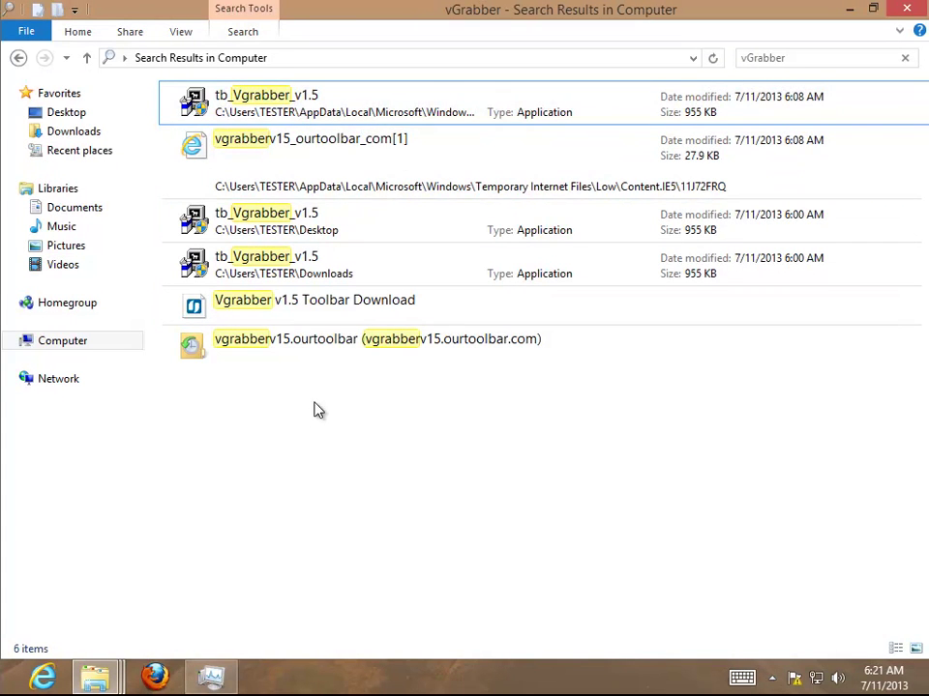
pyautogui.hotkey('ctrl', 'a')
pyautogui.rightClick(414, 174)
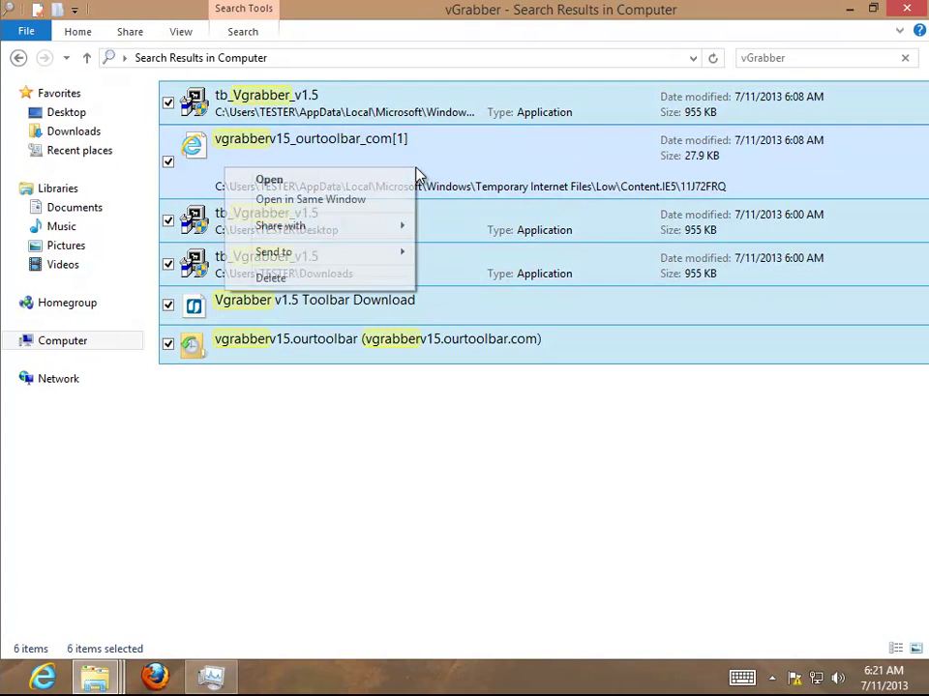
pyautogui.click(360, 278)
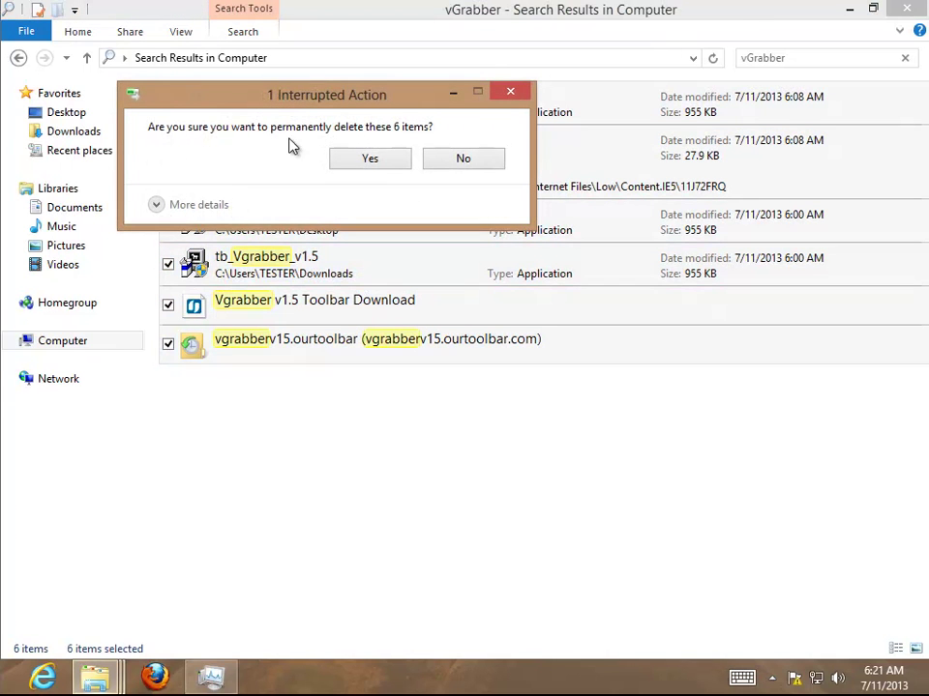
pyautogui.click(368, 160)
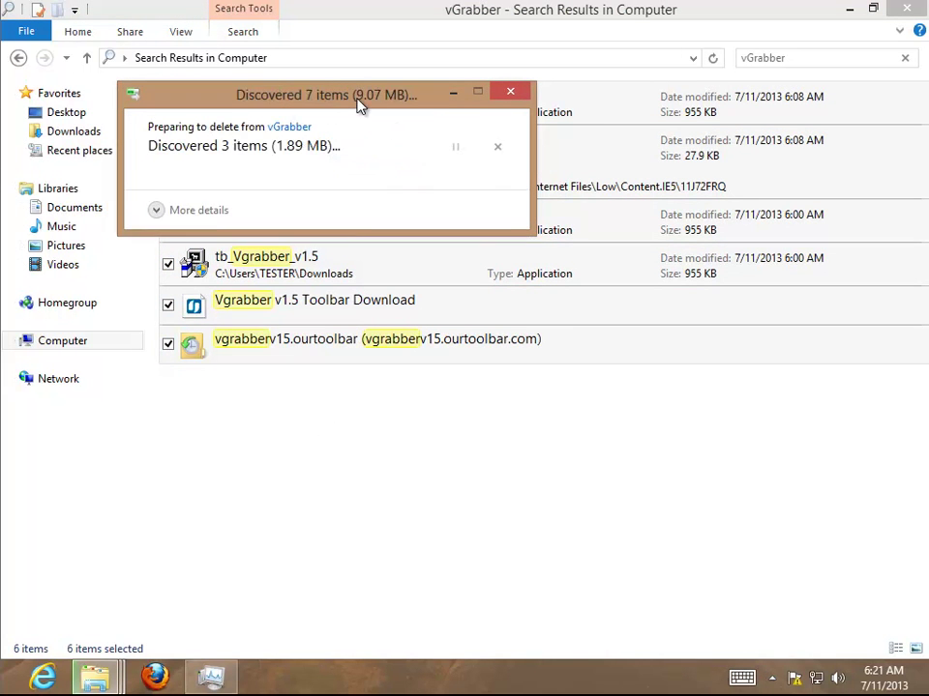
pyautogui.moveTo(386, 371); pyautogui.dragTo(406, 229)
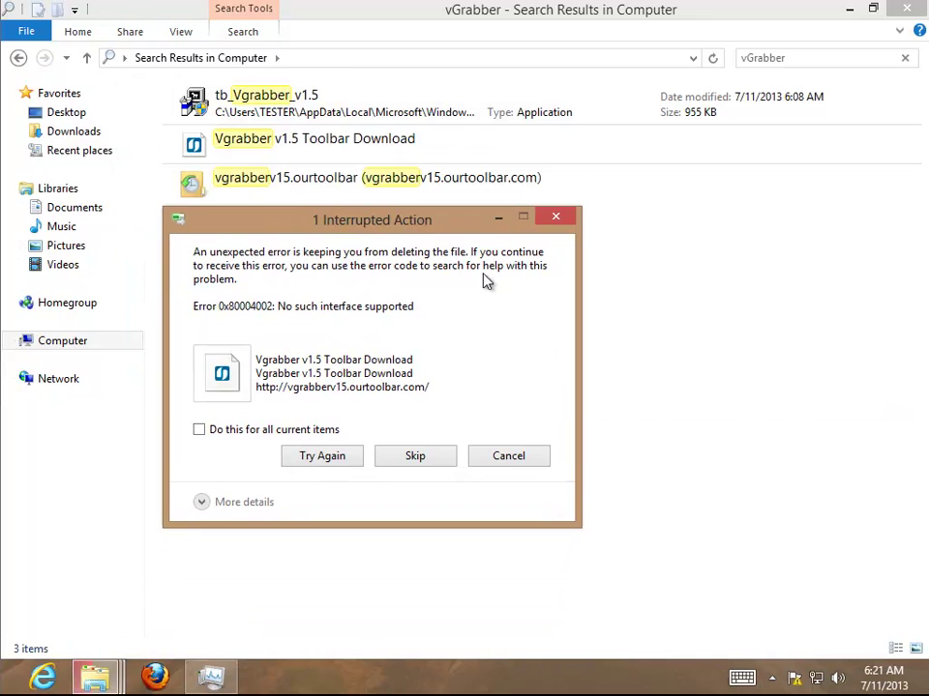
pyautogui.click(319, 457)
pyautogui.click(517, 453)
pyautogui.click(910, 9)
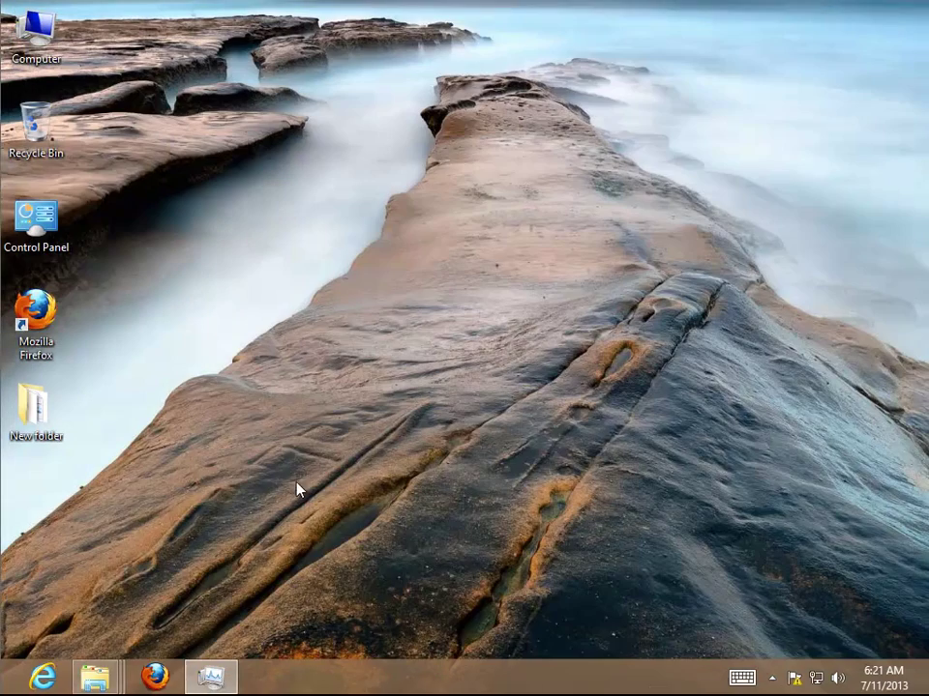
# Step: Switch to the conduit file search results and permanently delete all the items listed there
pyautogui.moveTo(95, 677)
pyautogui.click(512, 588)
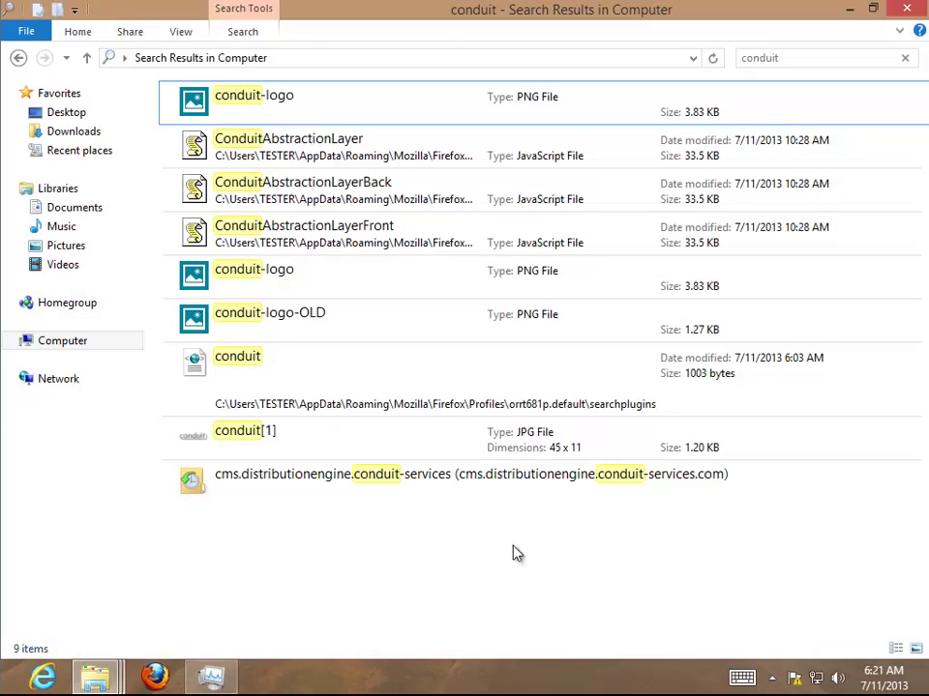
pyautogui.click(358, 546)
pyautogui.hotkey('ctrl', 'a')
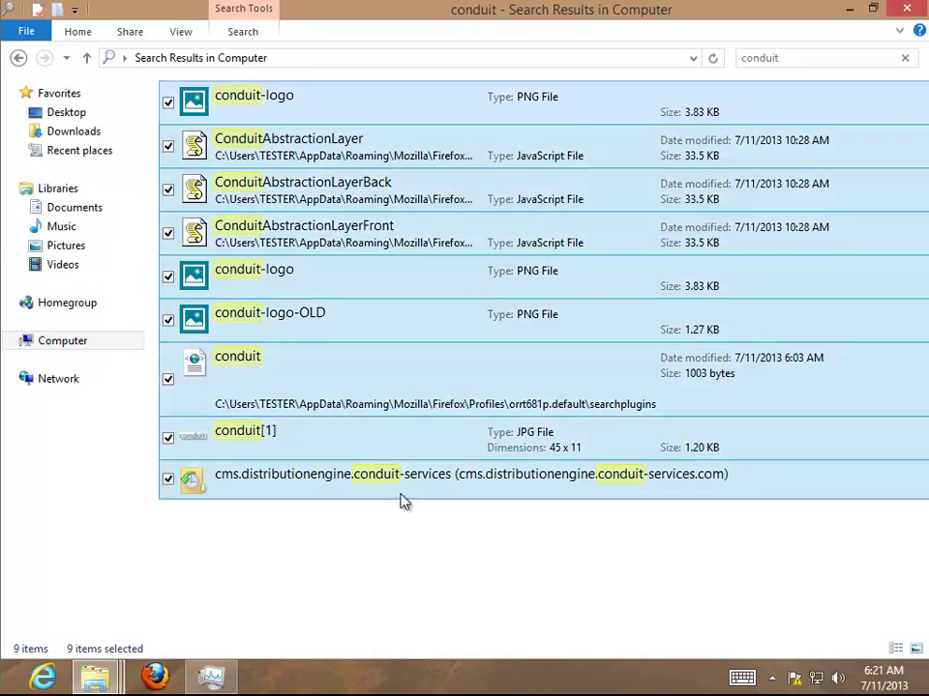
pyautogui.rightClick(408, 221)
pyautogui.click(377, 282)
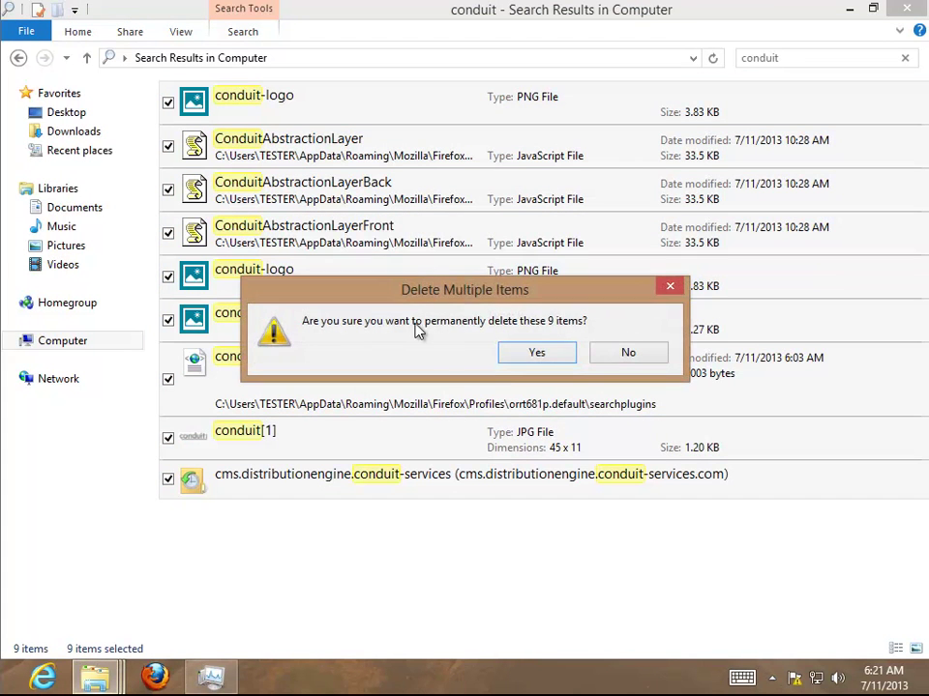
pyautogui.click(506, 354)
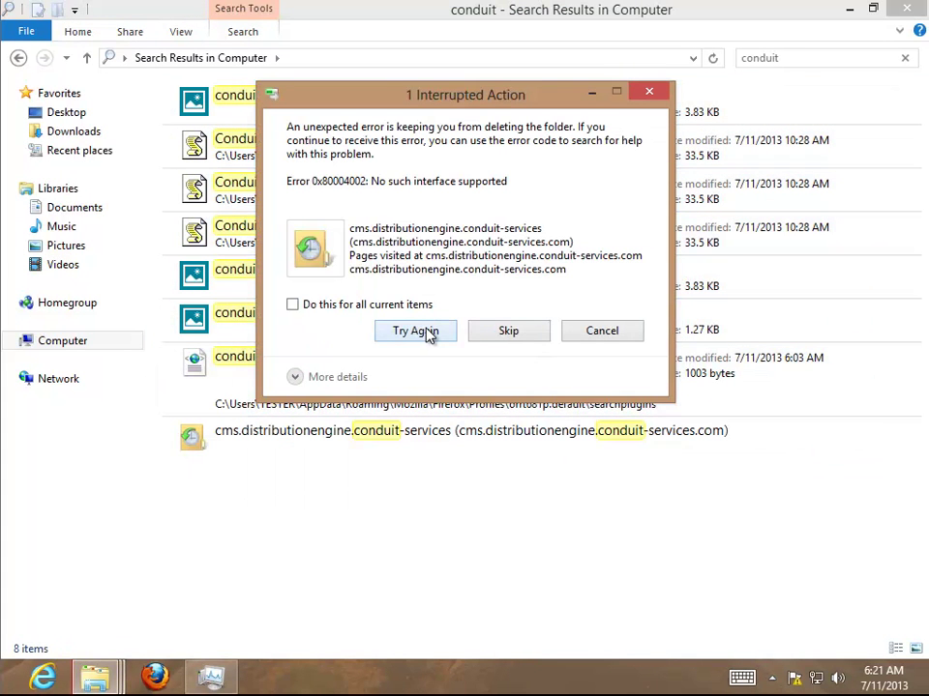
# Step: Retry and skip the items interrupting the conduit deletion, cancel at conduit-logo-OLD, and close the search results
pyautogui.click(430, 331)
pyautogui.click(430, 335)
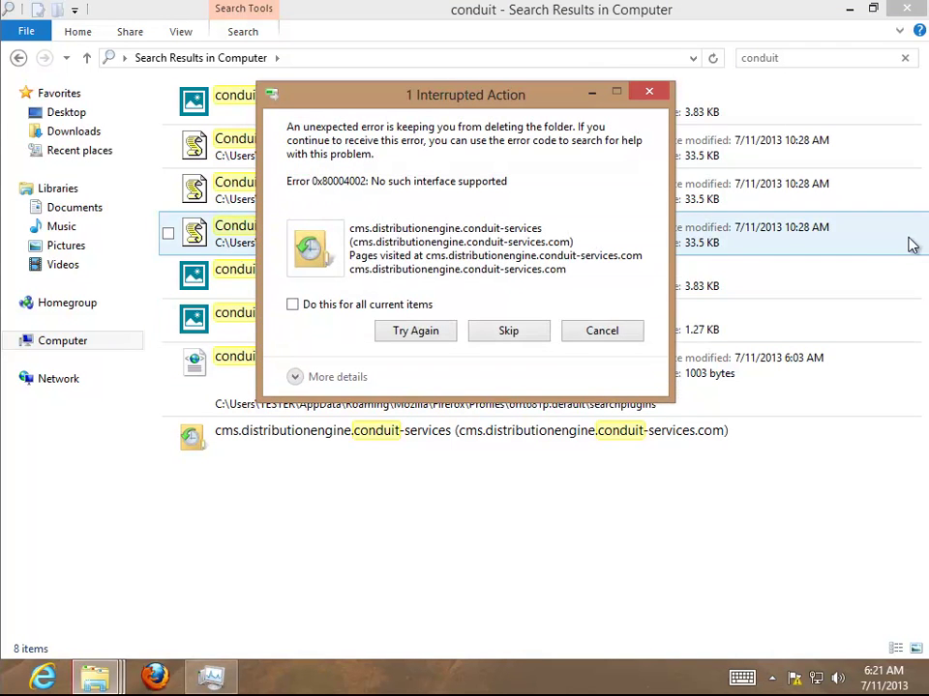
pyautogui.click(501, 334)
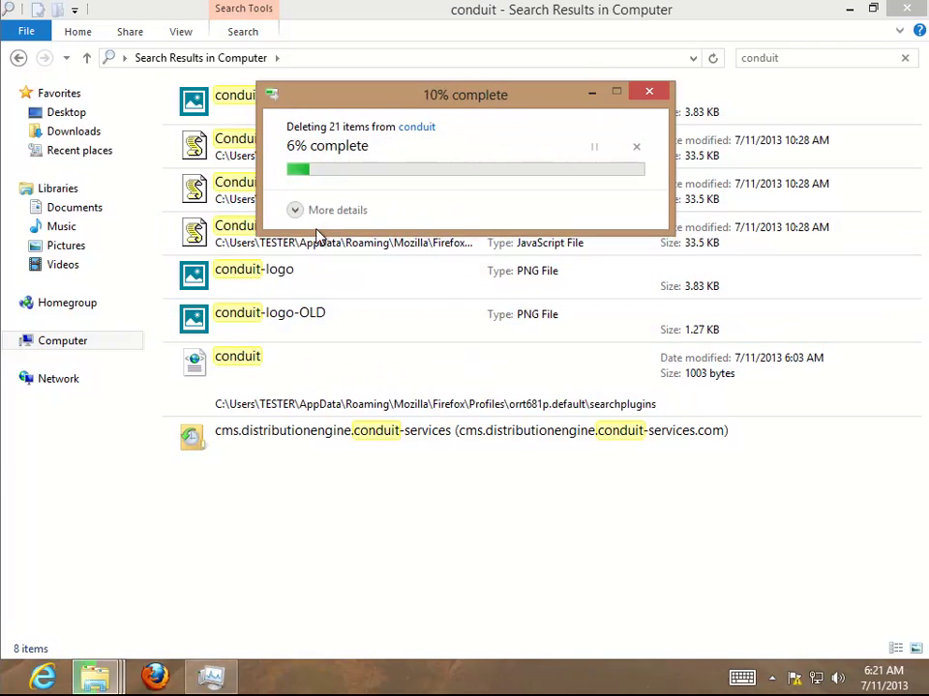
pyautogui.click(531, 302)
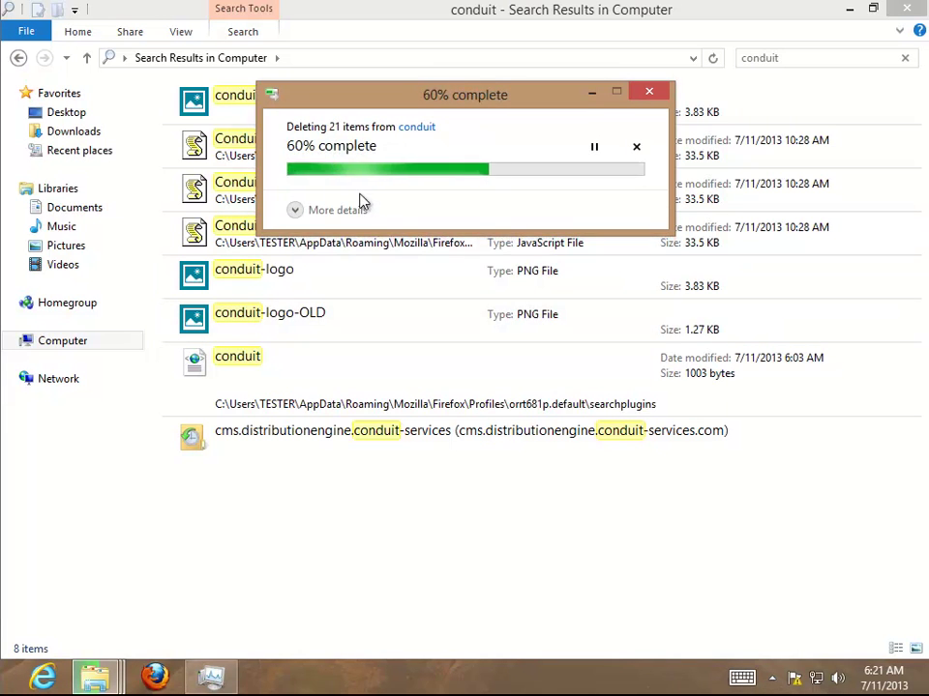
pyautogui.click(504, 313)
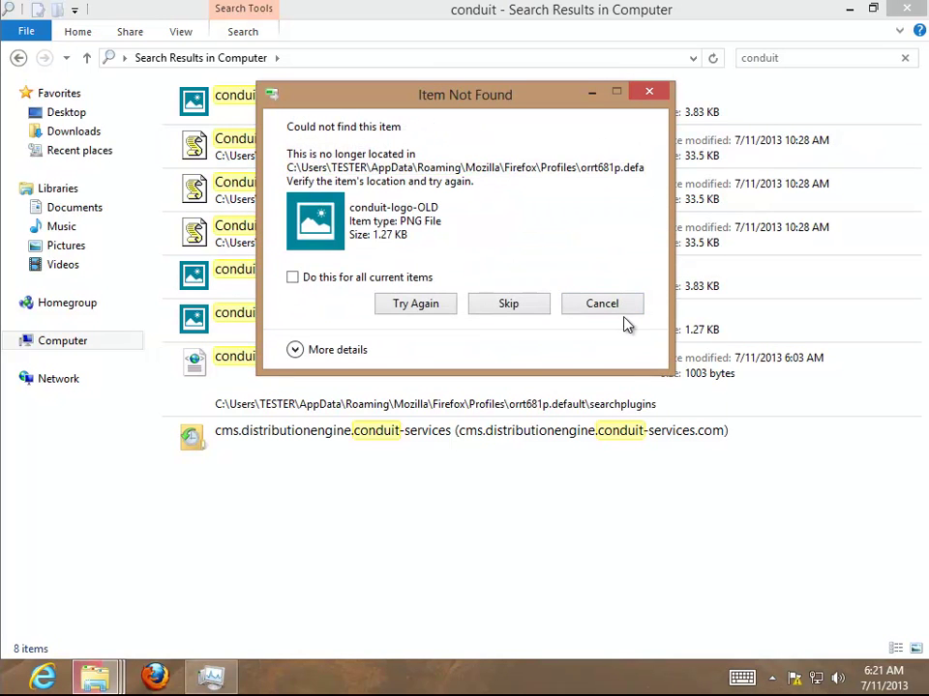
pyautogui.click(594, 304)
pyautogui.click(907, 9)
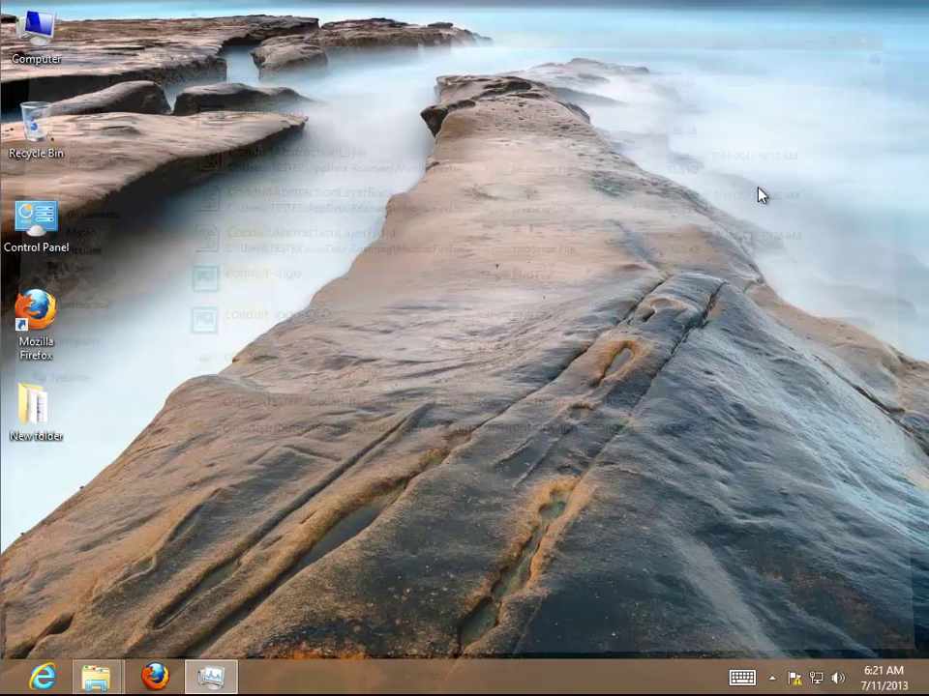
# Step: Switch to the open Program Files folder window
pyautogui.click(107, 674)
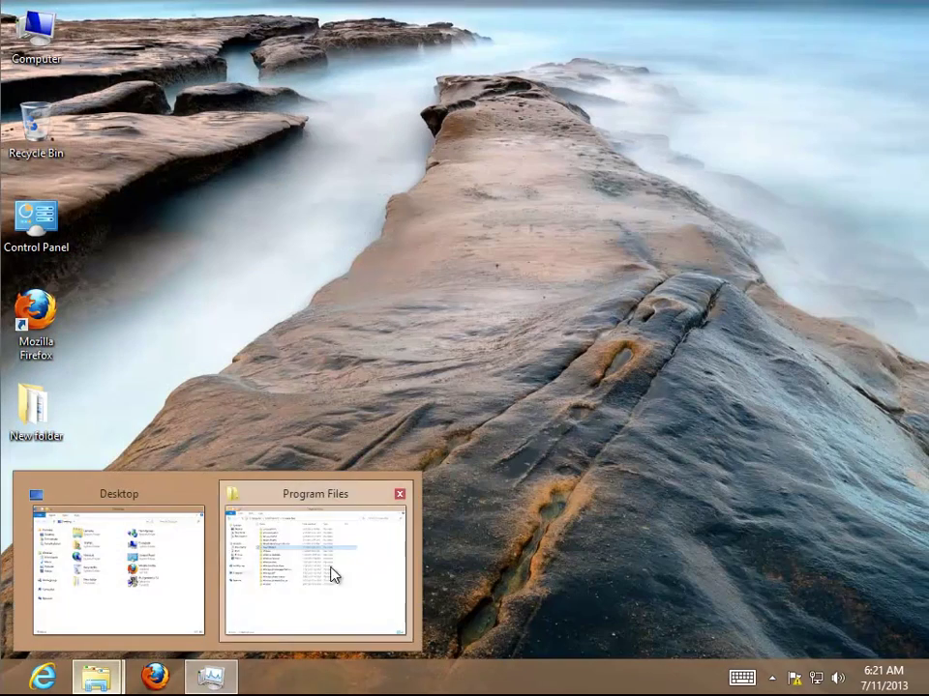
pyautogui.click(332, 574)
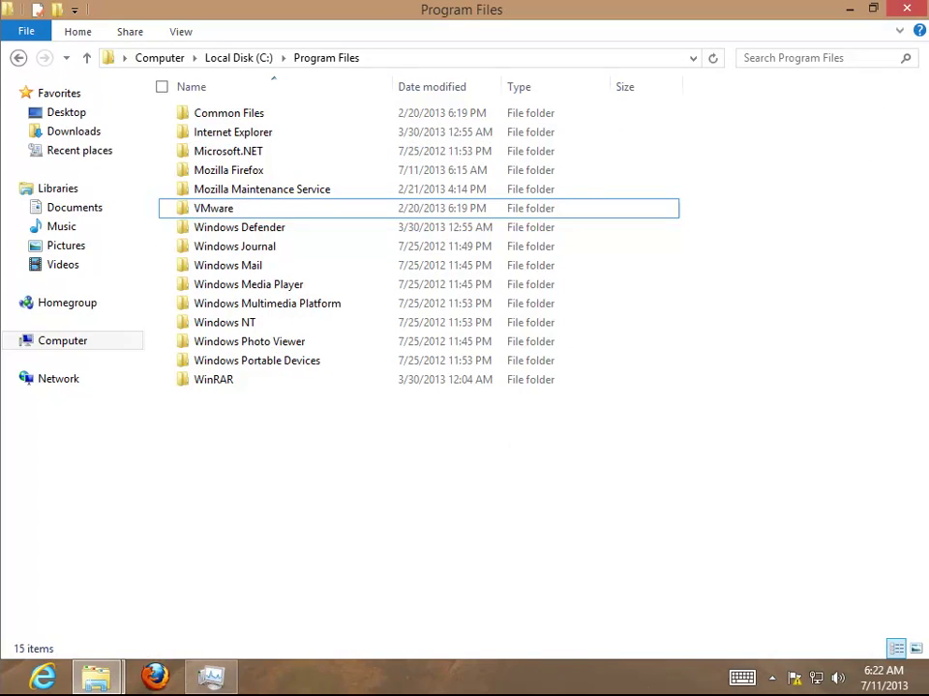
# Step: Close the Program Files window and refresh the desktop
pyautogui.click(906, 9)
pyautogui.rightClick(296, 223)
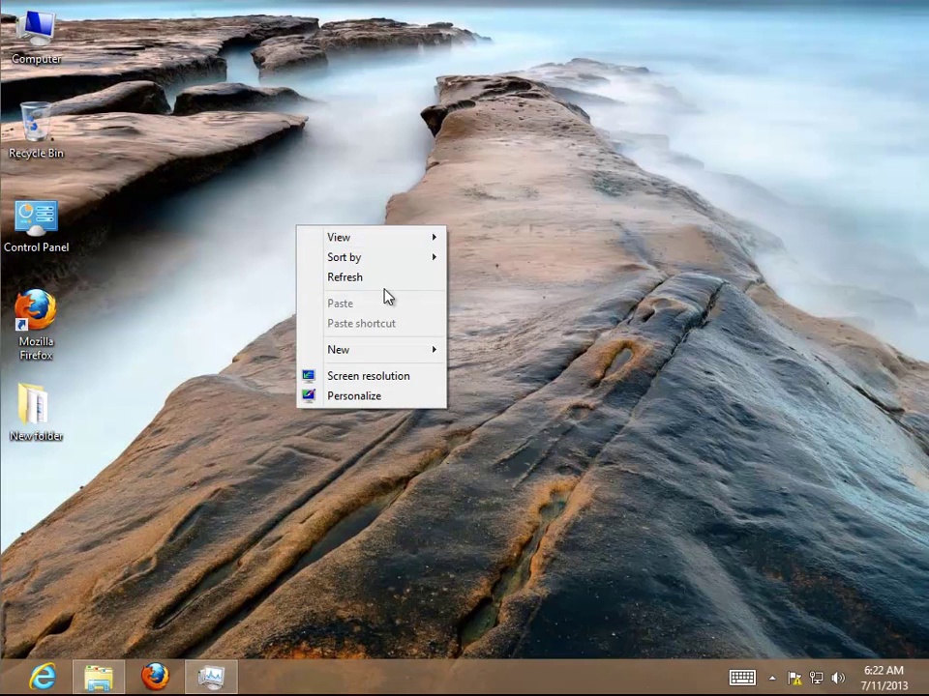
pyautogui.click(383, 279)
# Step: Switch to Firefox, examine the VirusTotal report's file name, detection ratio and DrWeb result, and minimize the browser
pyautogui.click(155, 676)
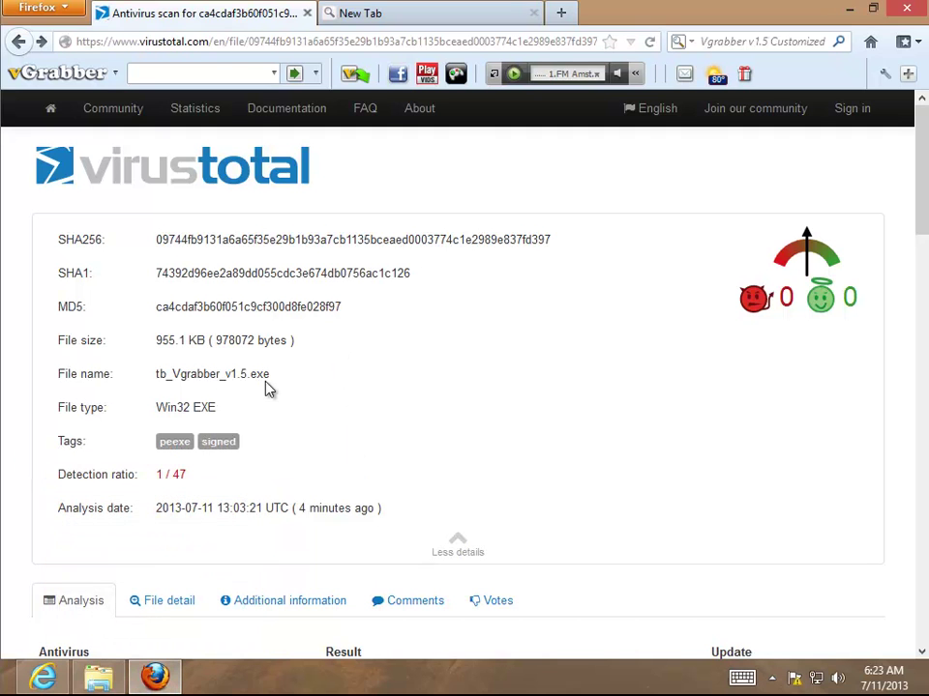
pyautogui.moveTo(288, 378); pyautogui.dragTo(155, 375)
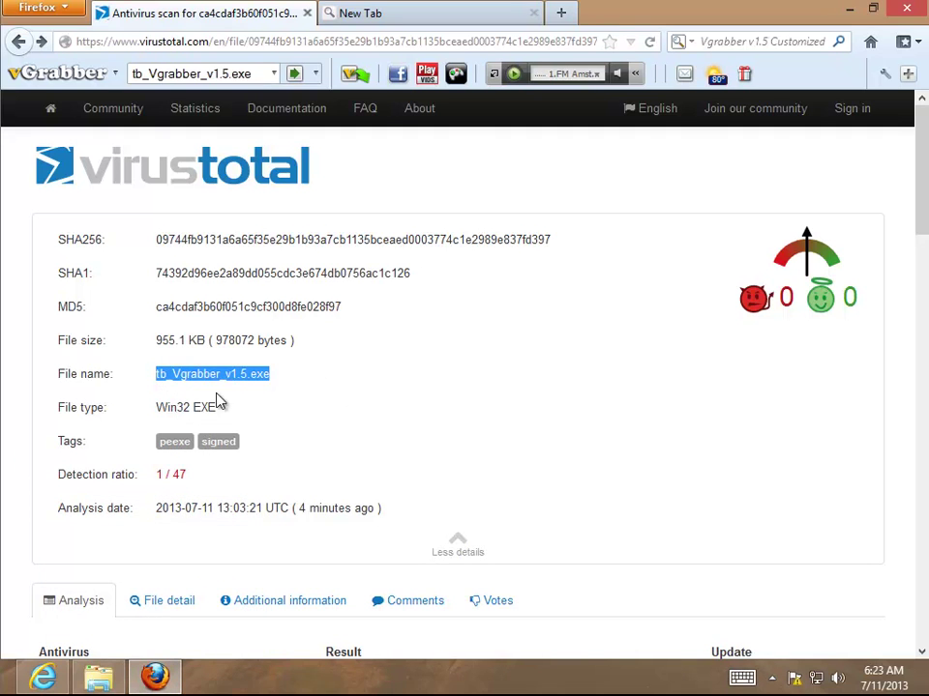
pyautogui.moveTo(191, 476); pyautogui.dragTo(143, 476)
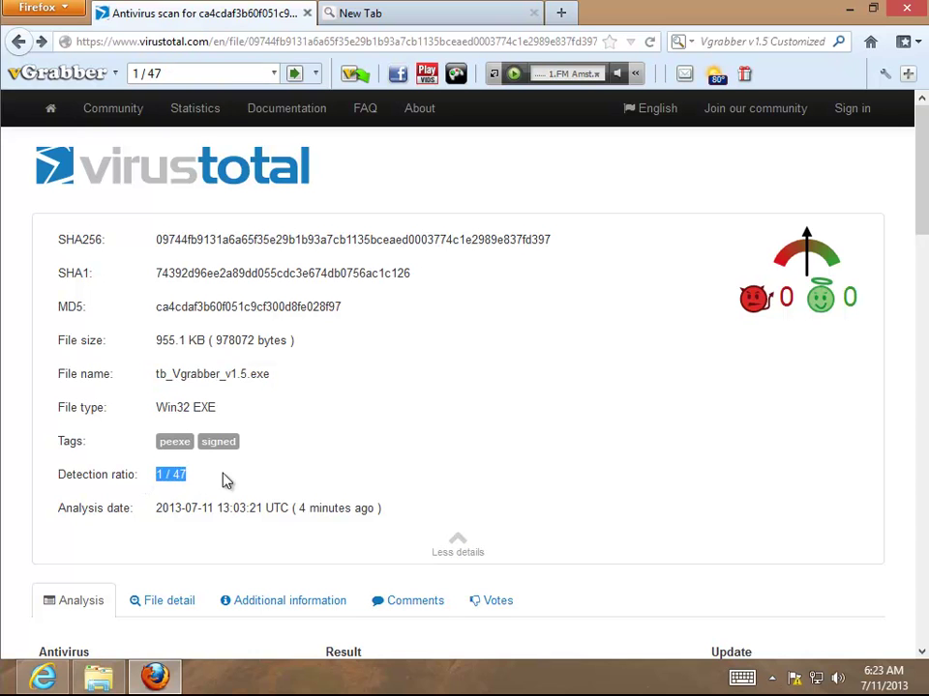
pyautogui.scroll(-5, 464, 455)
pyautogui.scroll(-5, 464, 464)
pyautogui.moveTo(461, 354); pyautogui.dragTo(327, 368)
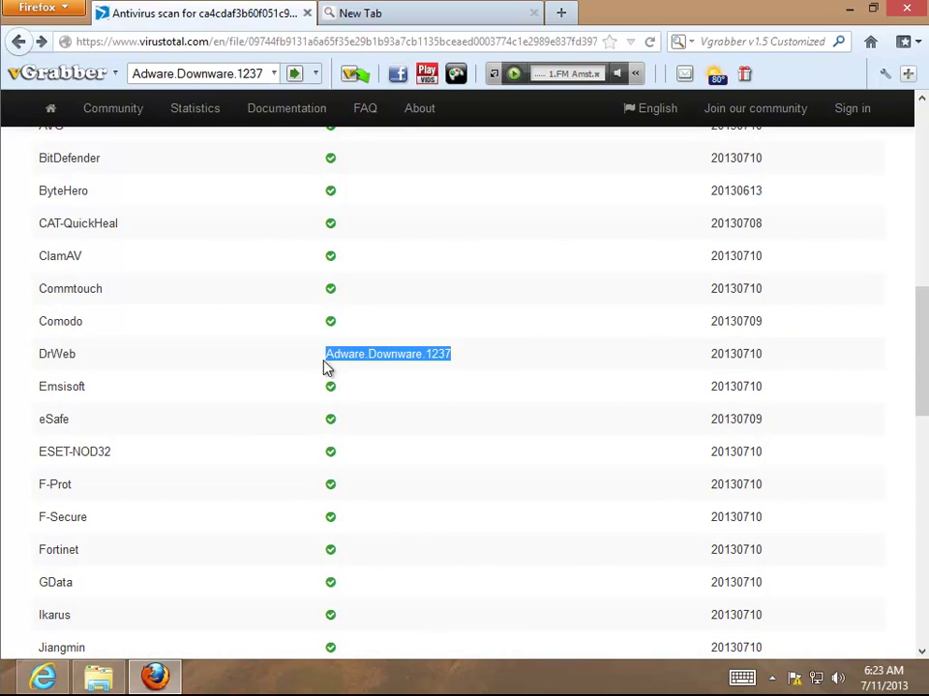
pyautogui.click(857, 9)
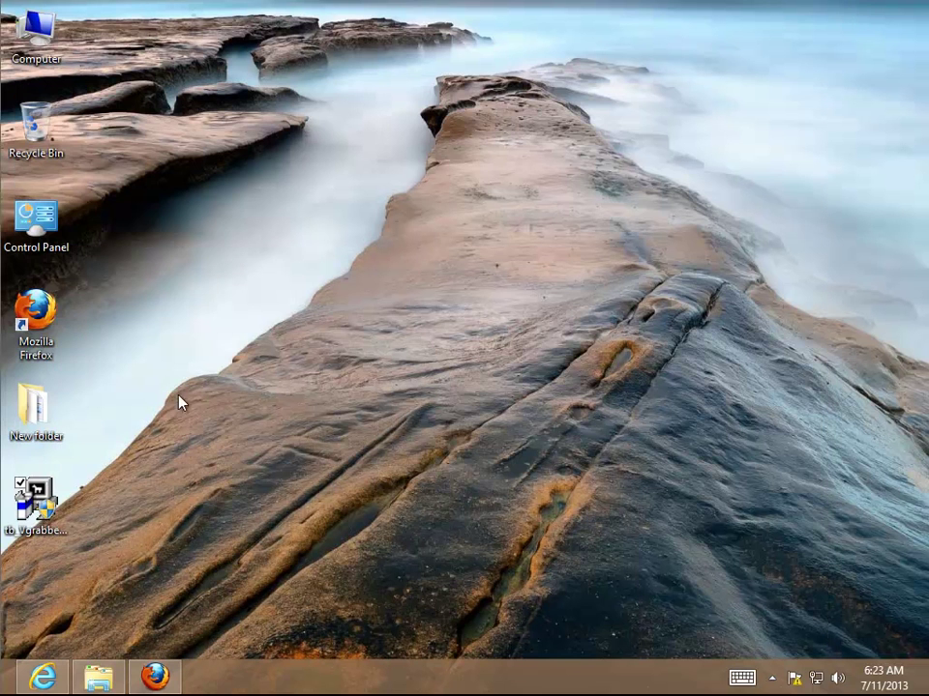
# Step: Open the properties of the tb_Vgrabber installer on the desktop and check its description and digital signature signer
pyautogui.rightClick(38, 511)
pyautogui.click(67, 499)
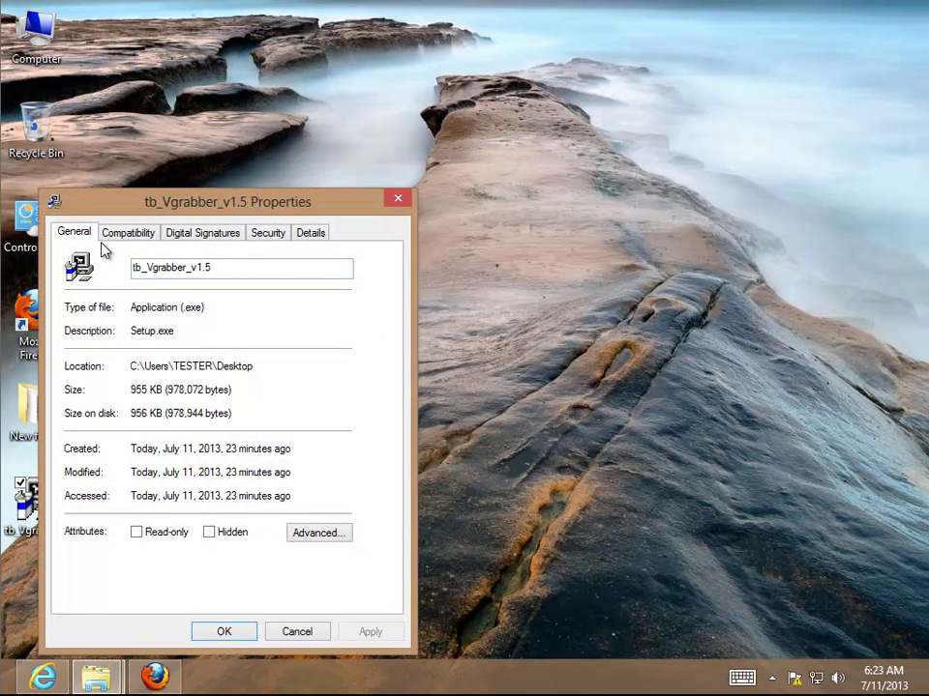
pyautogui.doubleClick(236, 263)
pyautogui.click(197, 331)
pyautogui.click(209, 235)
pyautogui.click(112, 307)
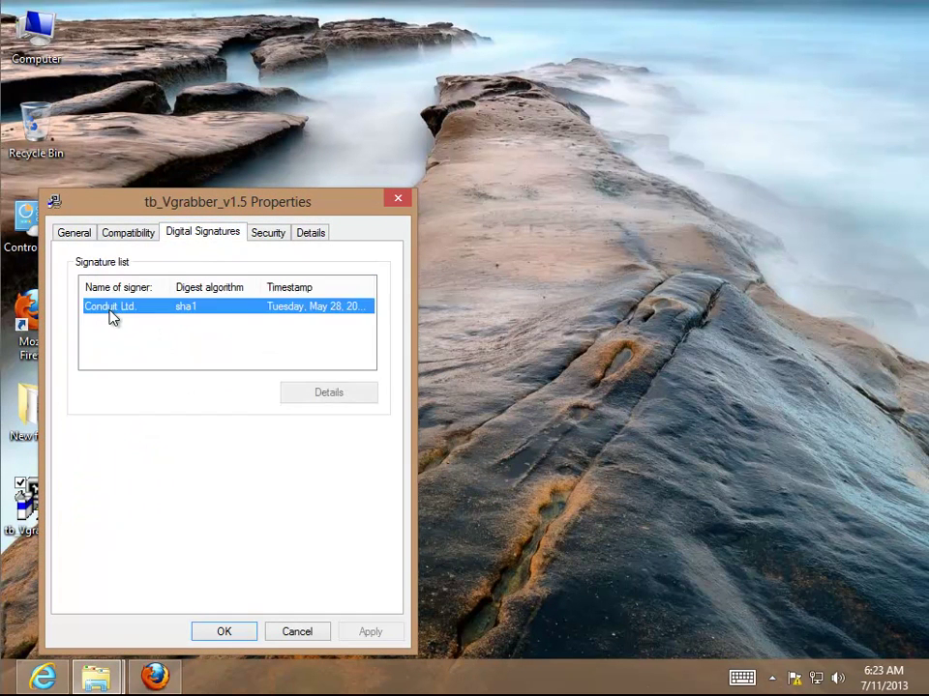
# Step: View the Conduit homepage in Internet Explorer and return to the installer's Properties dialog
pyautogui.click(60, 677)
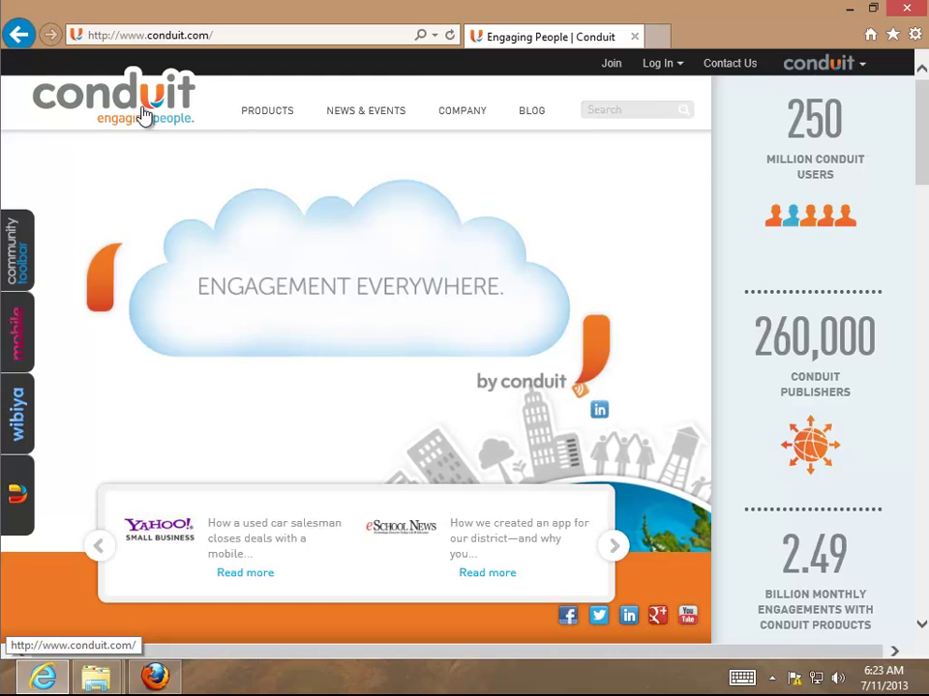
pyautogui.moveTo(128, 683)
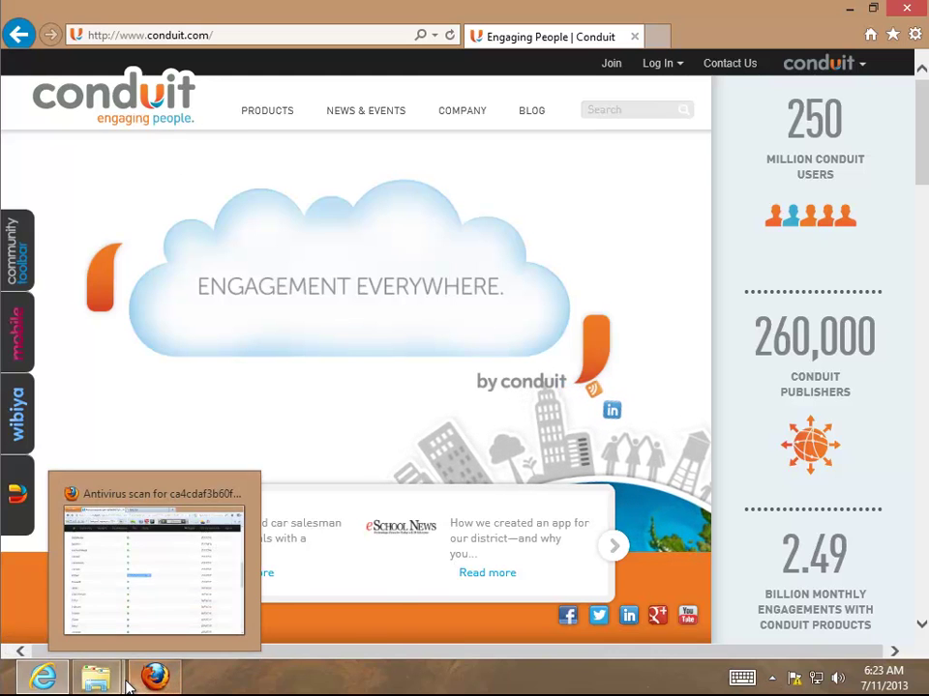
pyautogui.moveTo(97, 679)
pyautogui.click(337, 591)
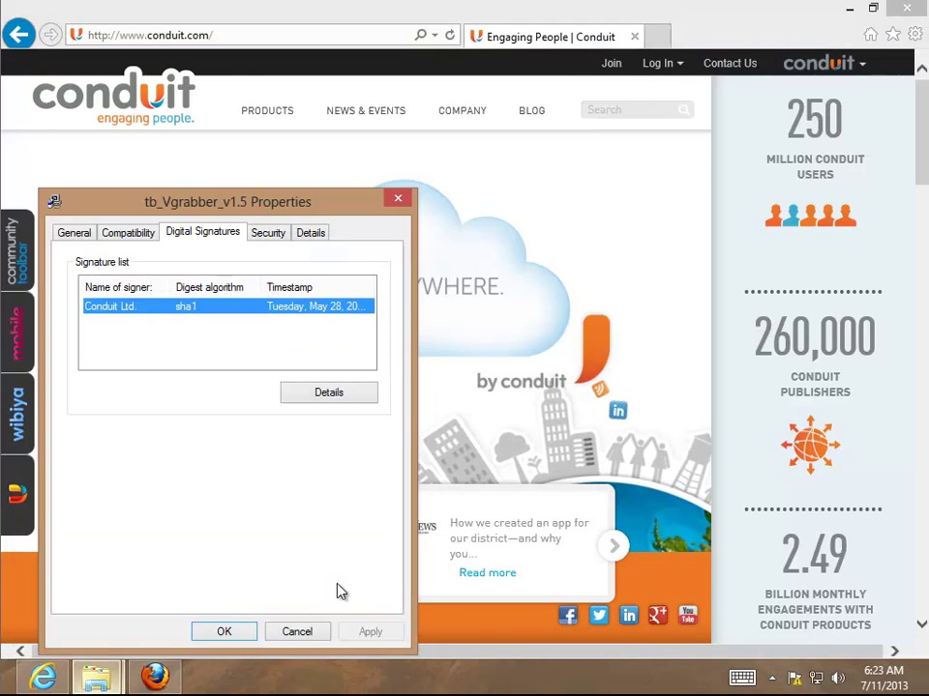
# Step: Examine the details of the Conduit Ltd. signature and its Symantec countersignature, and close both signature dialogs
pyautogui.click(323, 395)
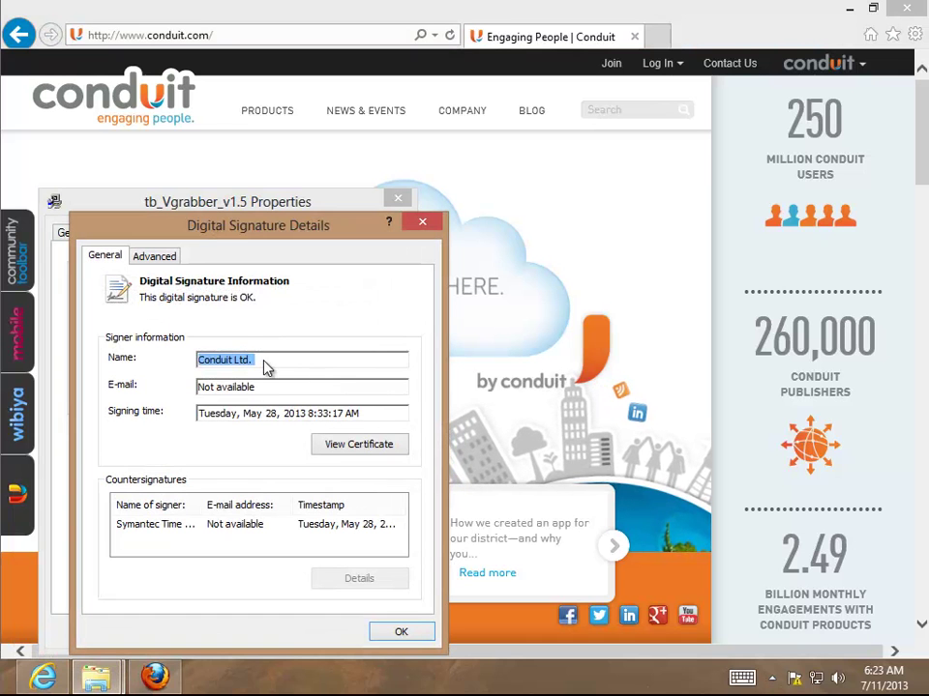
pyautogui.click(162, 528)
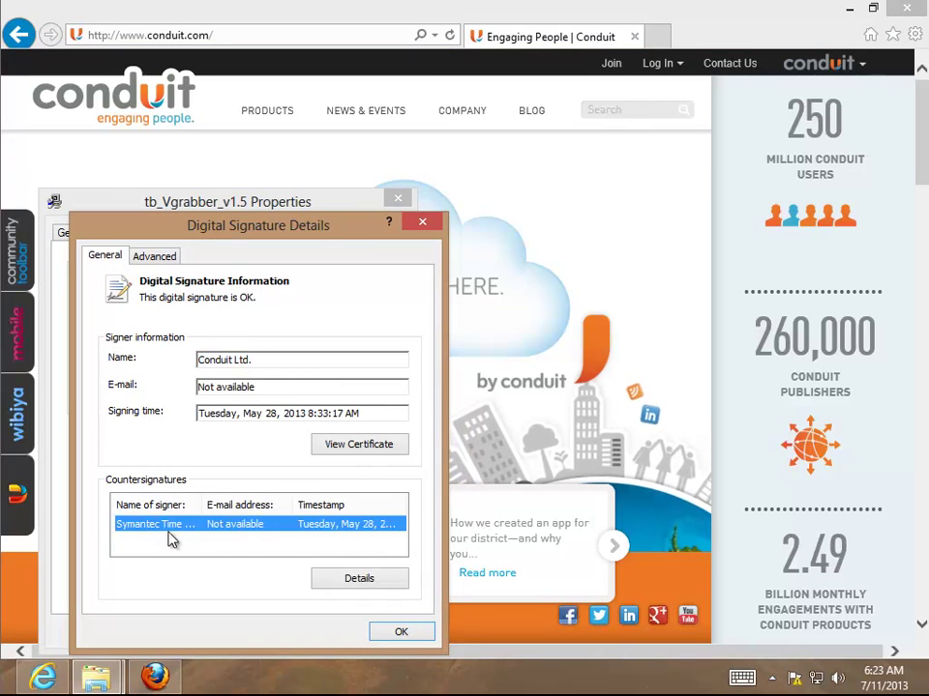
pyautogui.click(341, 590)
pyautogui.click(325, 364)
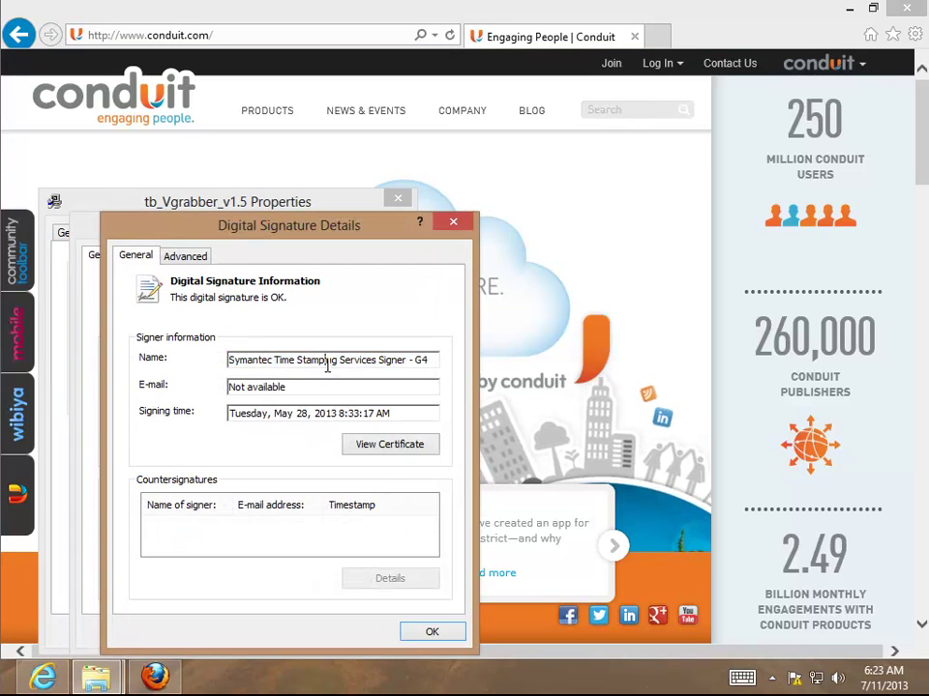
pyautogui.moveTo(353, 365); pyautogui.dragTo(461, 363)
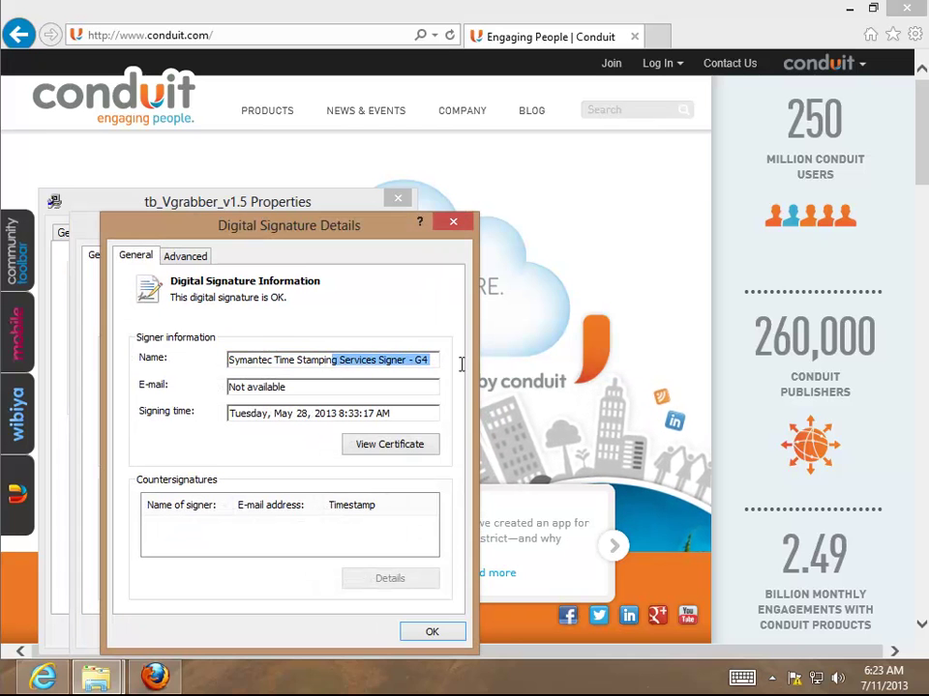
pyautogui.click(430, 632)
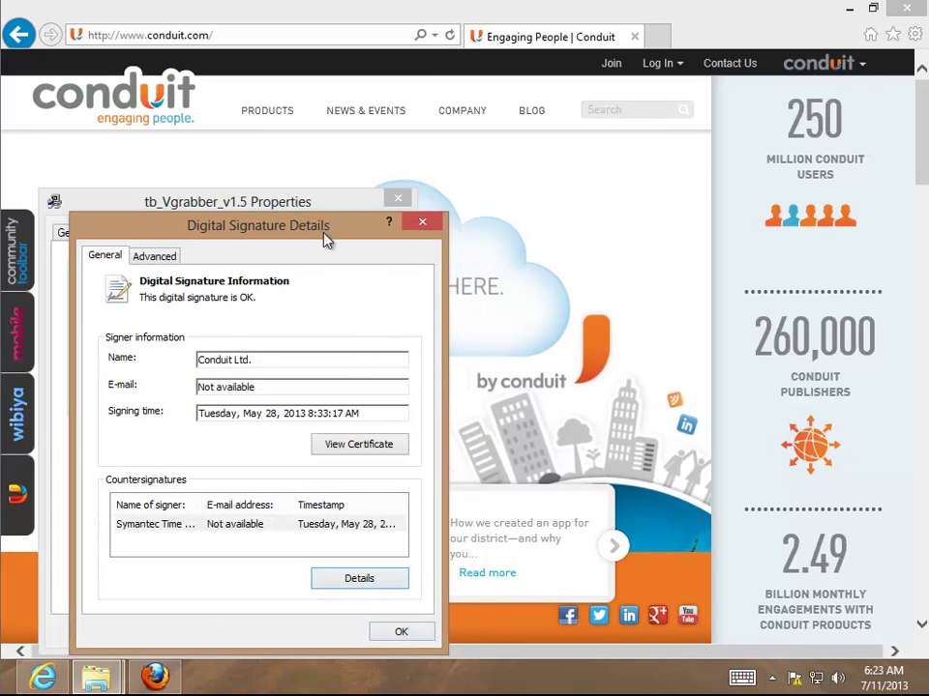
pyautogui.click(421, 223)
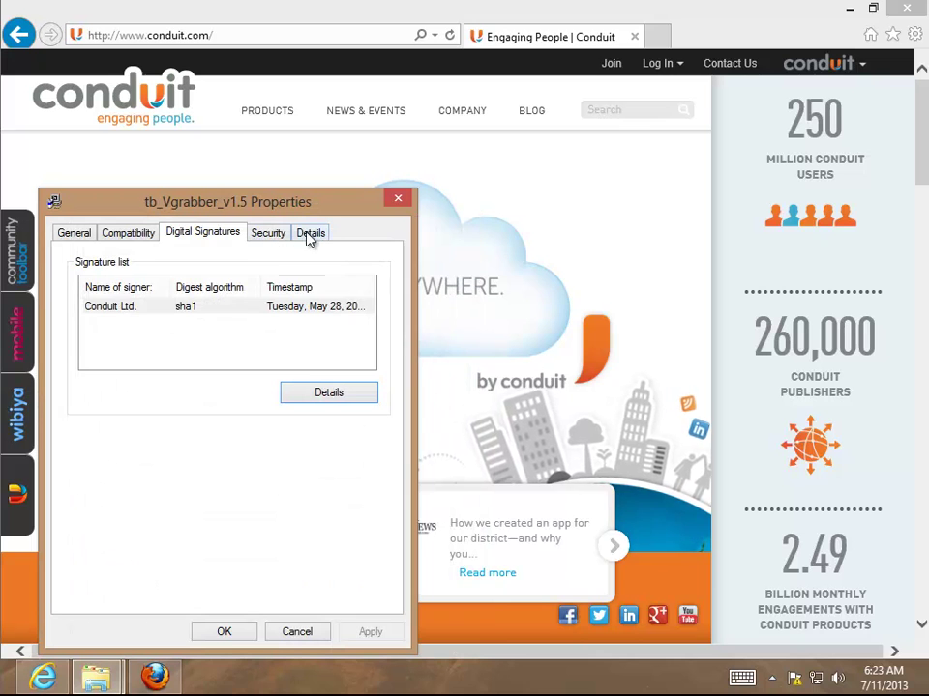
# Step: Check the installer's product version and copyright properties, close its Properties dialog, and minimize Internet Explorer
pyautogui.click(311, 234)
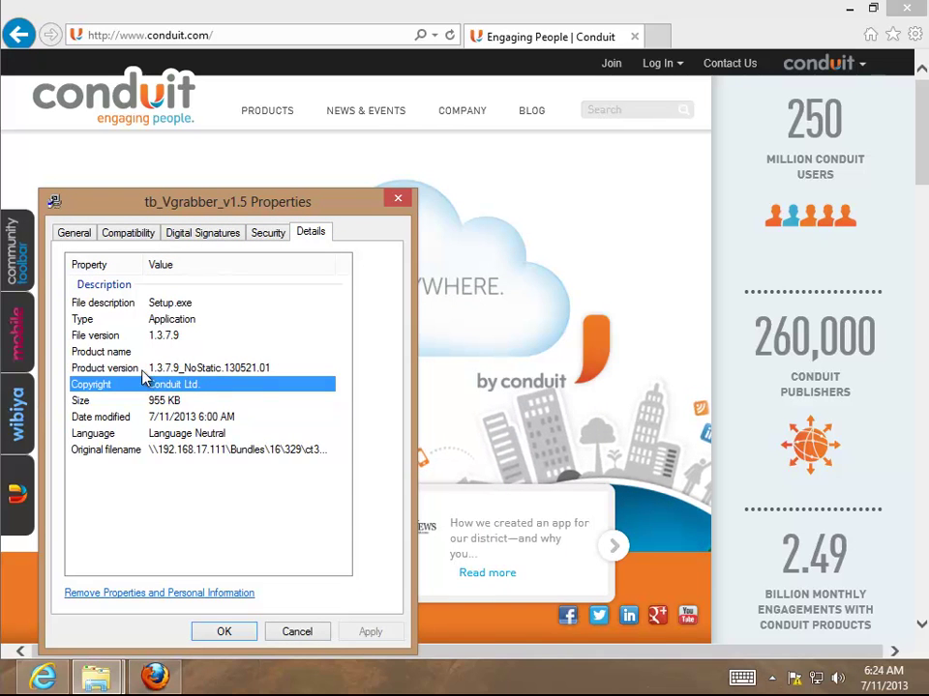
pyautogui.click(257, 369)
pyautogui.click(182, 385)
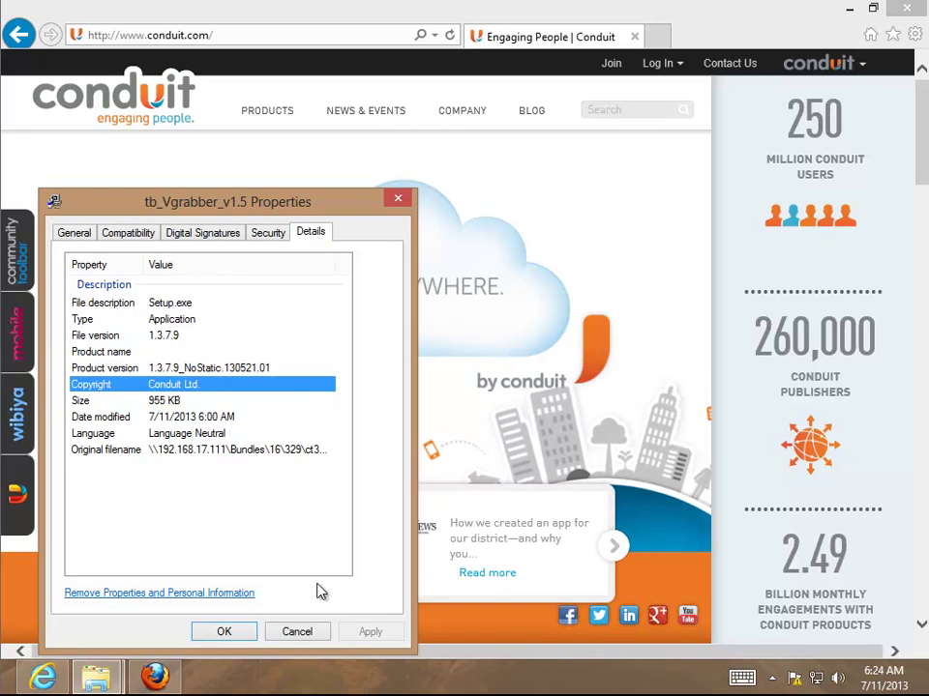
pyautogui.click(309, 635)
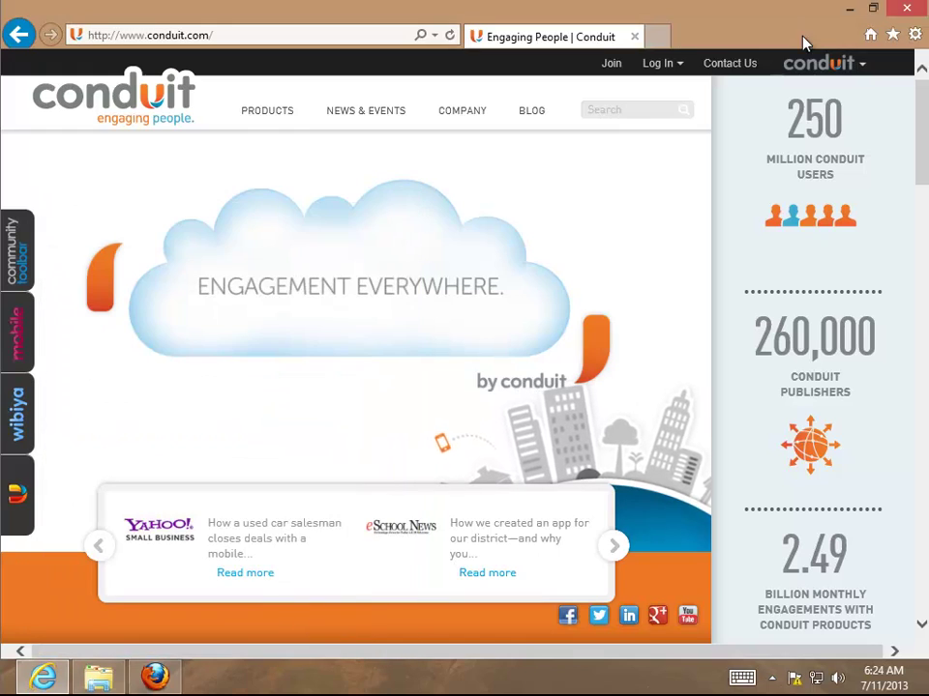
pyautogui.click(848, 9)
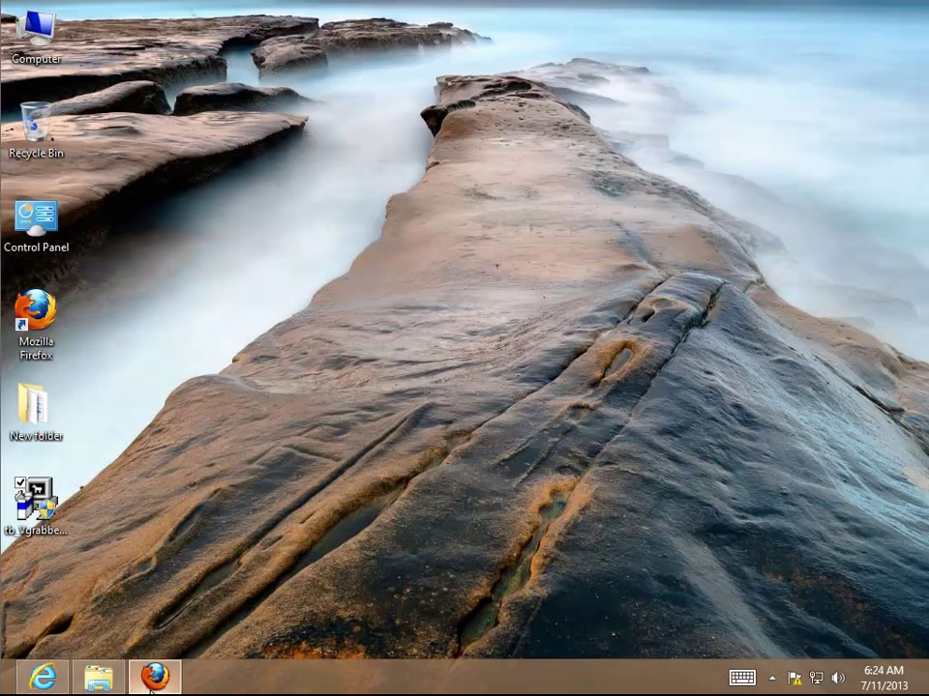
# Step: Switch to Firefox and open the full description of the Vgrabber v1.5 extension in the Add-ons Manager
pyautogui.click(152, 679)
pyautogui.click(491, 266)
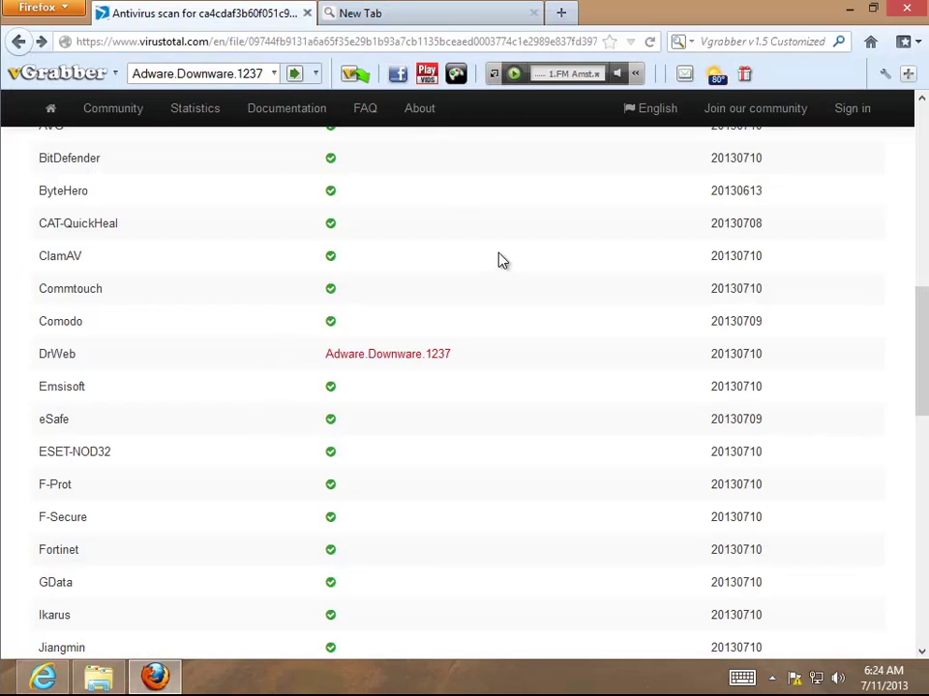
pyautogui.click(39, 8)
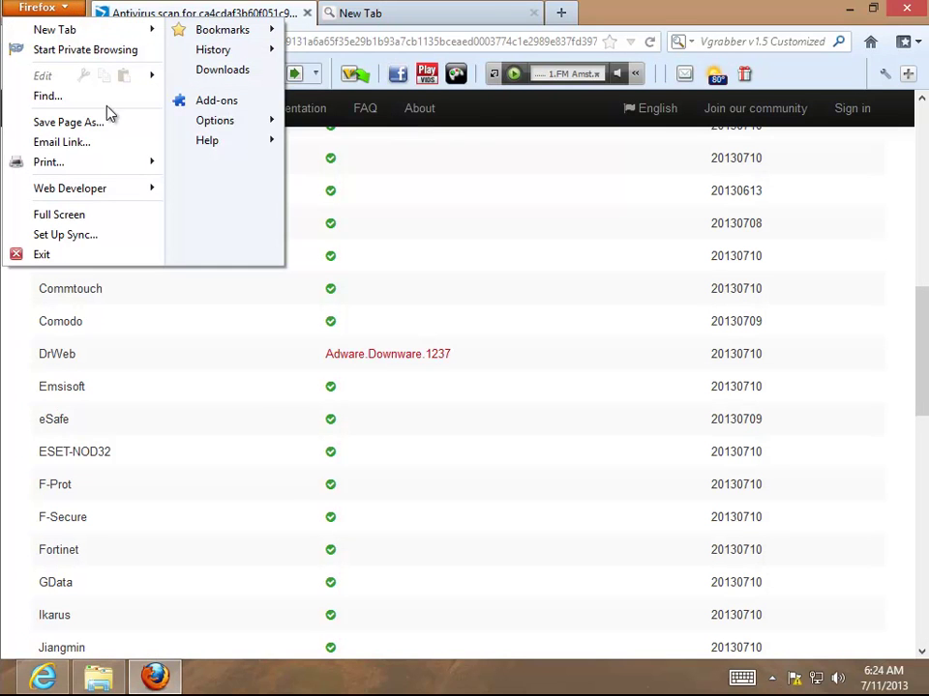
pyautogui.click(257, 110)
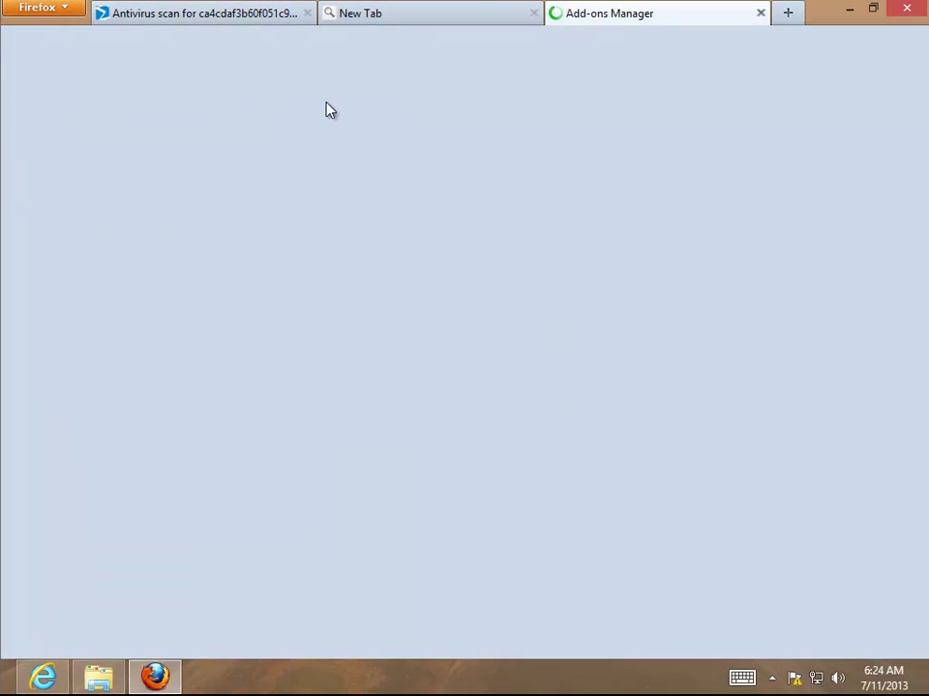
pyautogui.click(93, 184)
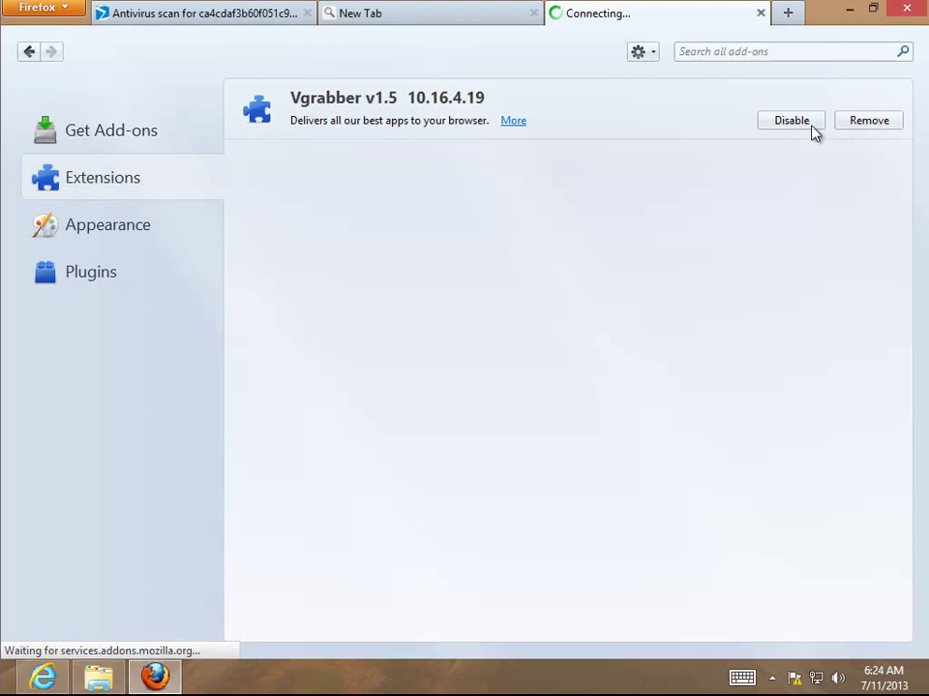
pyautogui.click(515, 120)
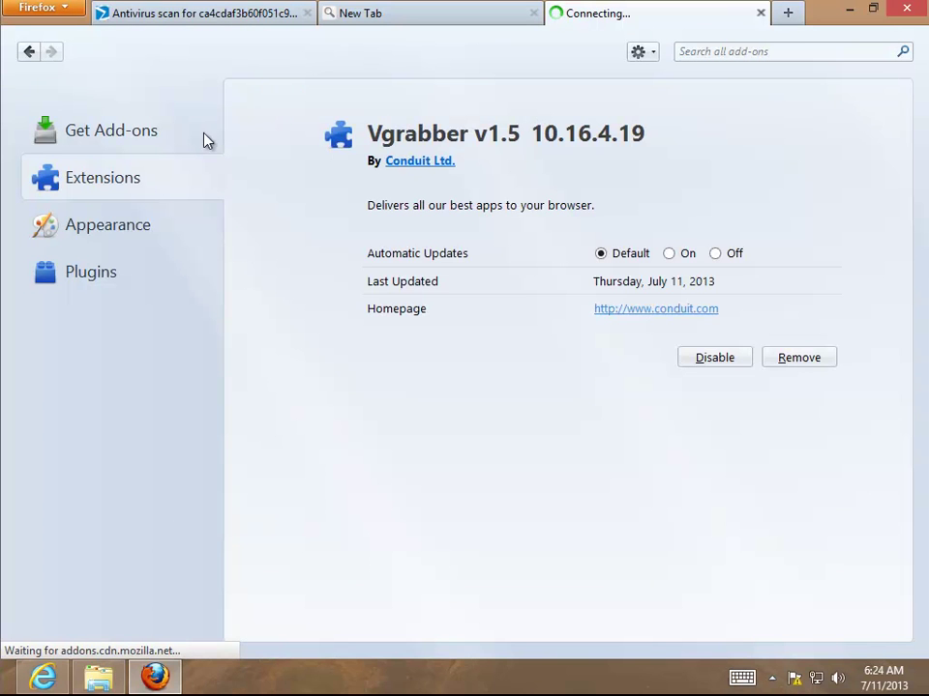
# Step: Remove the Vgrabber v1.5 extension, choosing "Remove the toolbar" without restoring the original search settings
pyautogui.click(799, 358)
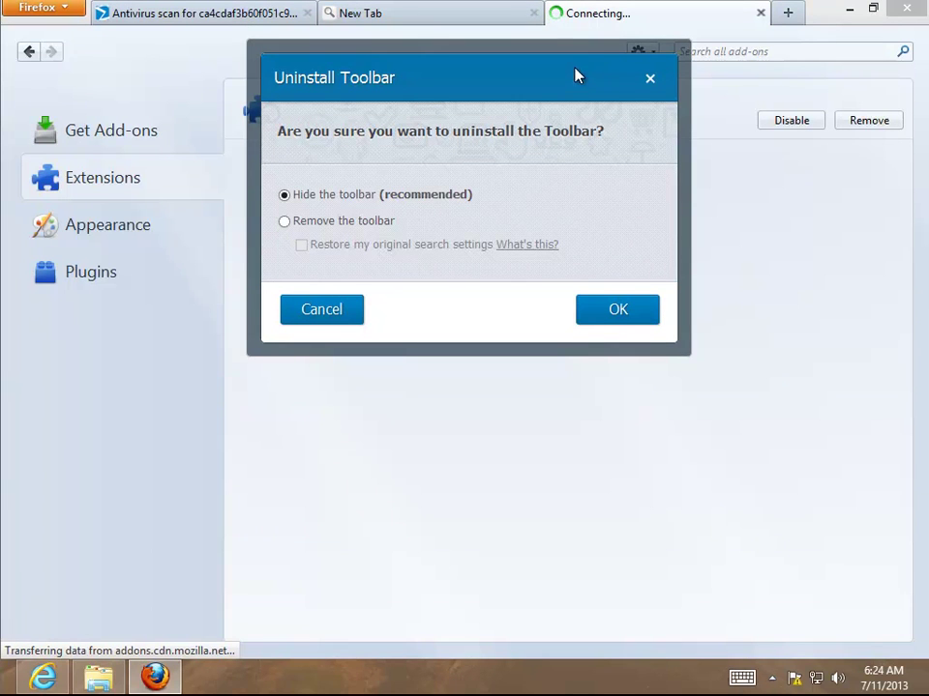
pyautogui.click(287, 223)
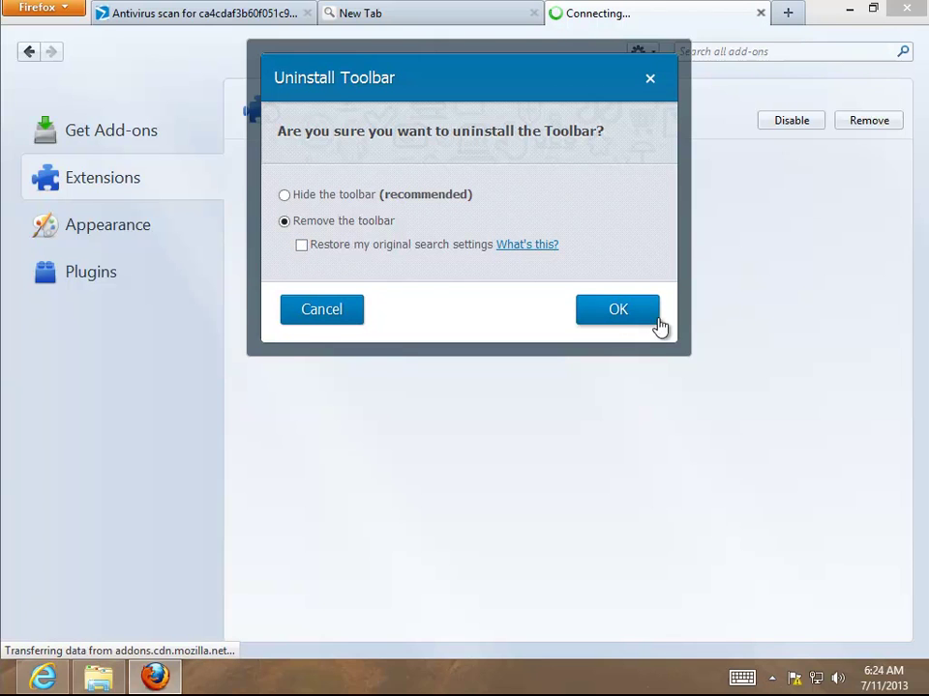
pyautogui.click(617, 309)
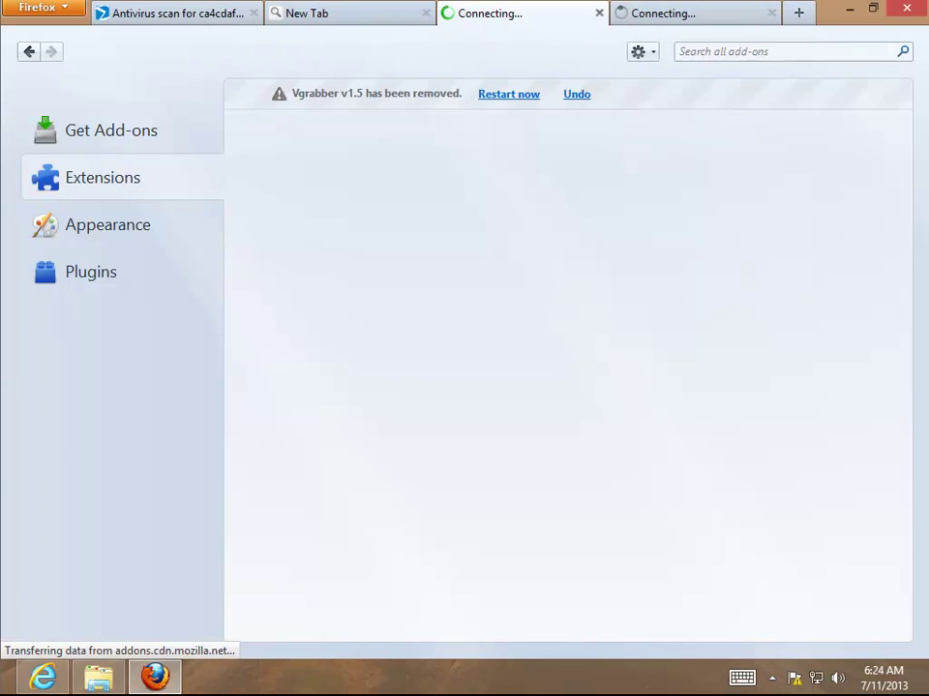